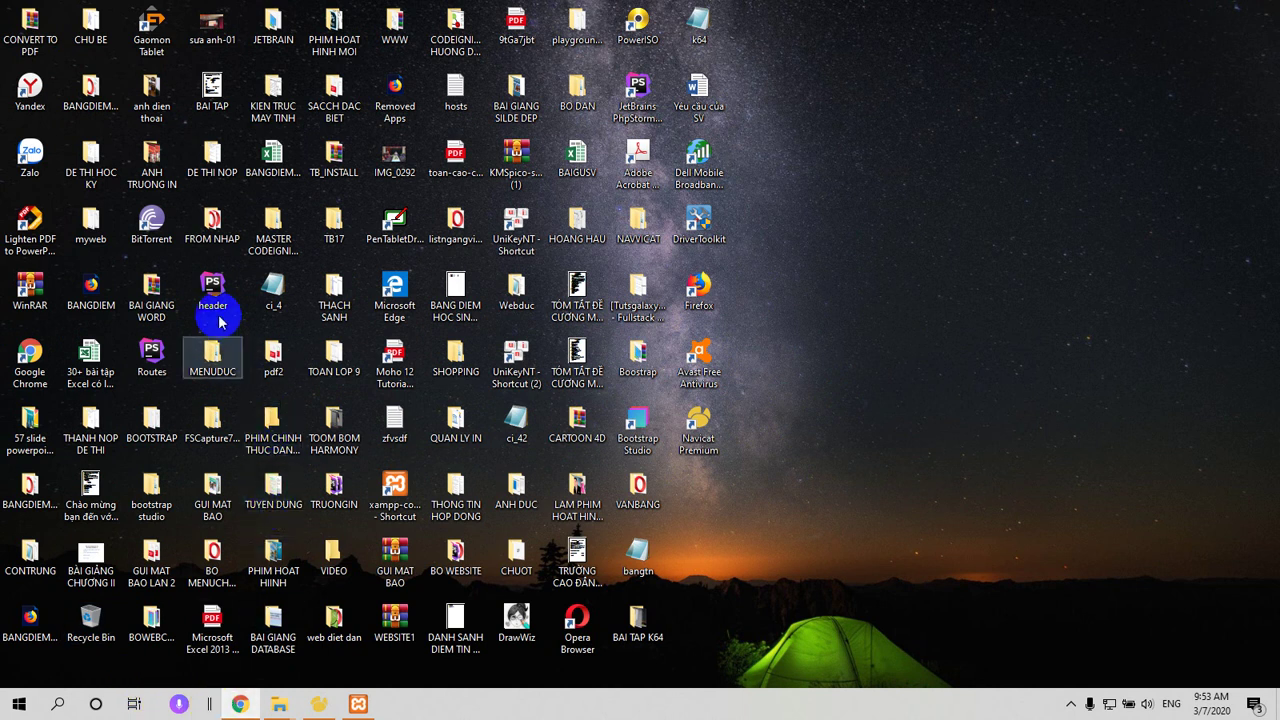
- Open Microsoft Edge and load google.com in a new tab
{"action": "left_click", "coordinate": [31, 360]}
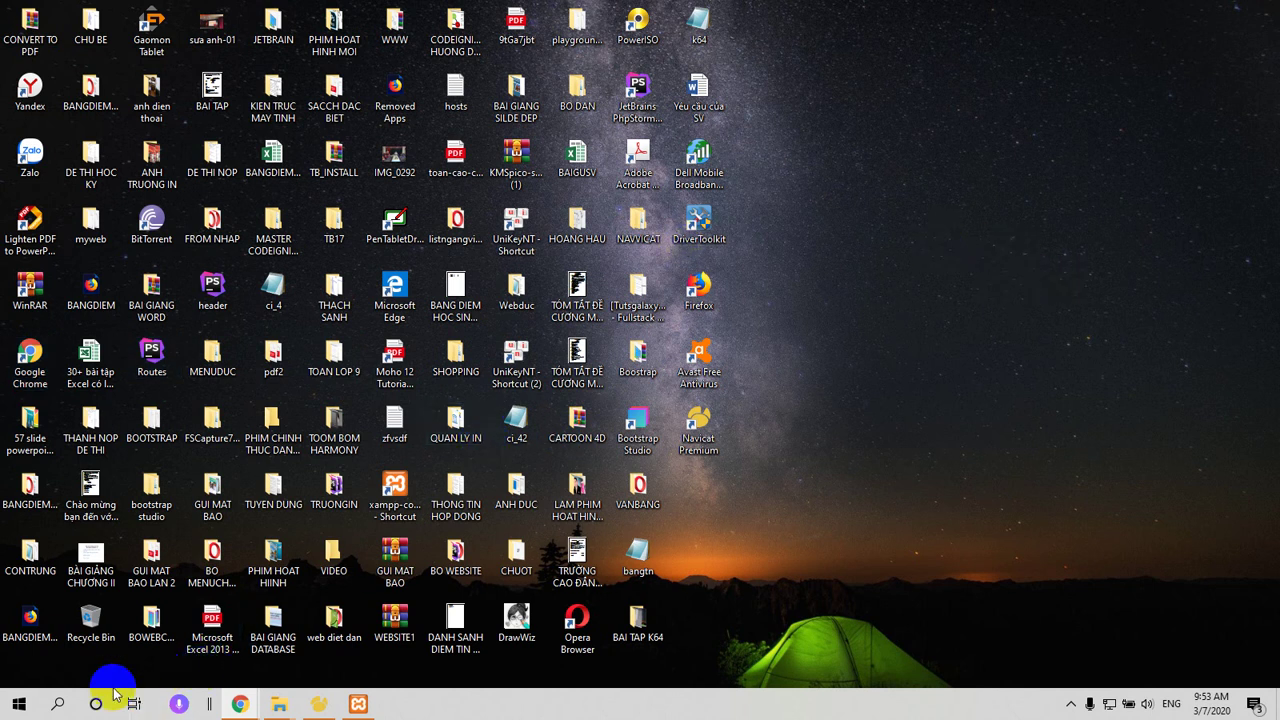
{"action": "left_click", "coordinate": [58, 704]}
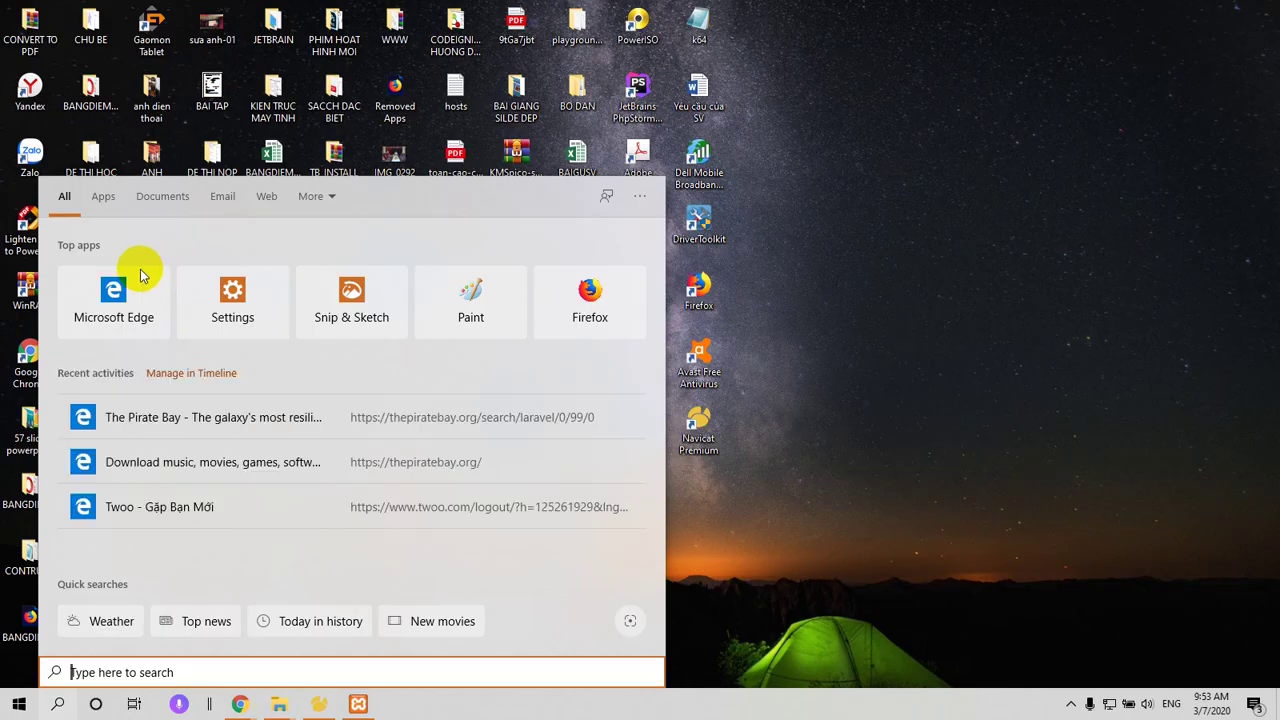
{"action": "left_click", "coordinate": [114, 294]}
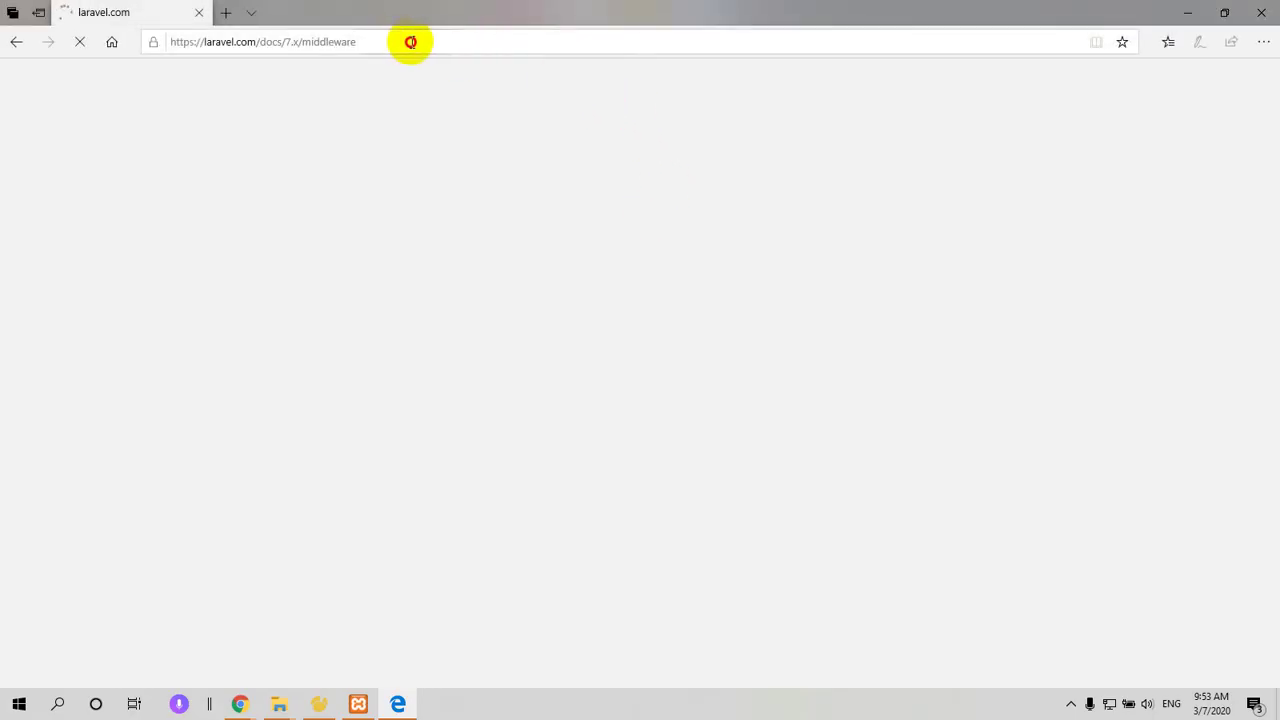
{"action": "left_click", "coordinate": [411, 42]}
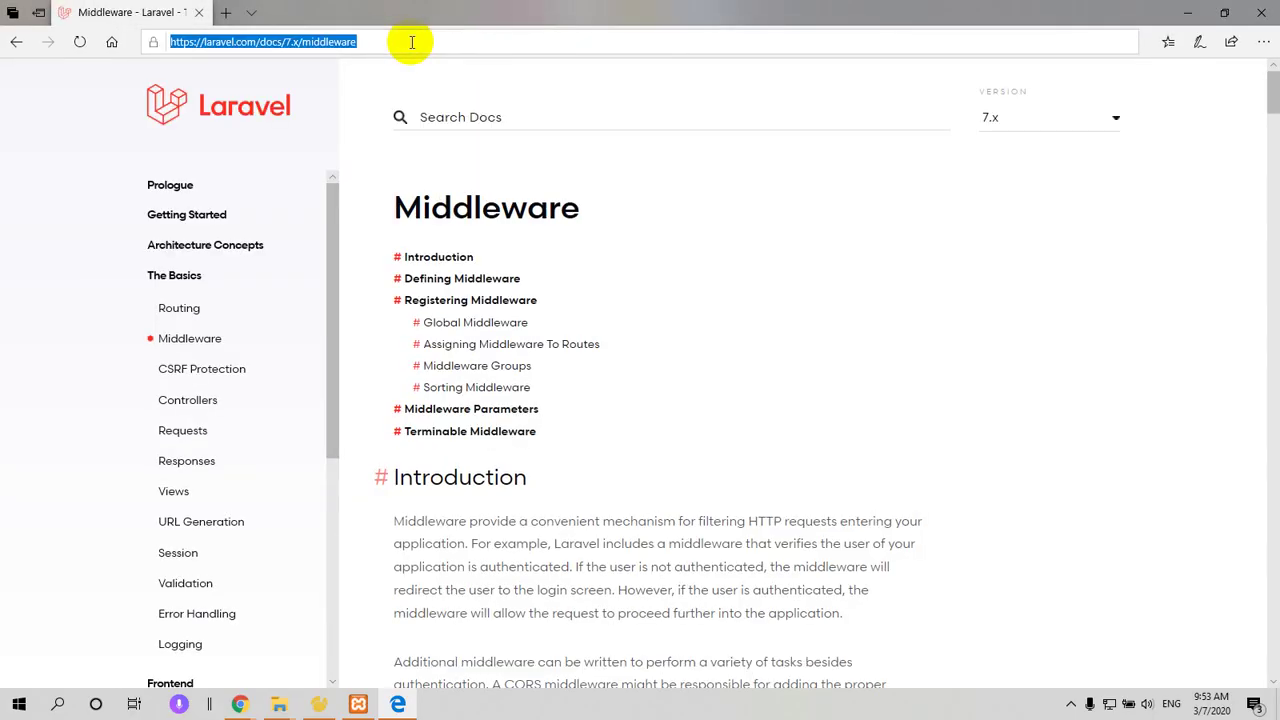
{"action": "left_click", "coordinate": [225, 12]}
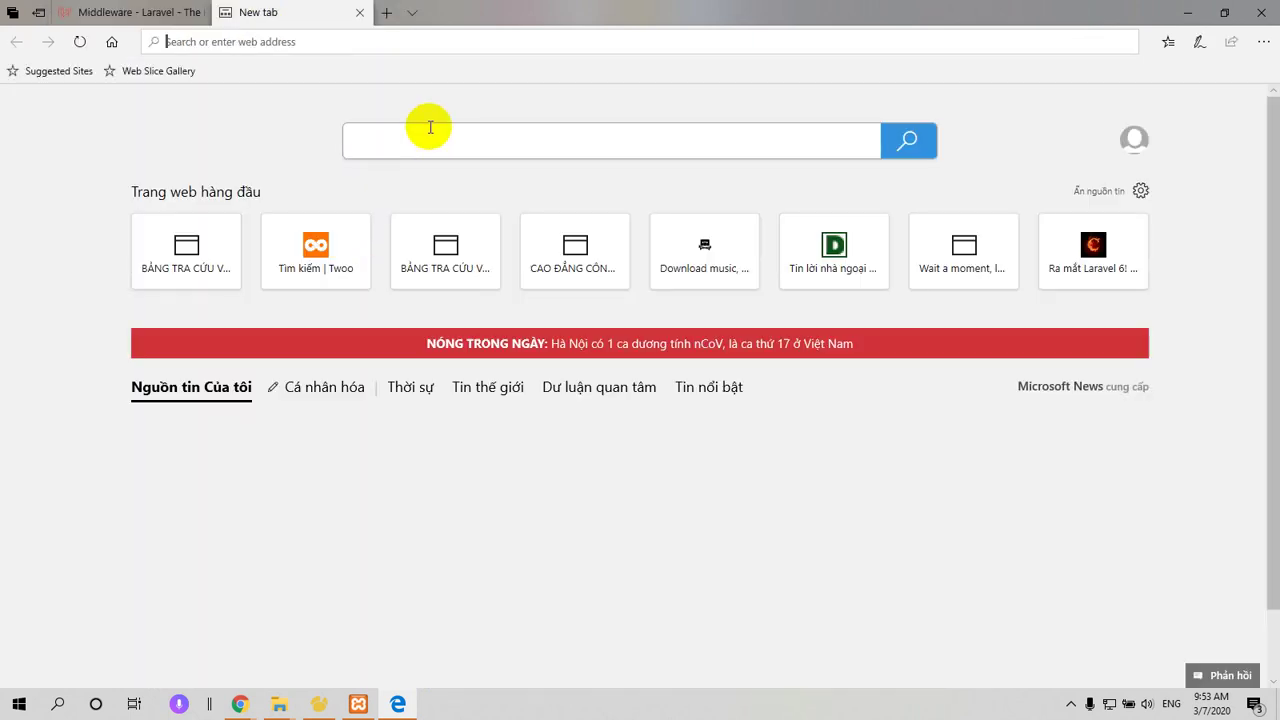
{"action": "type", "text": "gô"}
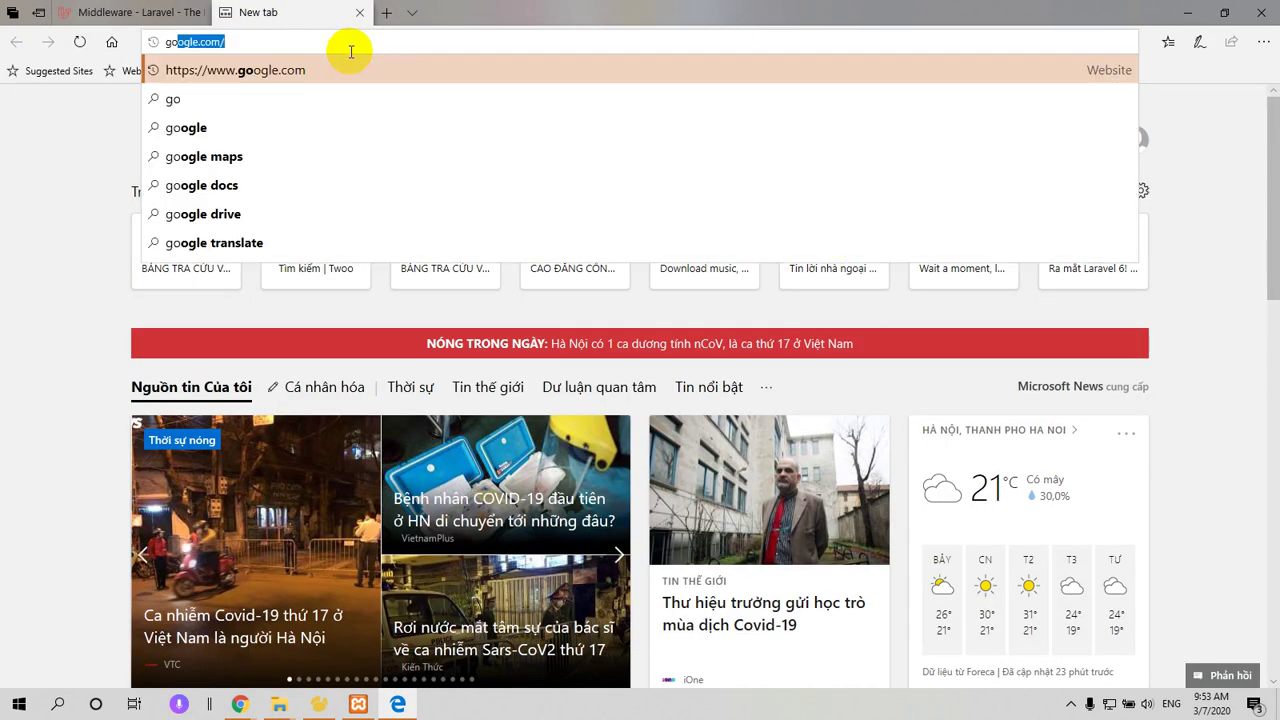
{"action": "type", "text": "o"}
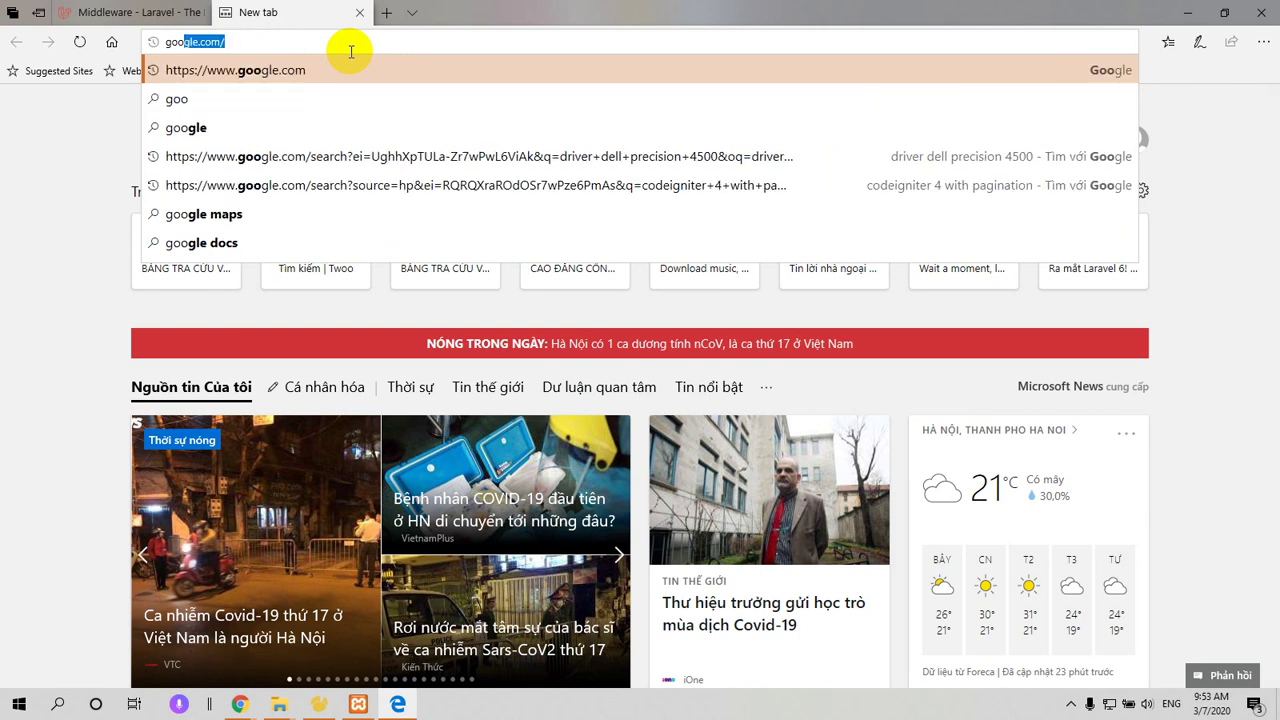
{"action": "key", "text": "Return"}
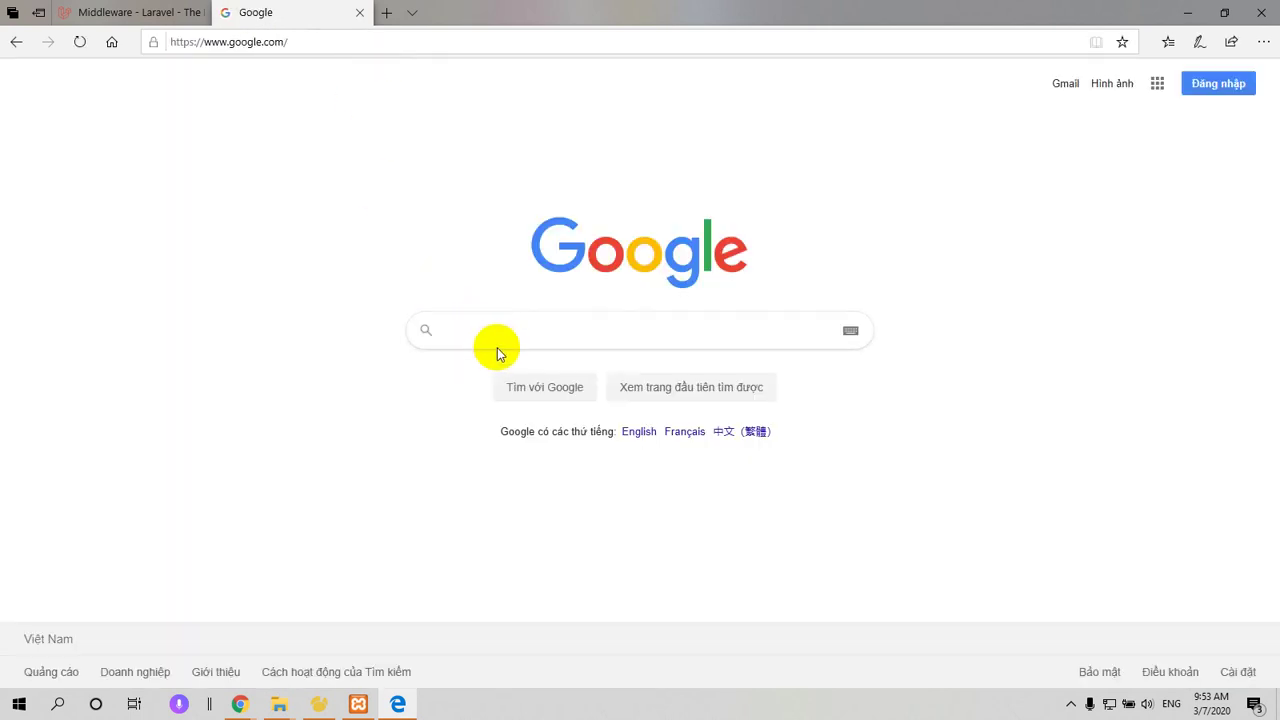
- Search Google for "download netbean"
{"action": "left_click", "coordinate": [496, 331]}
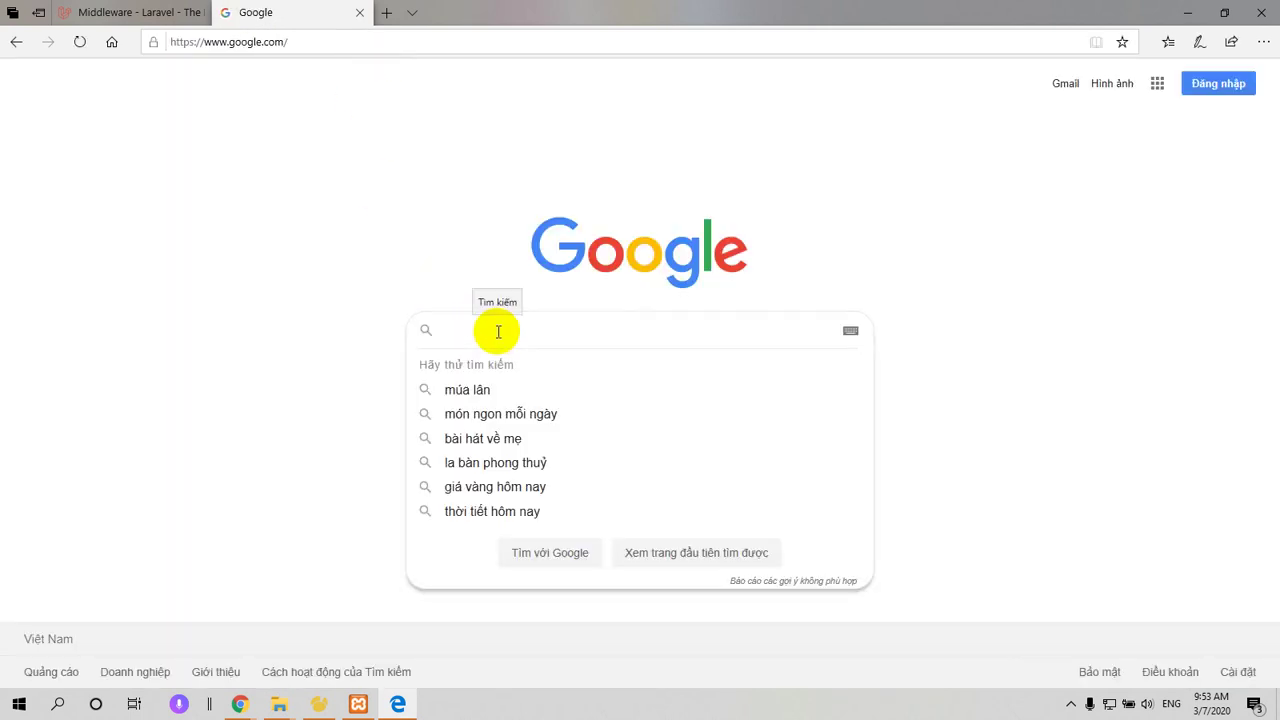
{"action": "type", "text": "Dow"}
{"action": "key", "text": "BackSpace"}
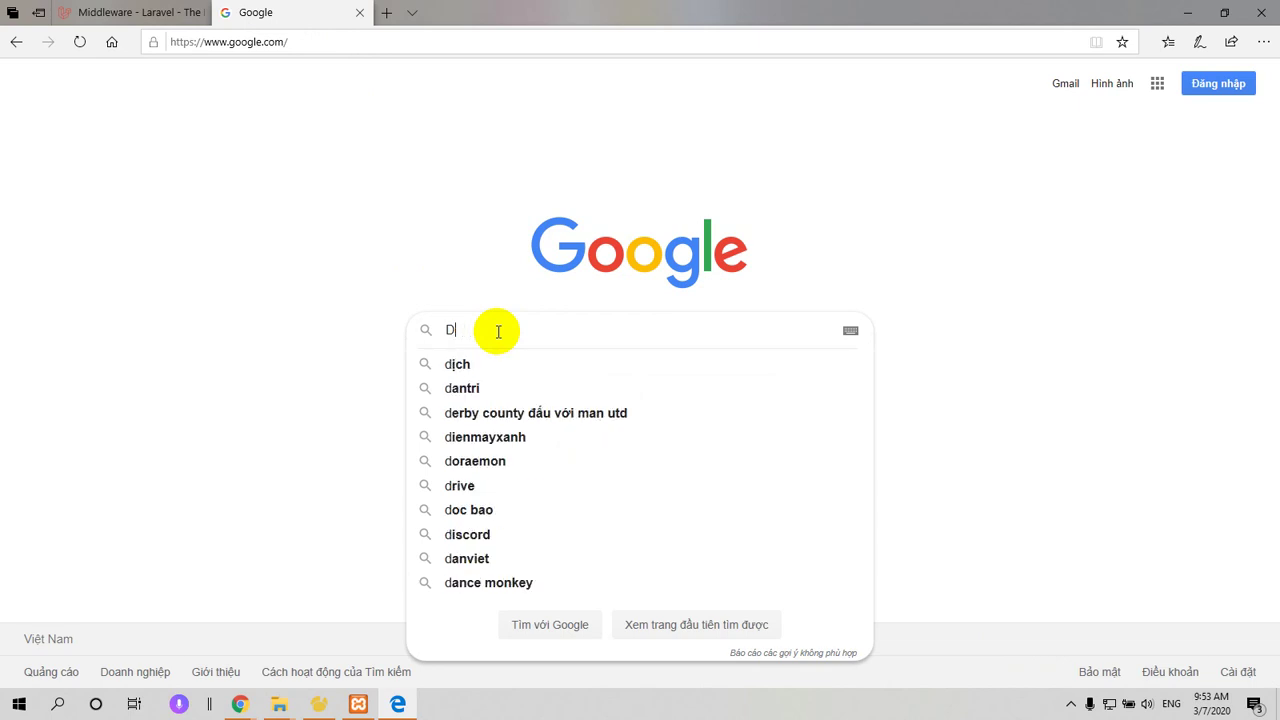
{"action": "type", "text": "ww"}
{"action": "key", "text": "BackSpace"}
{"action": "type", "text": "oww"}
{"action": "type", "text": "nload "}
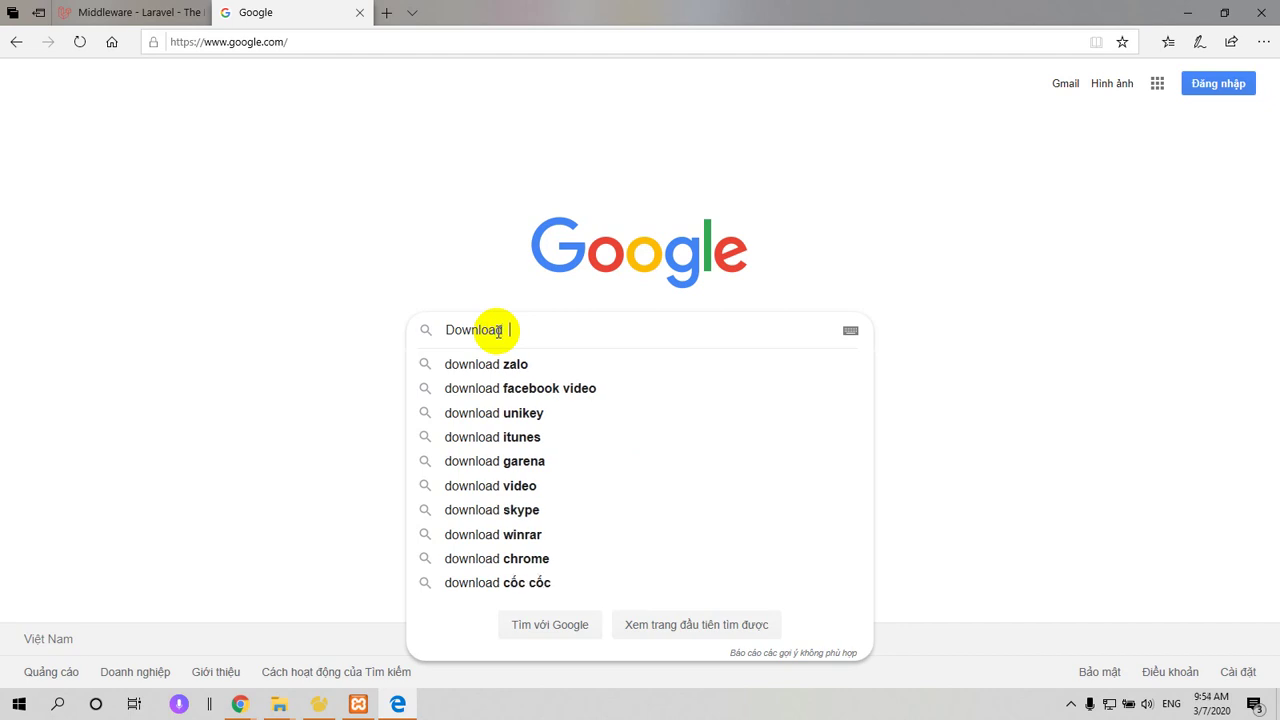
{"action": "type", "text": "Netbi"}
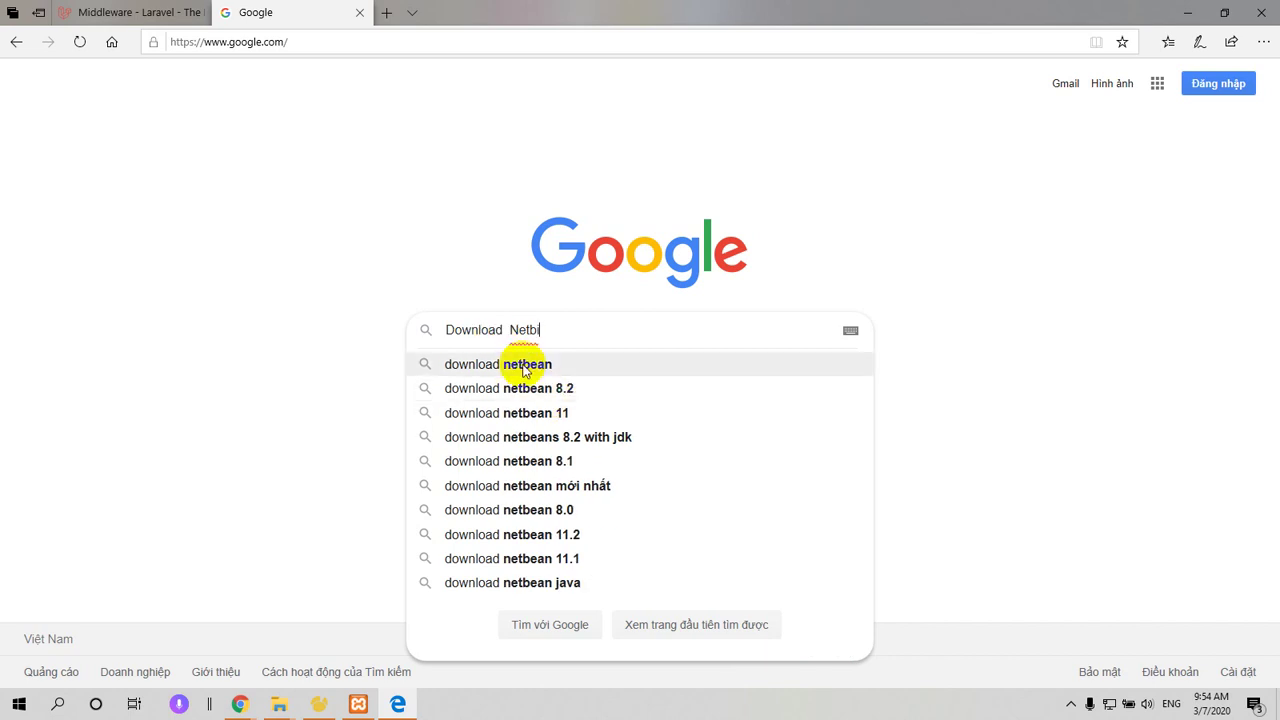
{"action": "left_click", "coordinate": [523, 366]}
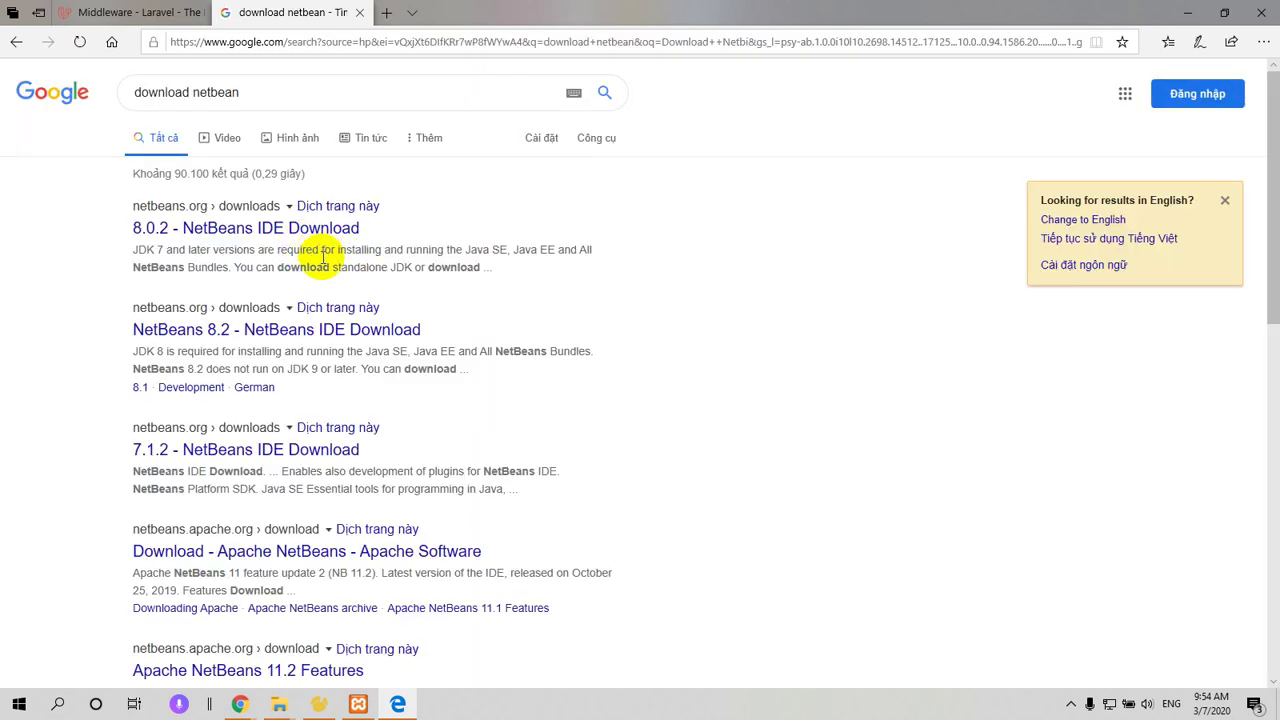
- Look through the search results and go to the Apache NetBeans releases page
{"action": "scroll", "coordinate": [517, 396], "scroll_direction": "down", "scroll_amount": 3}
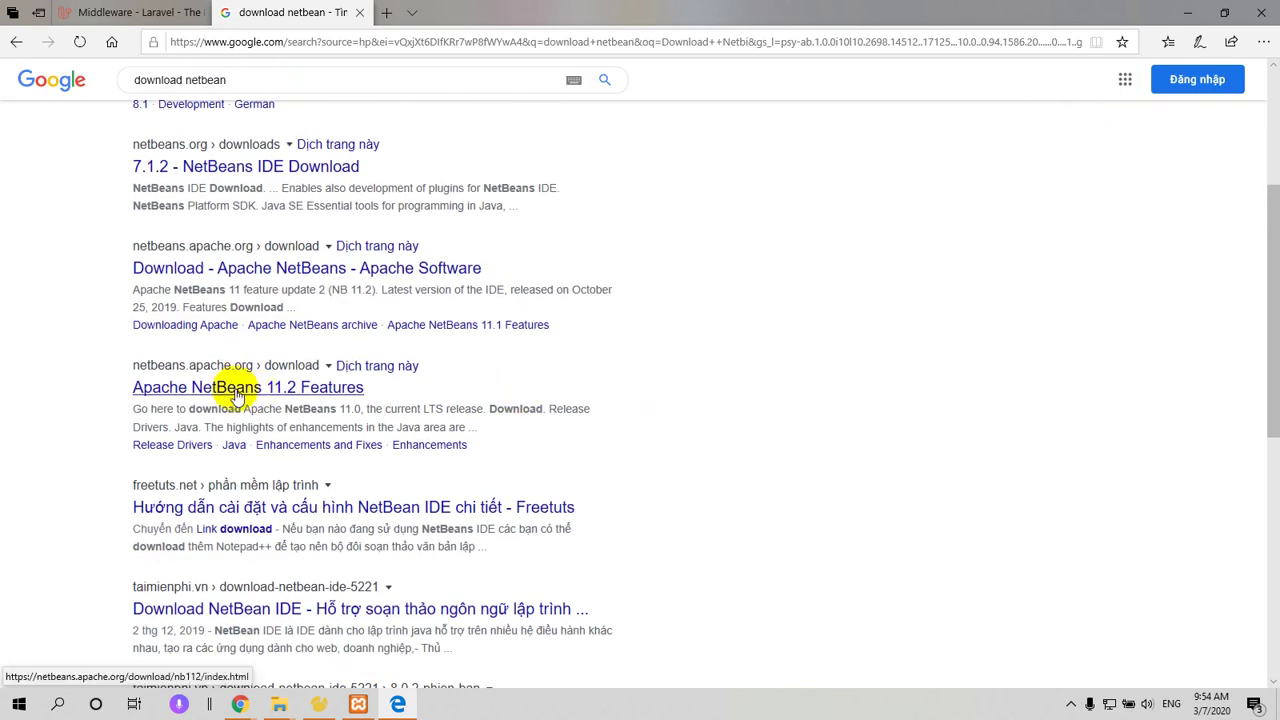
{"action": "scroll", "coordinate": [236, 395], "scroll_direction": "up", "scroll_amount": 3}
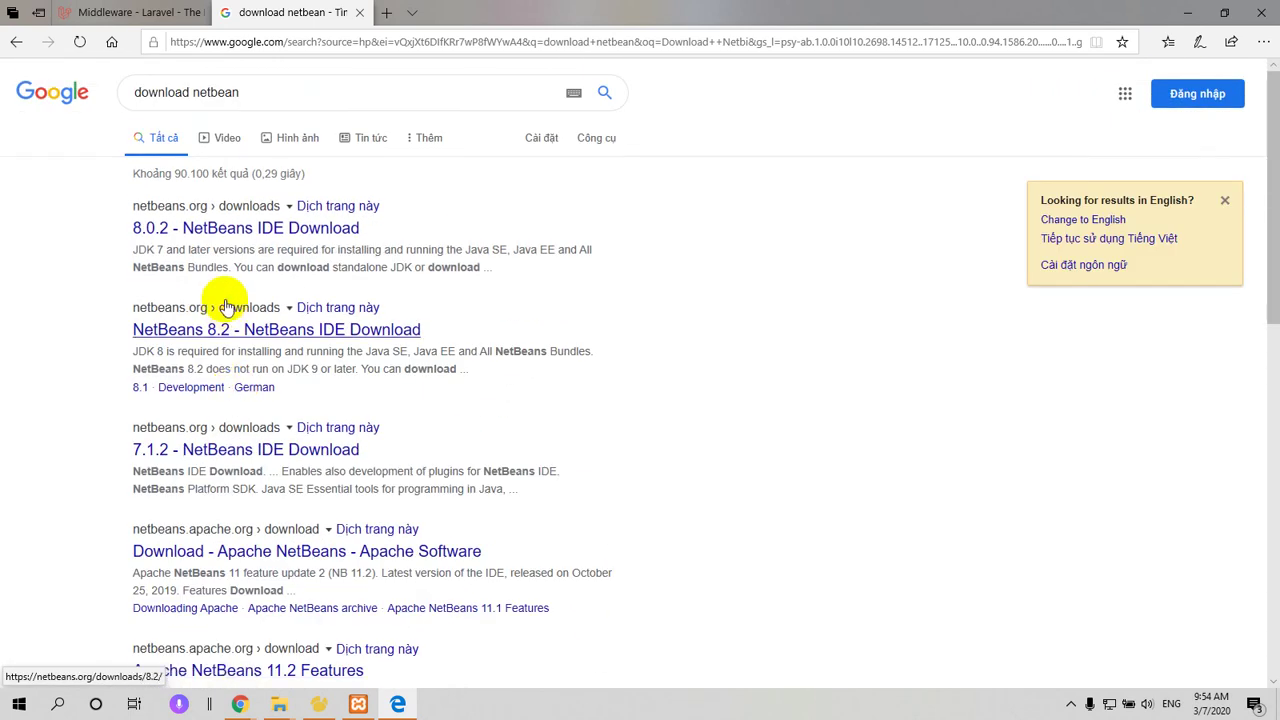
{"action": "left_click", "coordinate": [172, 313]}
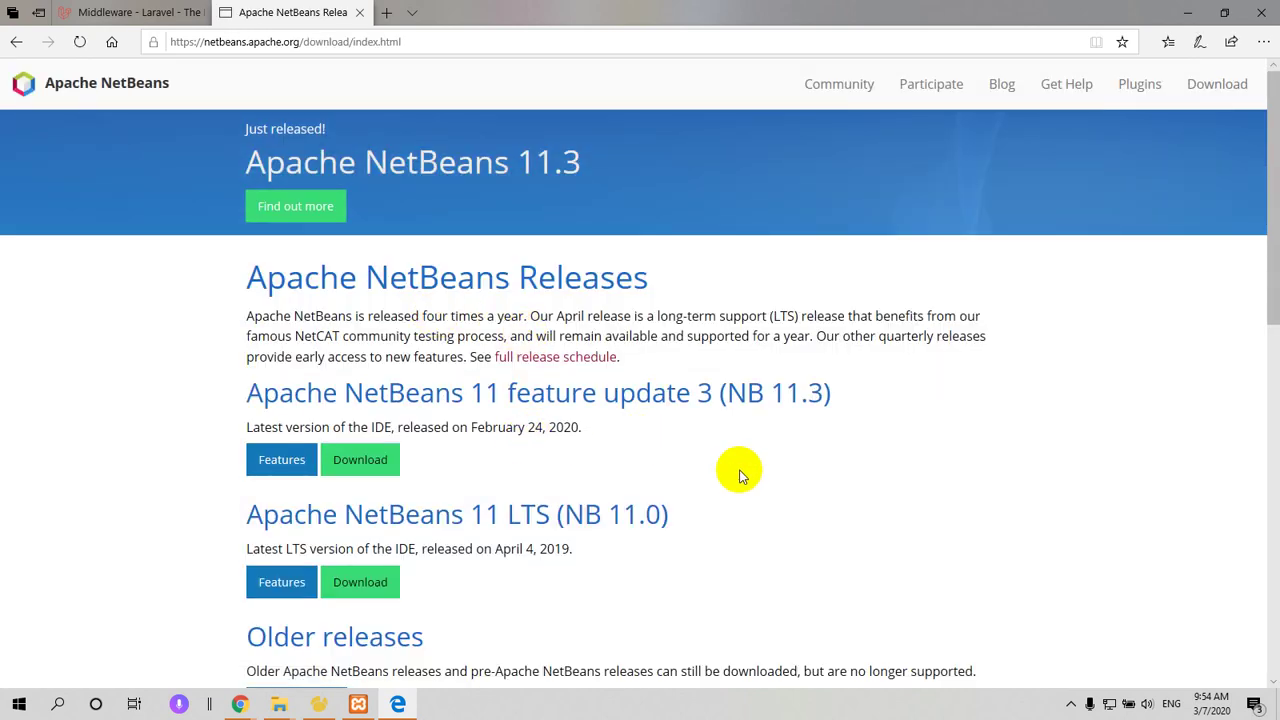
- Review the releases offered on the NetBeans page and choose the download for Apache NetBeans 11 feature update 3 (NB 11.3)
{"action": "scroll", "coordinate": [740, 476], "scroll_direction": "down", "scroll_amount": 1}
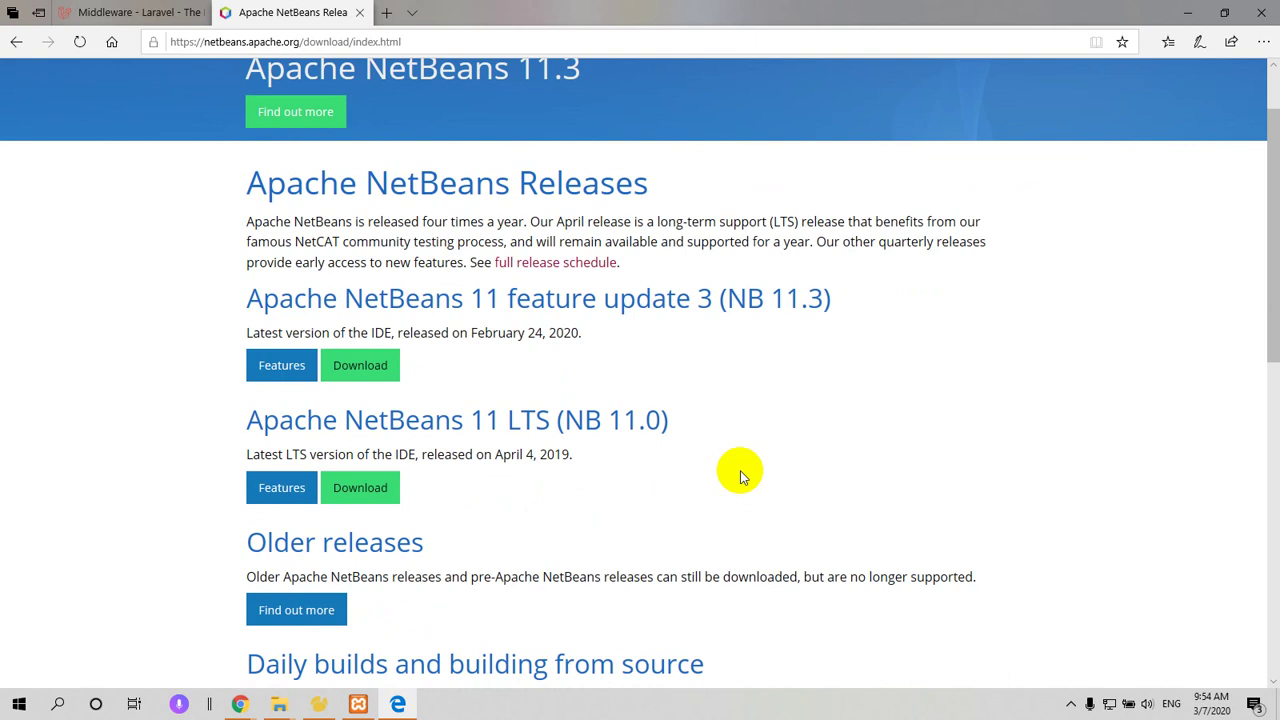
{"action": "scroll", "coordinate": [740, 476], "scroll_direction": "down", "scroll_amount": 1}
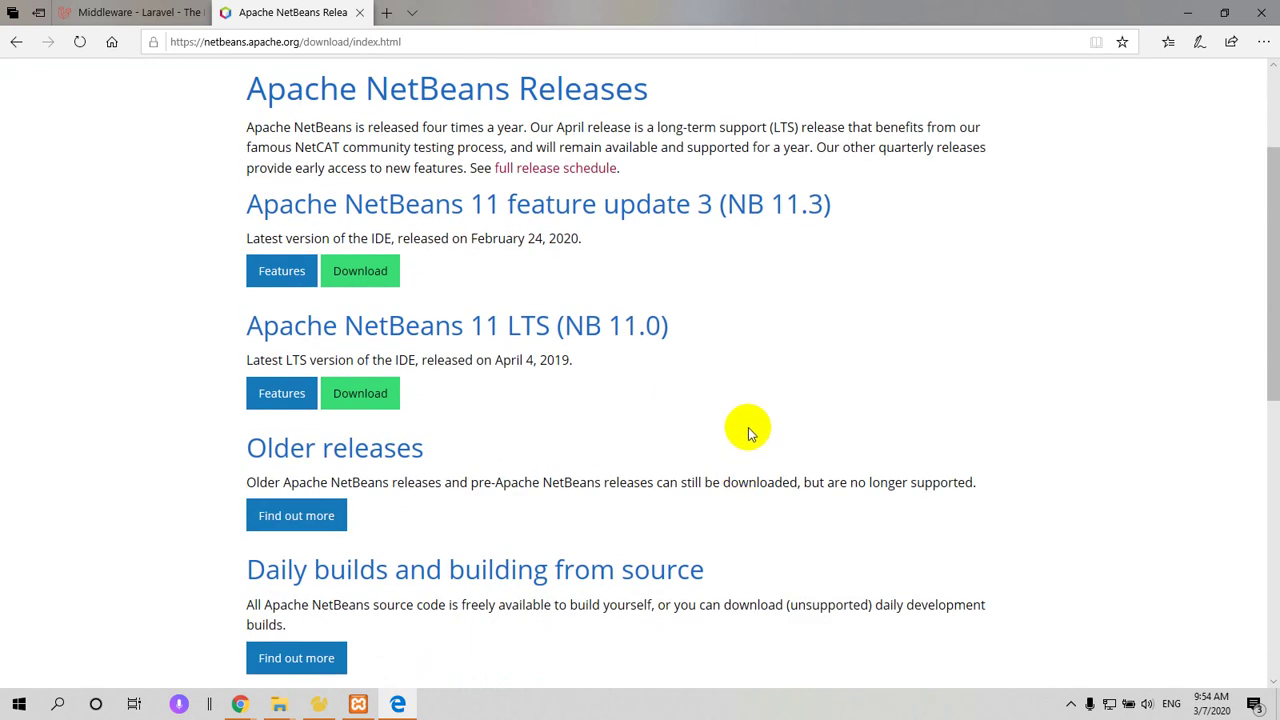
{"action": "scroll", "coordinate": [751, 430], "scroll_direction": "down", "scroll_amount": 3}
{"action": "scroll", "coordinate": [751, 430], "scroll_direction": "up", "scroll_amount": 5}
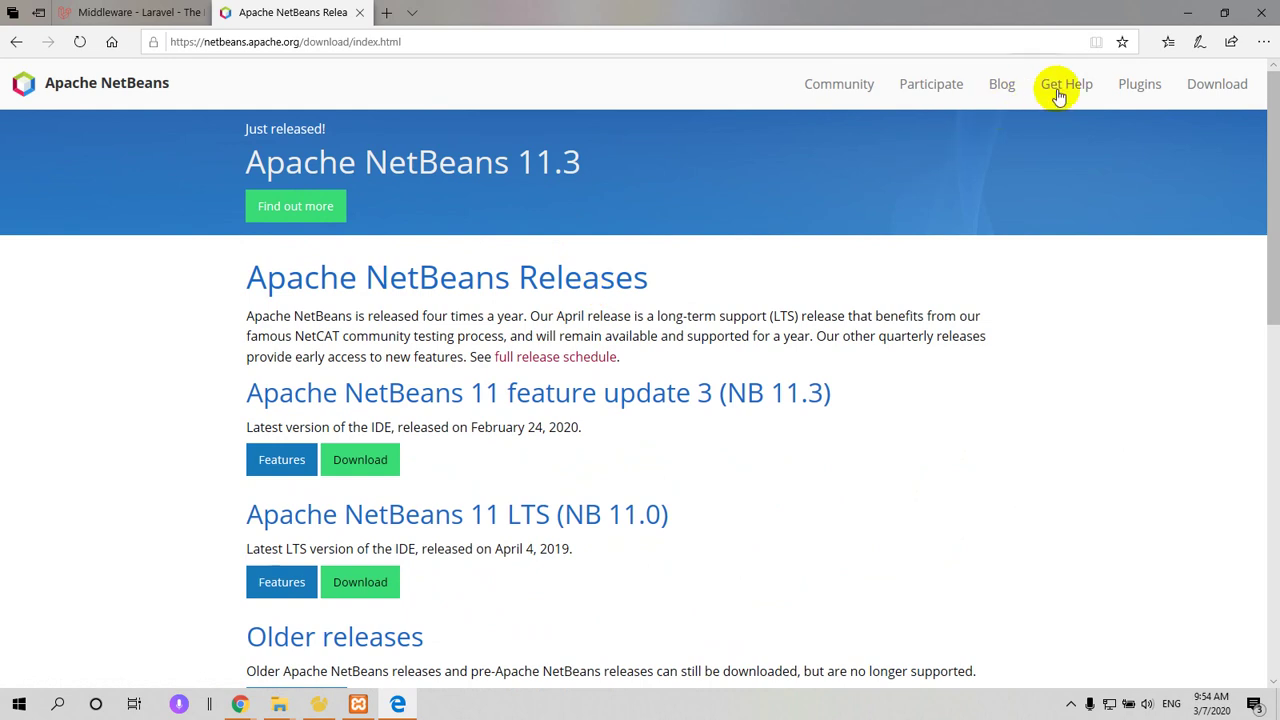
{"action": "left_click", "coordinate": [1204, 91]}
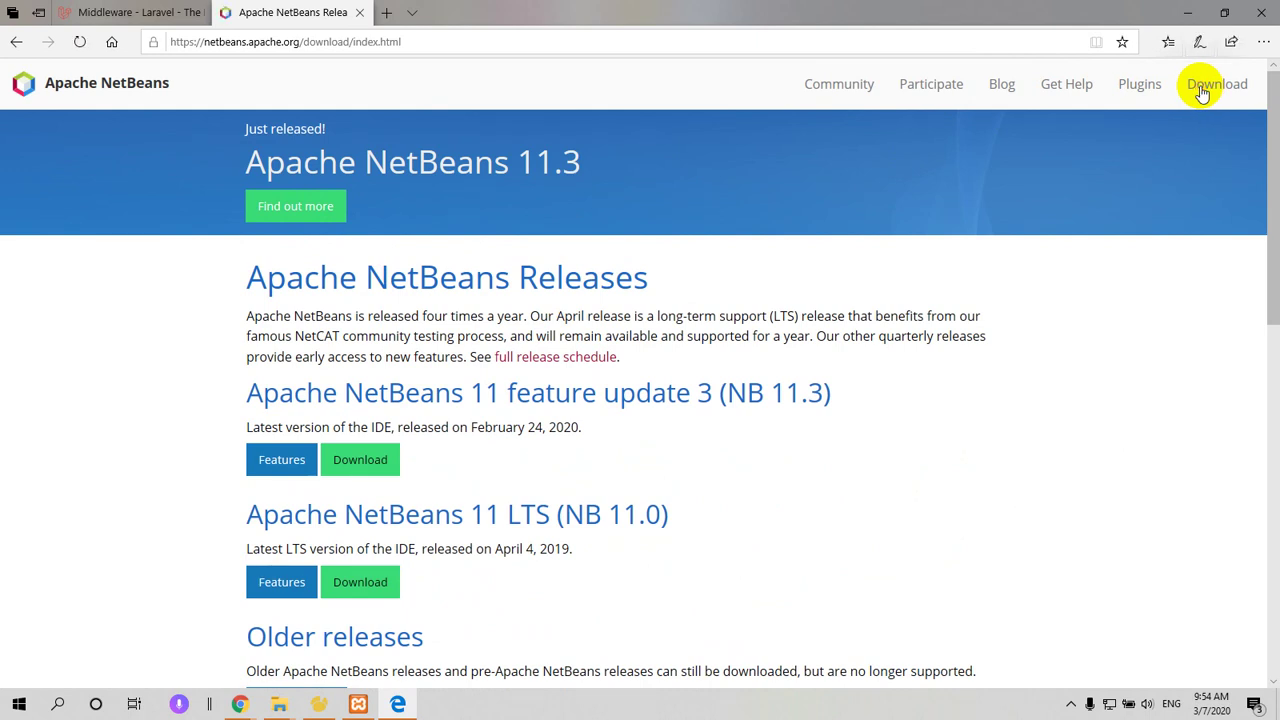
{"action": "left_click", "coordinate": [1203, 91]}
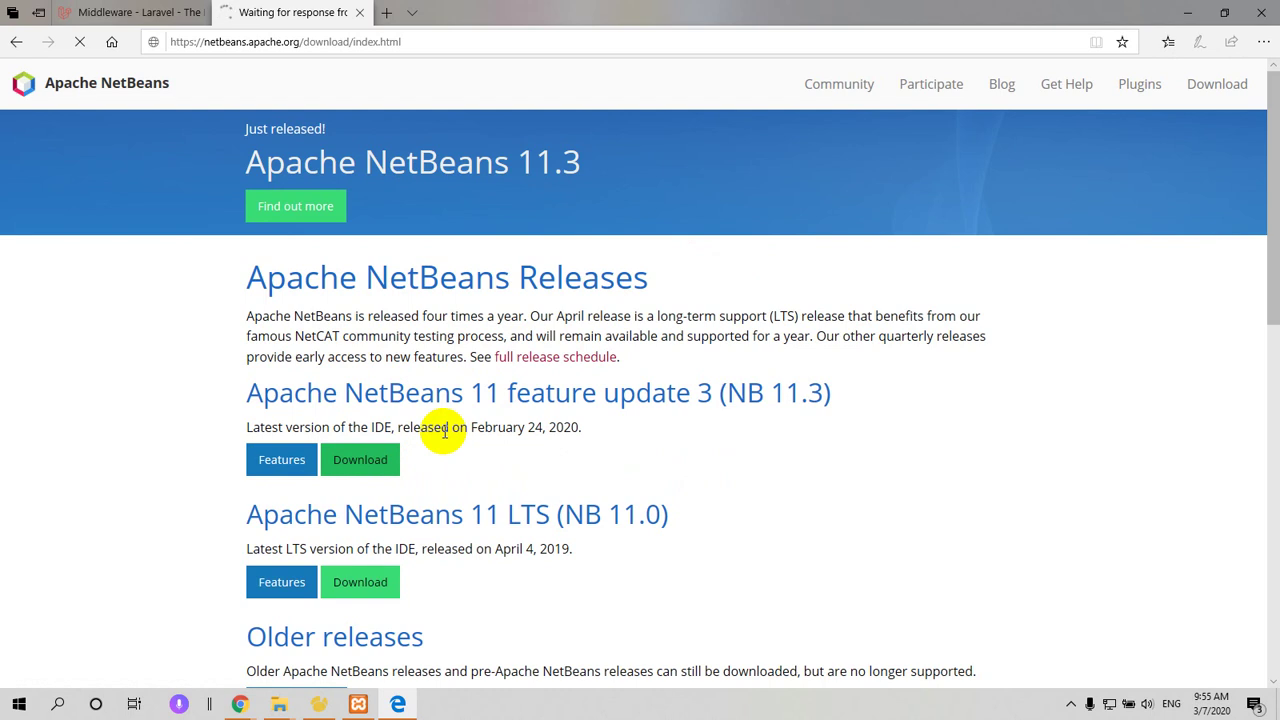
{"action": "left_click", "coordinate": [362, 468]}
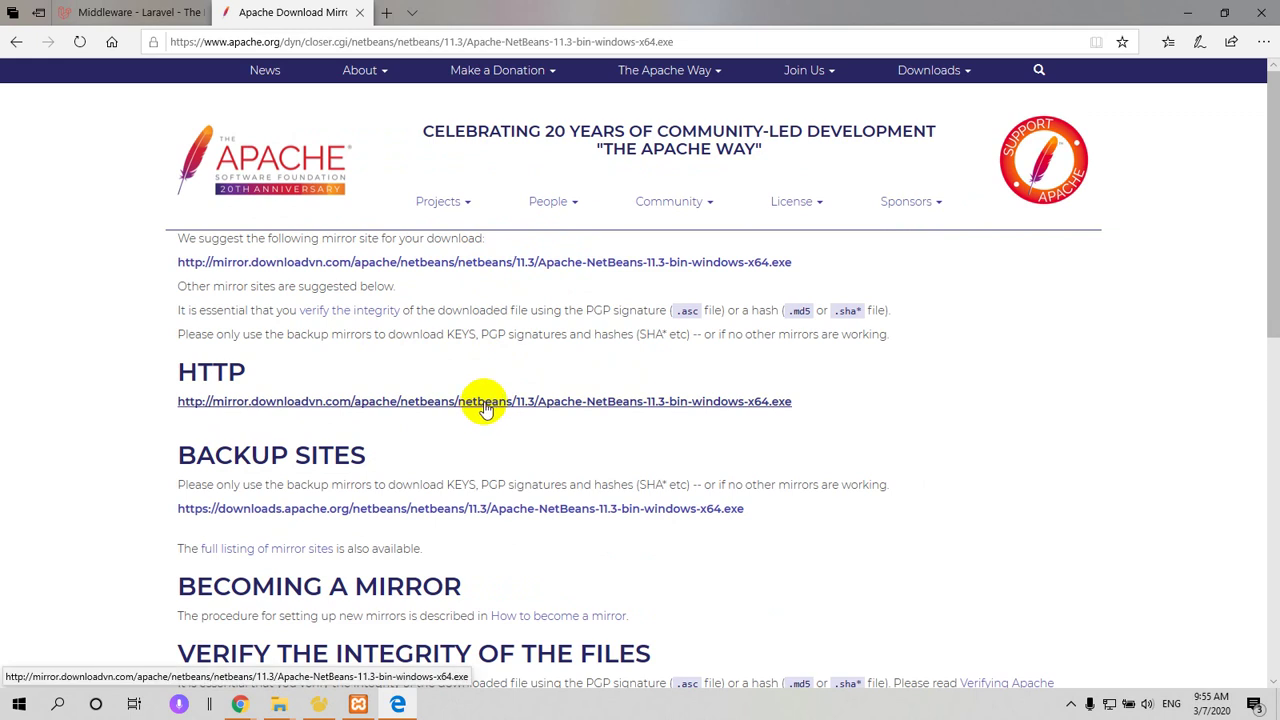
- Save Apache-NetBeans-11.3-bin-windows-x64.exe from the suggested mirror site and check its progress in the browser's download list
{"action": "left_click", "coordinate": [519, 268]}
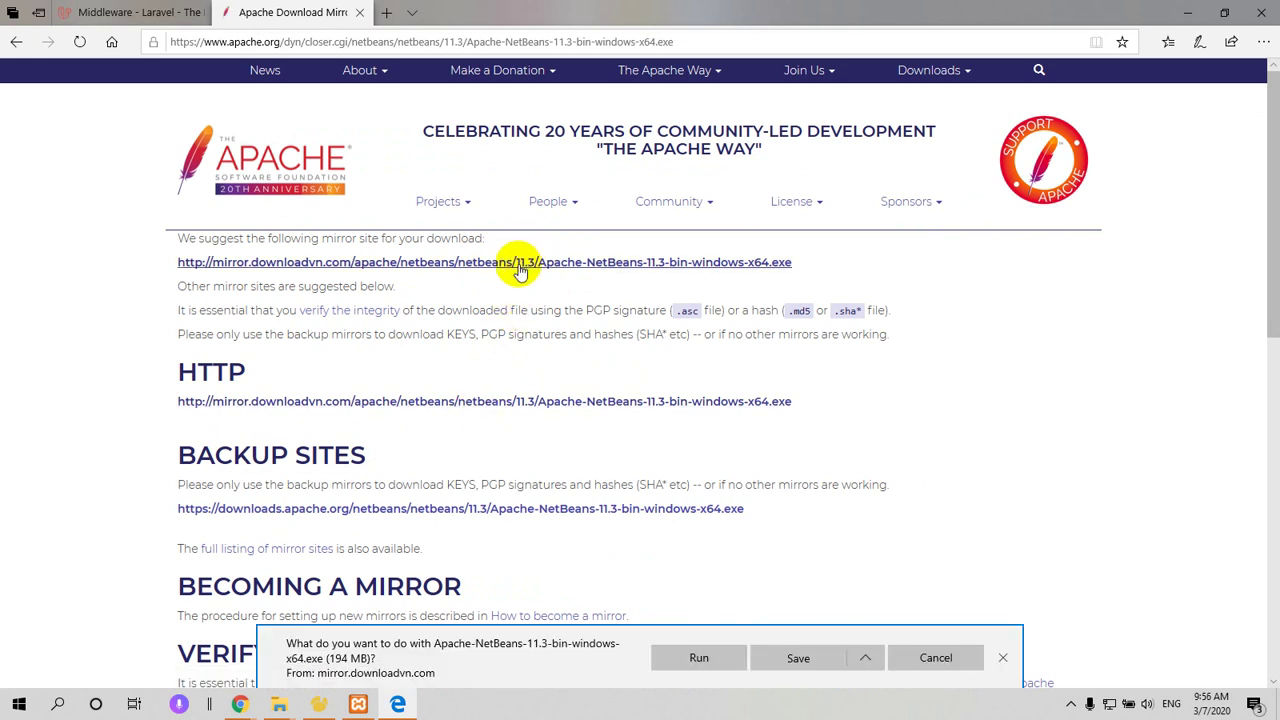
{"action": "left_click", "coordinate": [786, 660]}
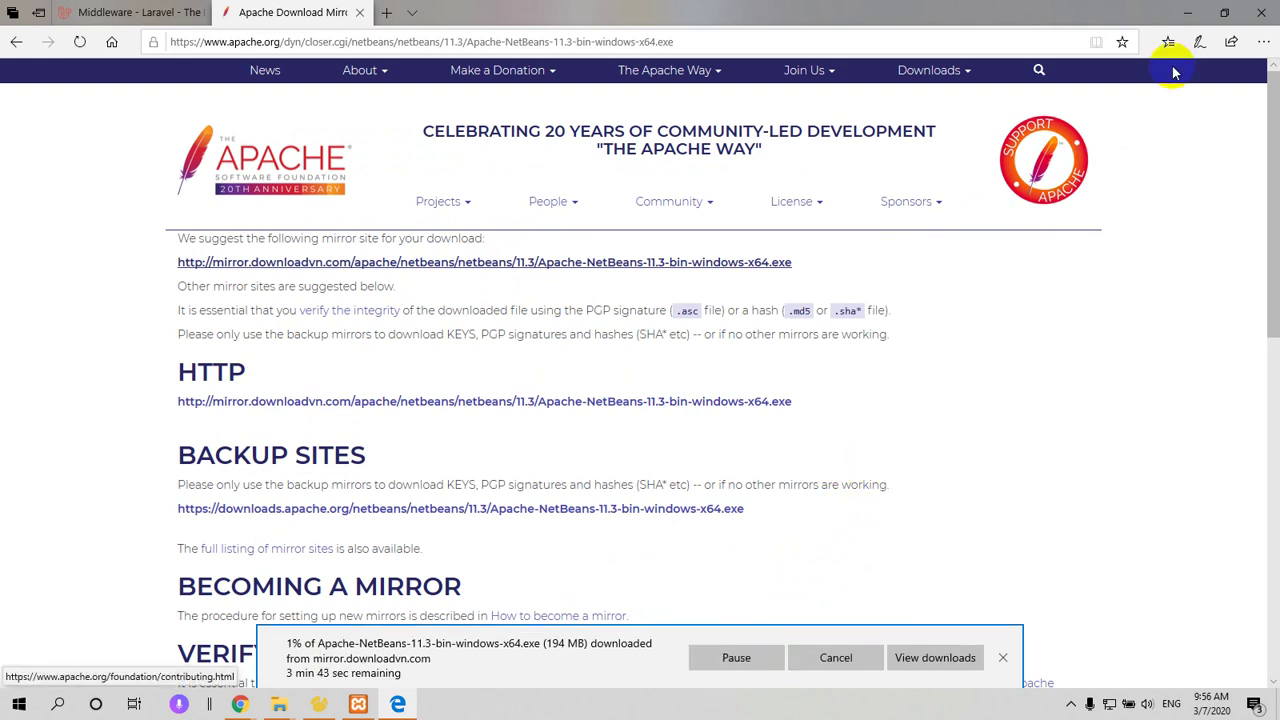
{"action": "left_click", "coordinate": [1263, 41]}
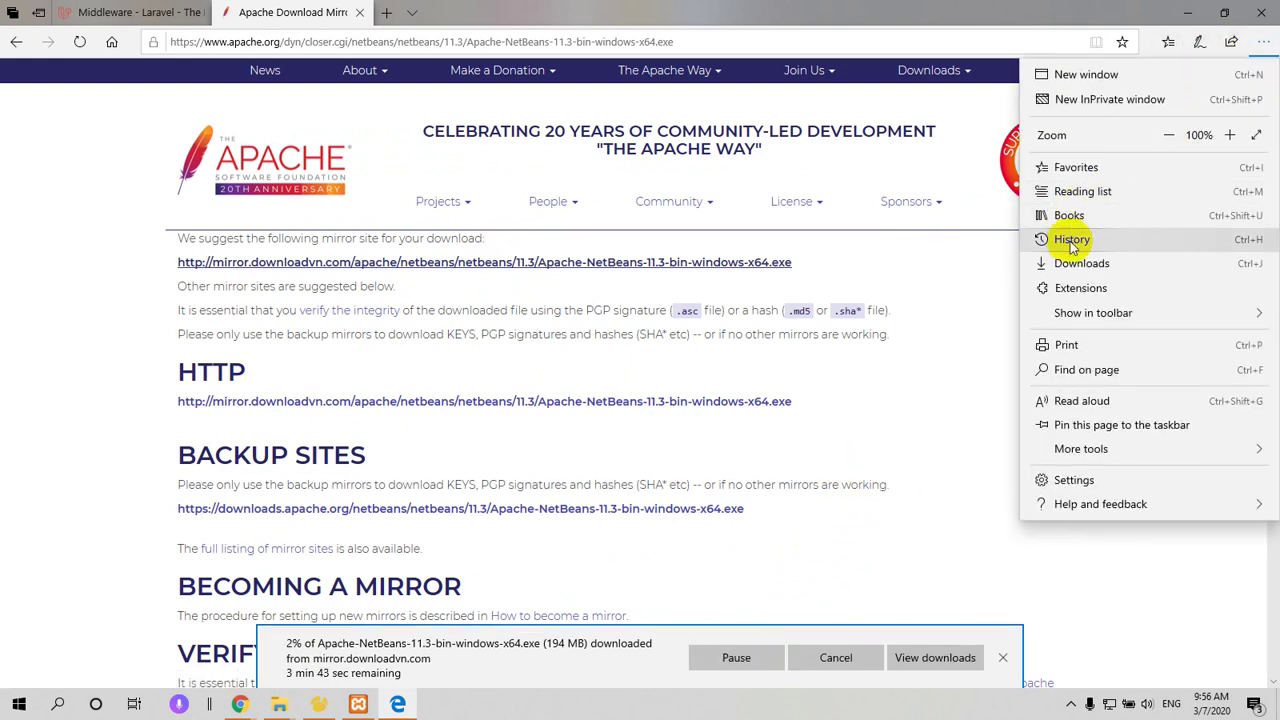
{"action": "left_click", "coordinate": [1077, 263]}
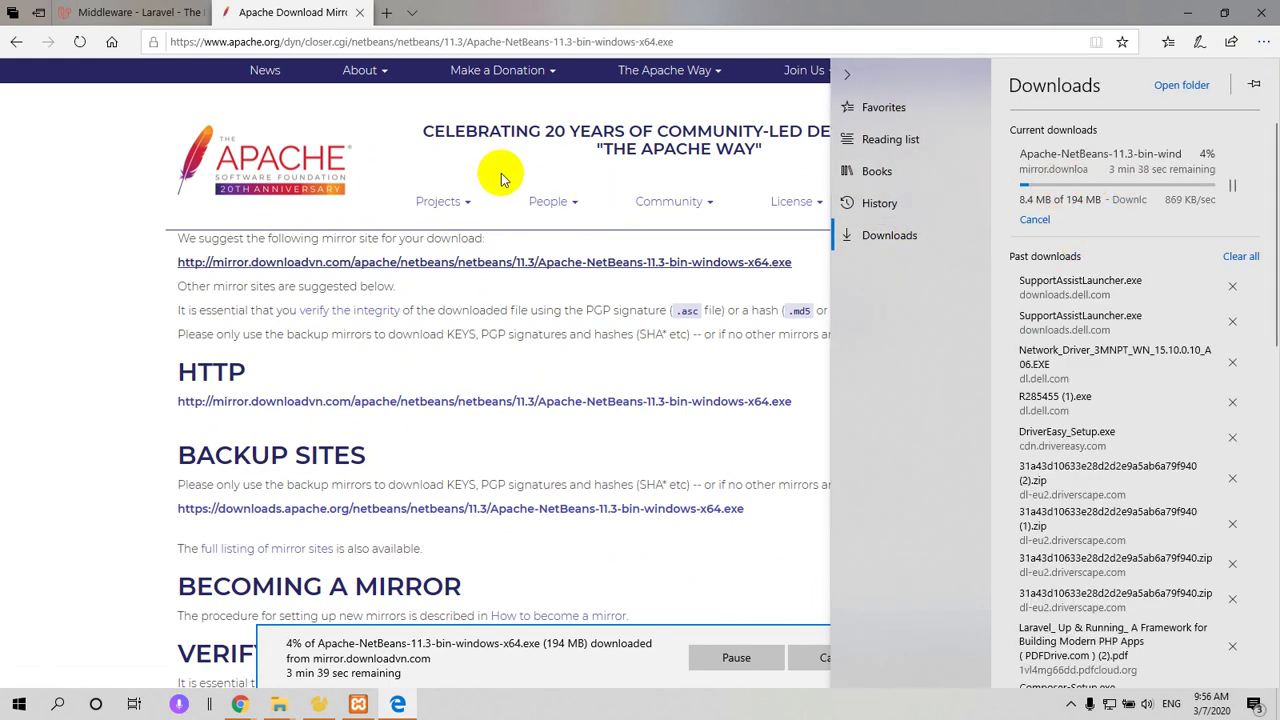
{"action": "left_click", "coordinate": [390, 14]}
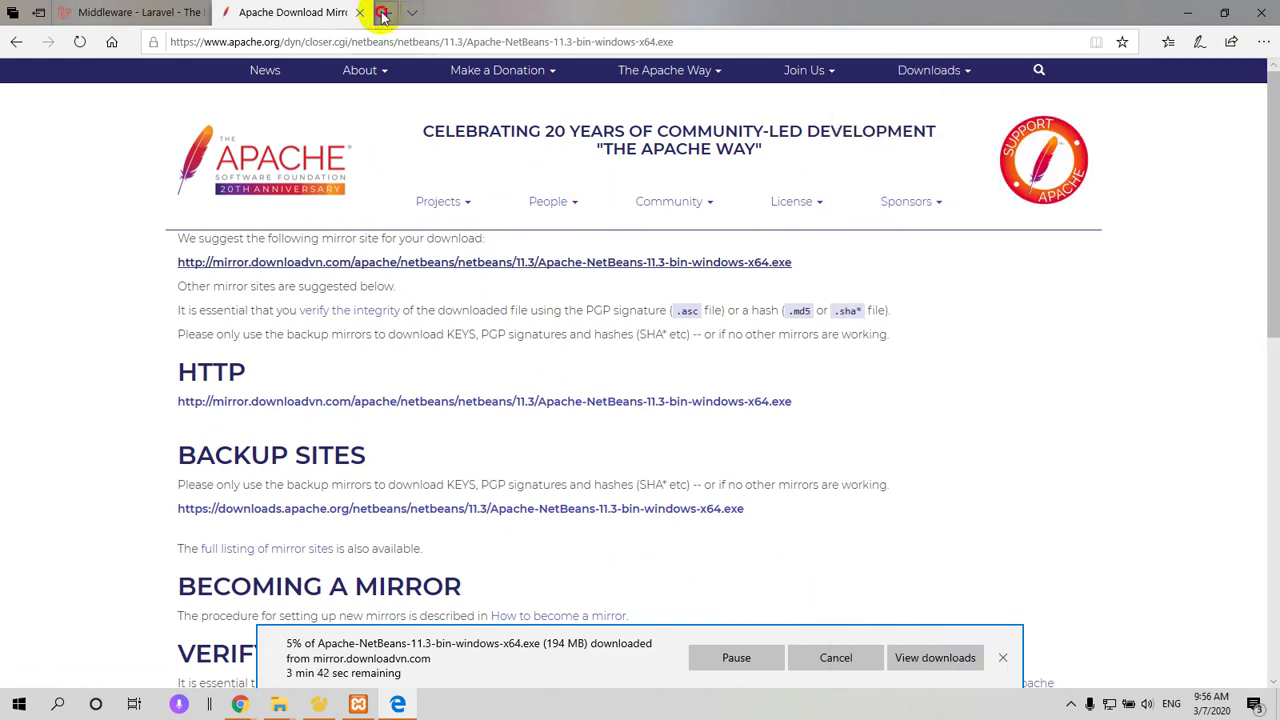
- Load google.com in another new tab and search for "java sdk"
{"action": "left_click", "coordinate": [383, 14]}
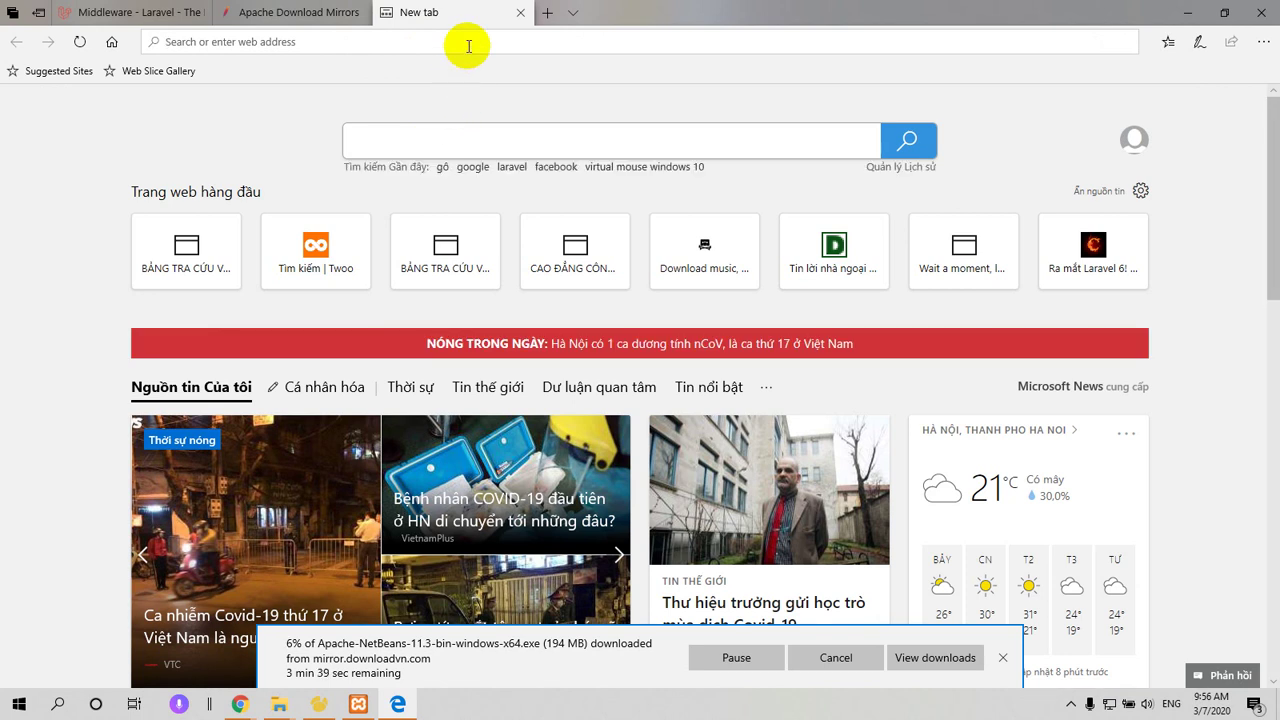
{"action": "type", "text": "google.com/"}
{"action": "key", "text": "Return"}
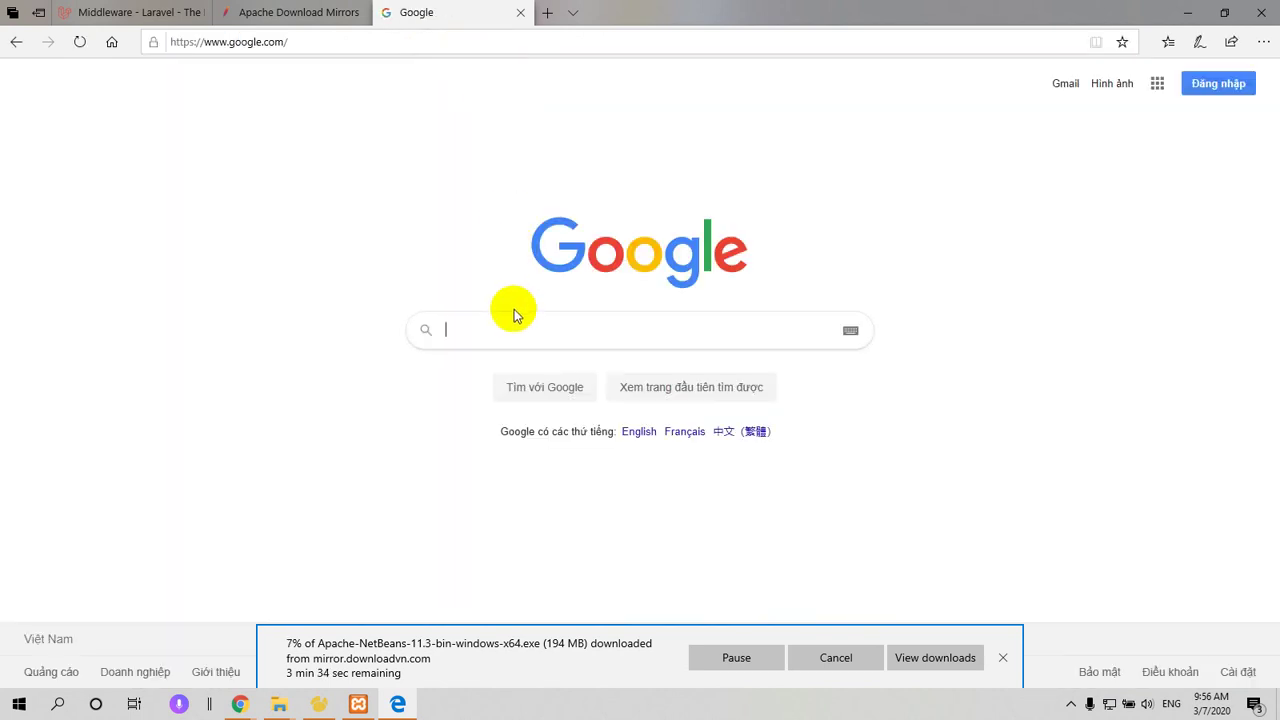
{"action": "type", "text": "j"}
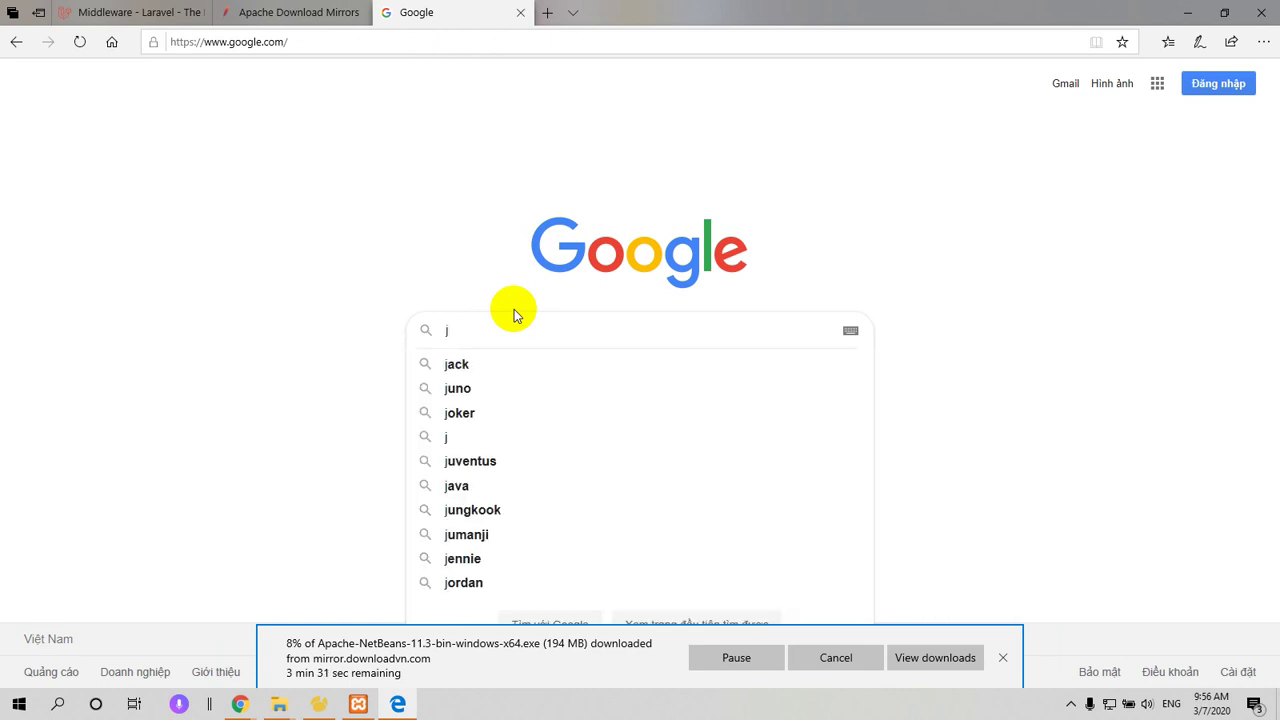
{"action": "type", "text": "ava"}
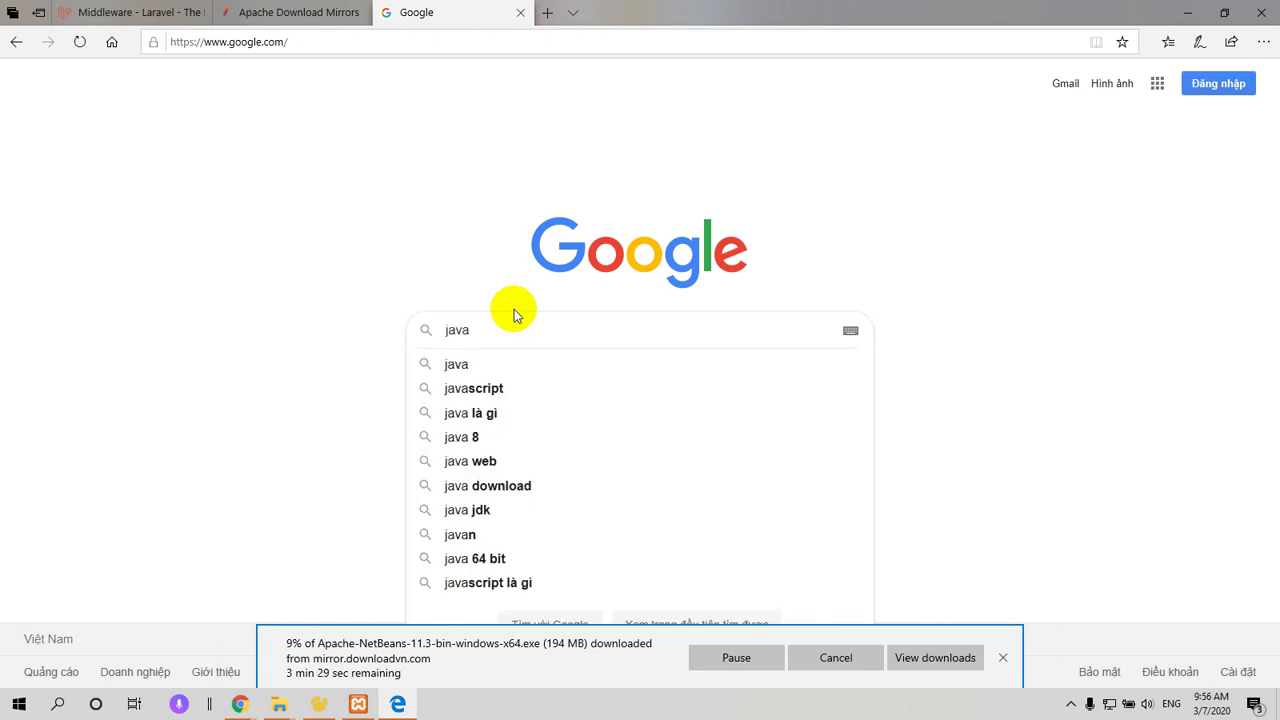
{"action": "type", "text": " sdk"}
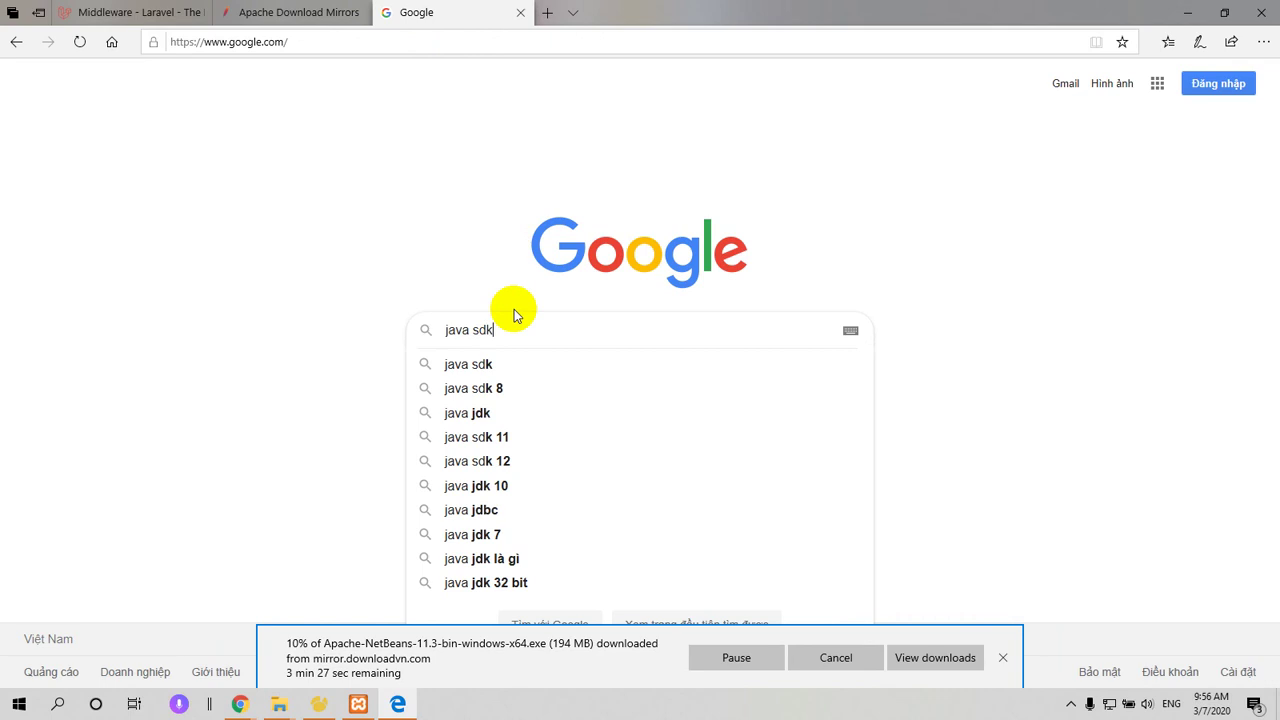
{"action": "key", "text": "Return"}
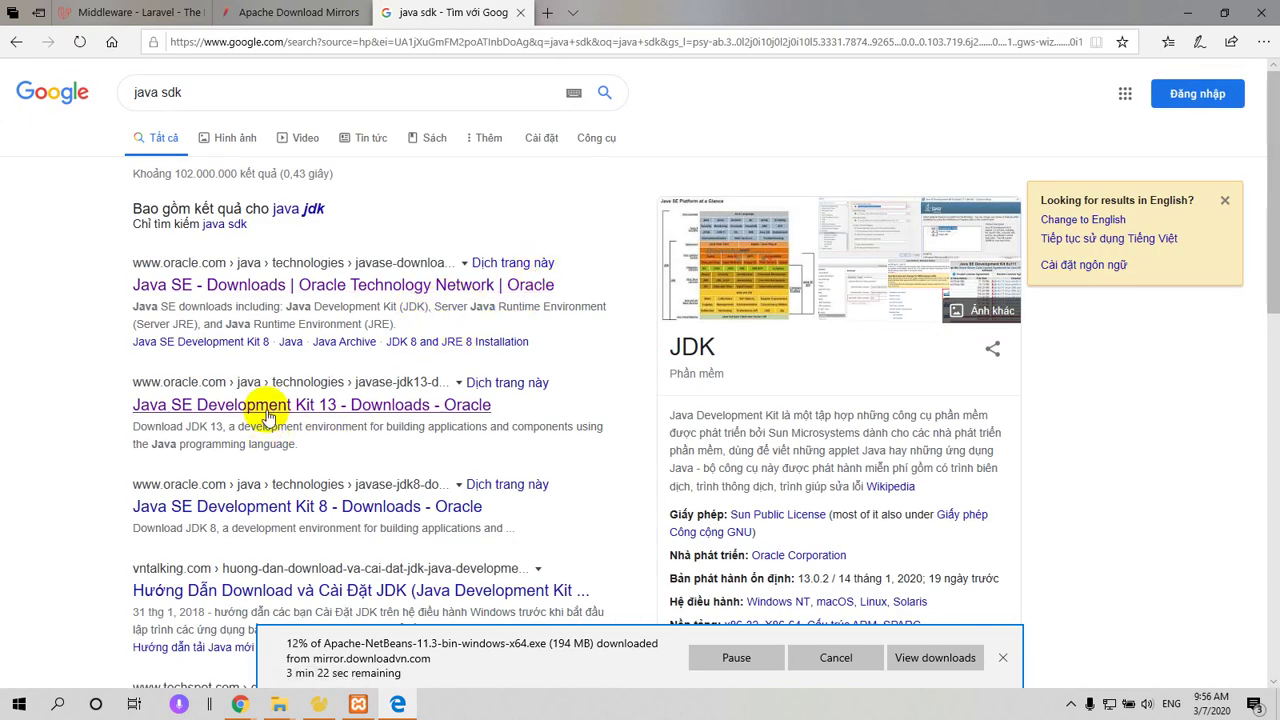
- Open Oracle's Java SE Downloads page from the search results
{"action": "scroll", "coordinate": [251, 400], "scroll_direction": "down", "scroll_amount": 1}
{"action": "scroll", "coordinate": [327, 378], "scroll_direction": "up", "scroll_amount": 1}
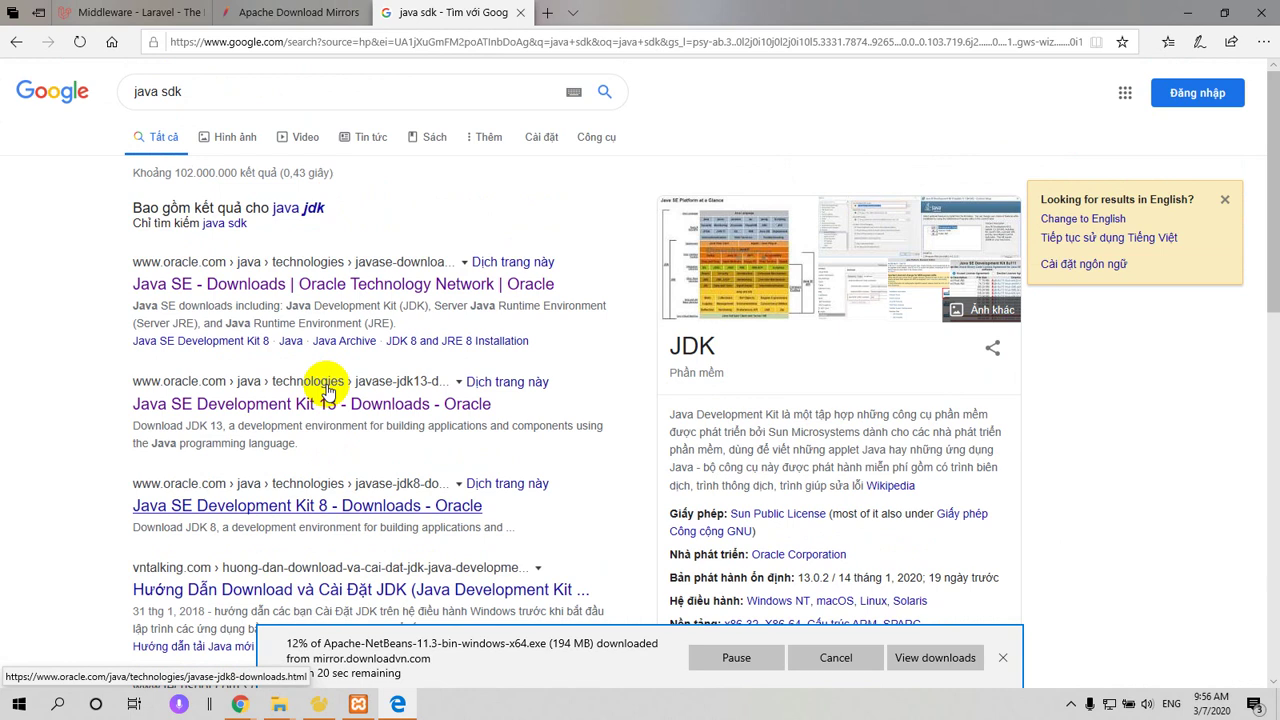
{"action": "left_click", "coordinate": [222, 288]}
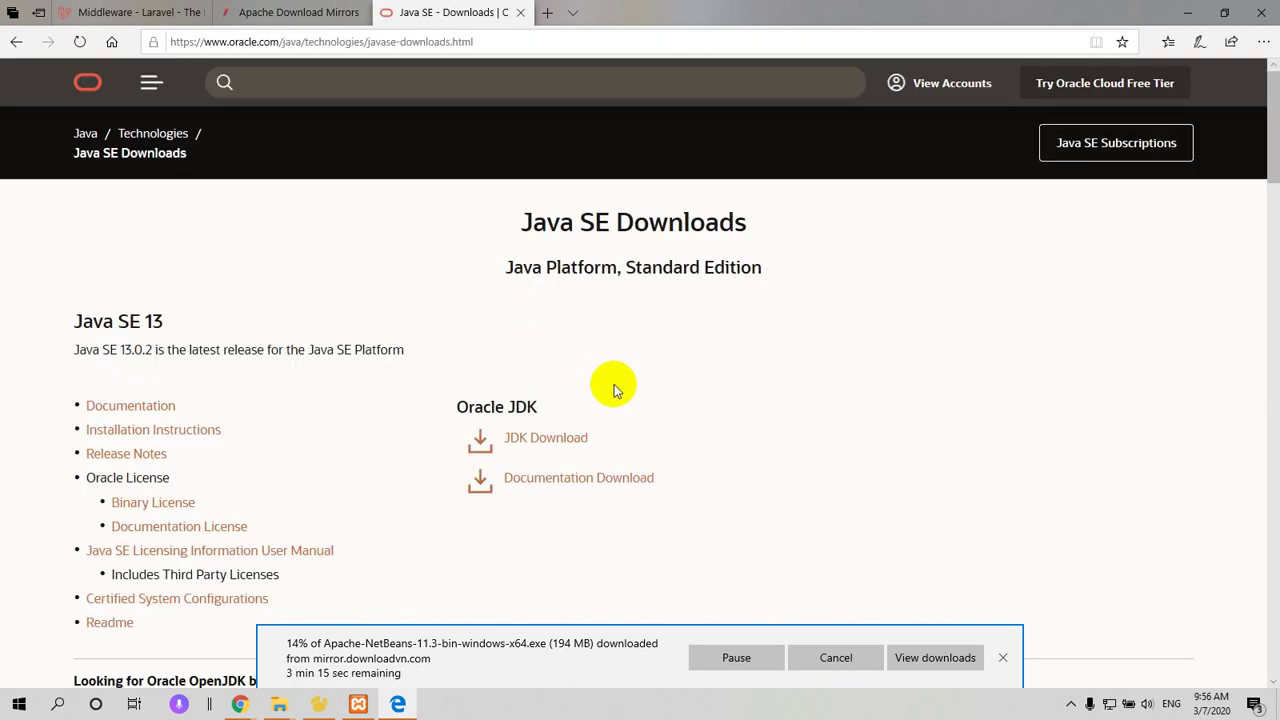
- Open the Java SE 13 JDK download page and choose the Windows x64 installer jdk-13.0.2_windows-x64_bin.exe
{"action": "scroll", "coordinate": [614, 384], "scroll_direction": "down", "scroll_amount": 2}
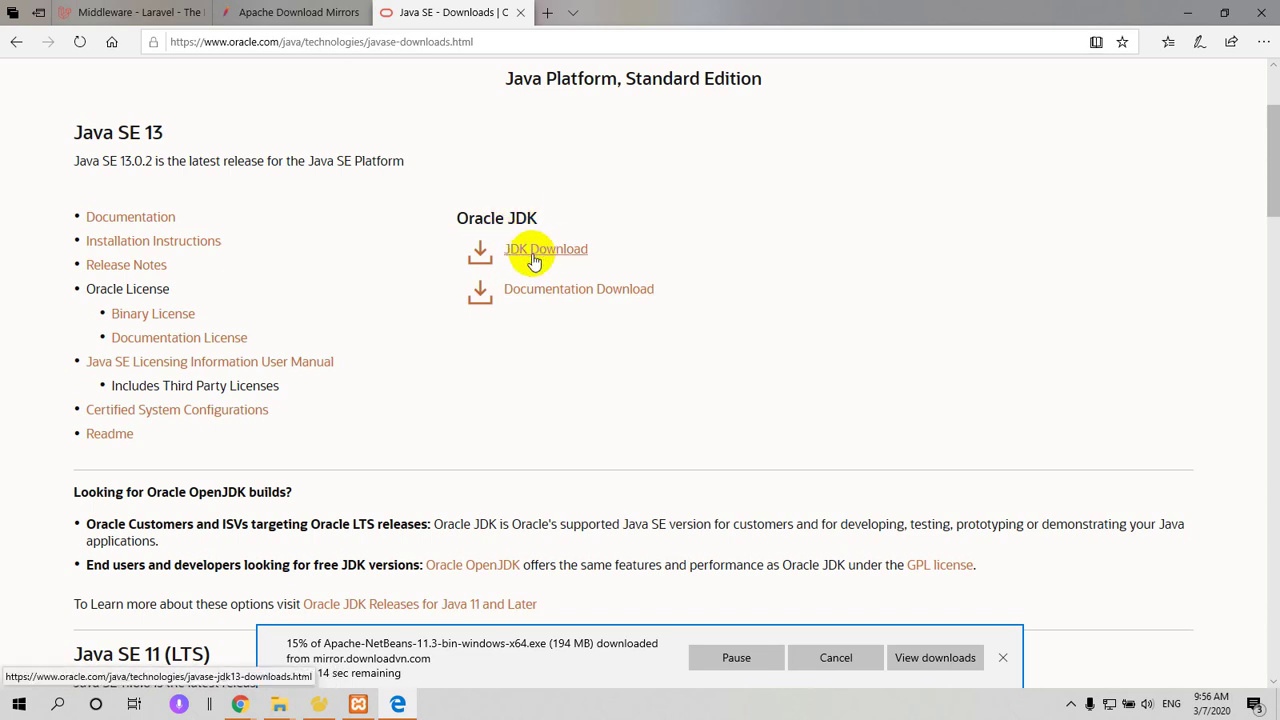
{"action": "left_click", "coordinate": [532, 255]}
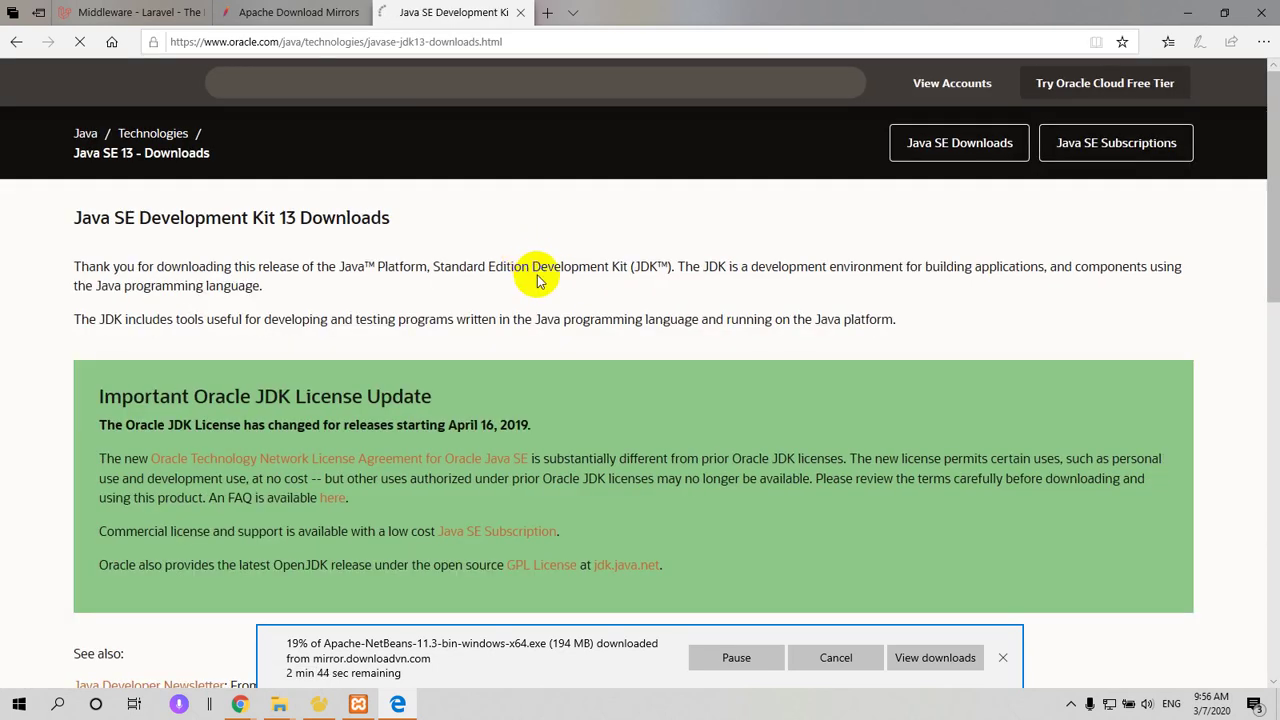
{"action": "scroll", "coordinate": [537, 280], "scroll_direction": "down", "scroll_amount": 1}
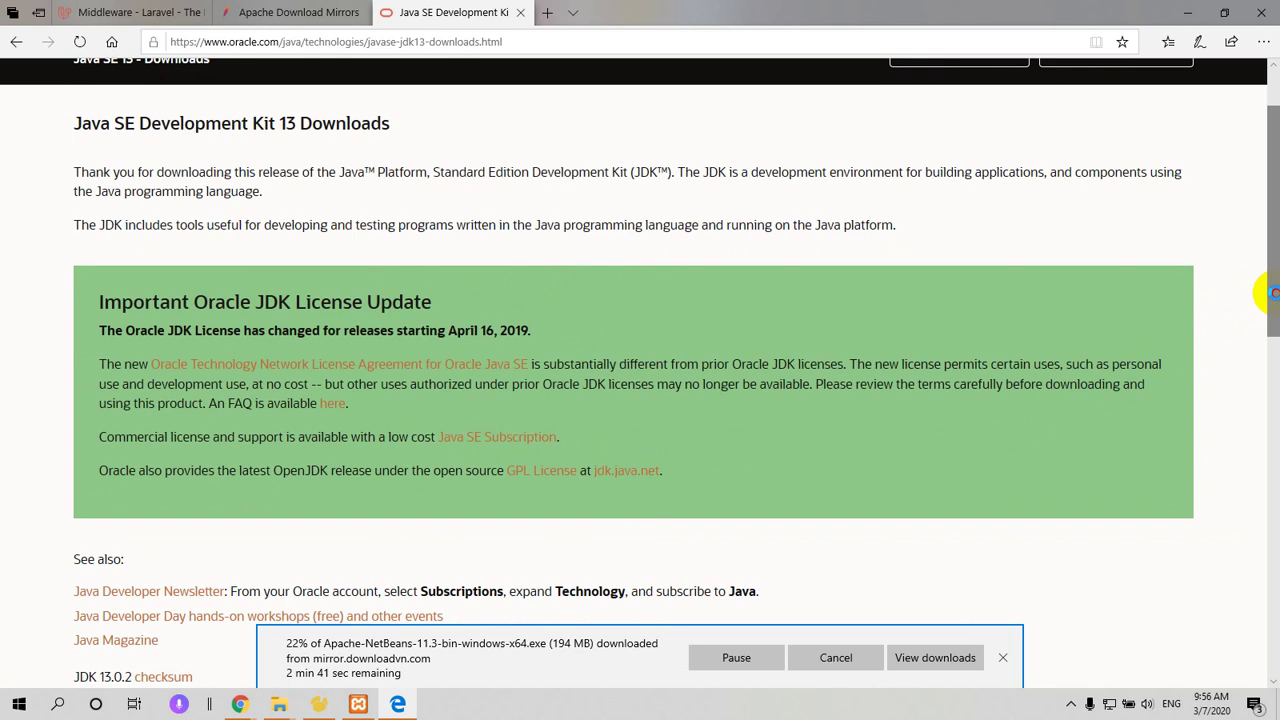
{"action": "left_click_drag", "start_coordinate": [1262, 294], "coordinate": [1270, 500]}
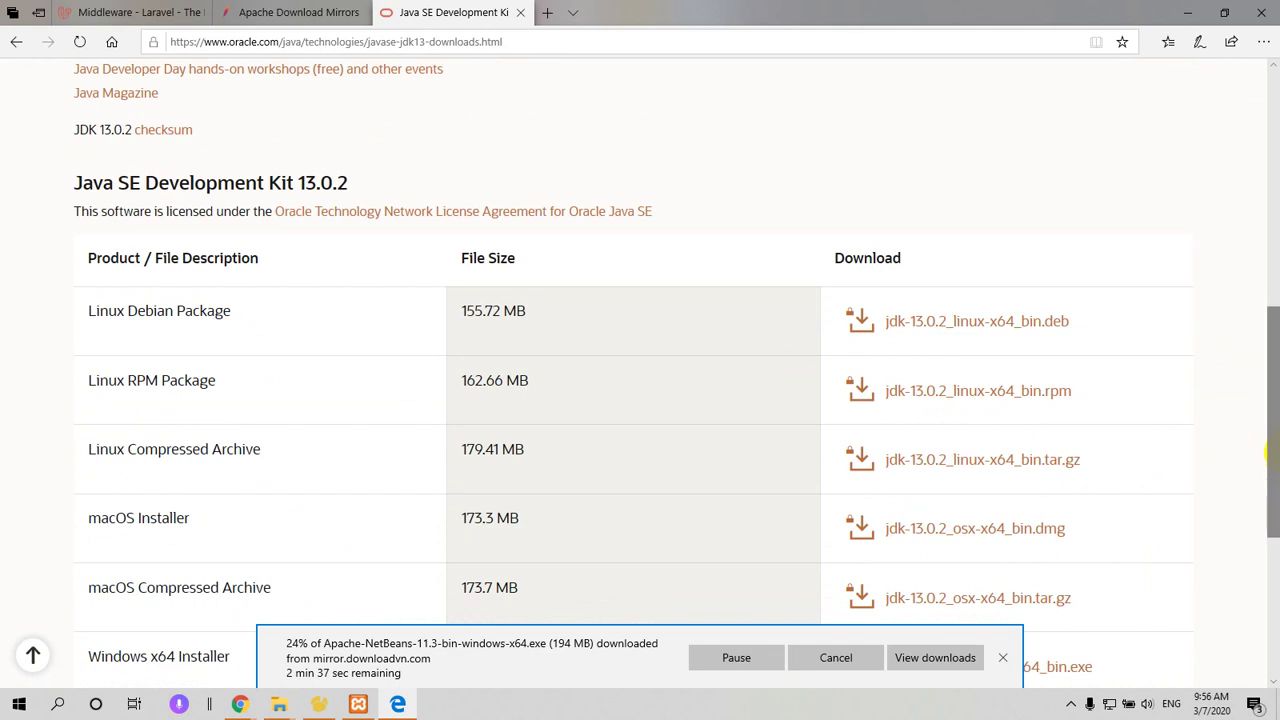
{"action": "left_click_drag", "start_coordinate": [1268, 437], "coordinate": [1266, 509]}
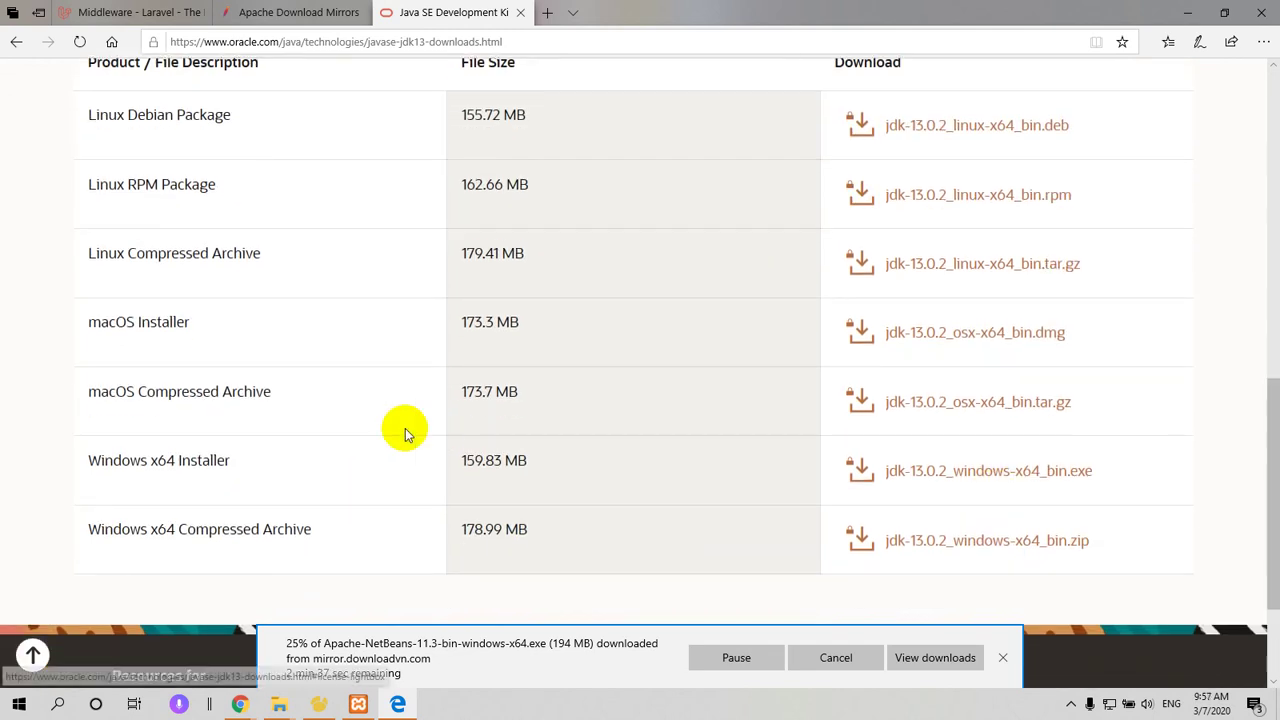
{"action": "left_click", "coordinate": [935, 476]}
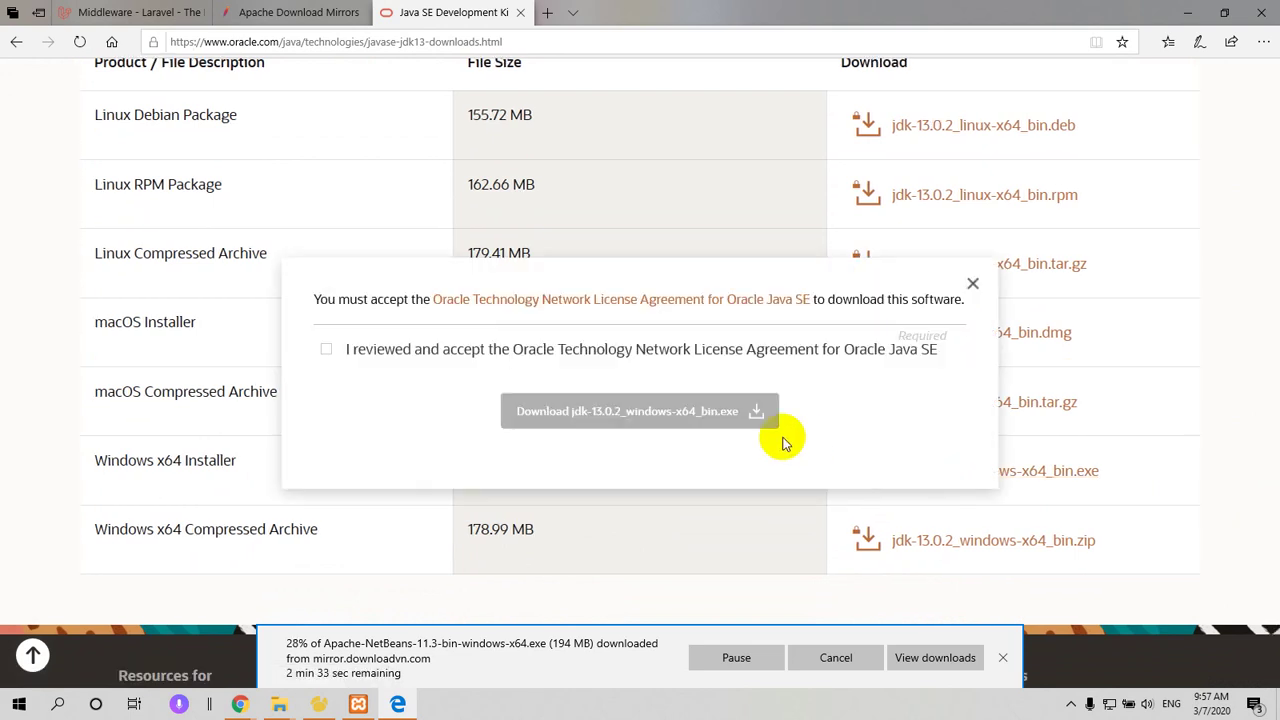
- Accept the Oracle Technology Network License Agreement and save jdk-13.0.2_windows-x64_bin.exe
{"action": "left_click", "coordinate": [326, 349]}
{"action": "left_click", "coordinate": [606, 420]}
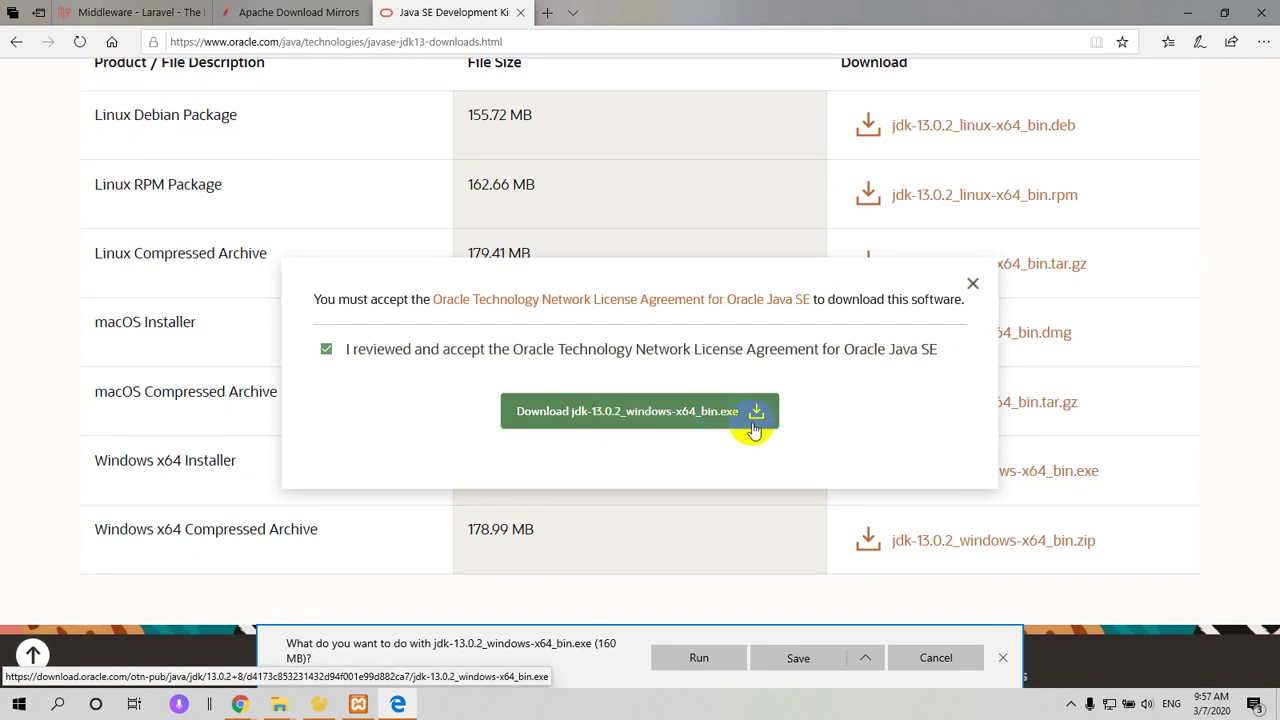
{"action": "left_click", "coordinate": [645, 418]}
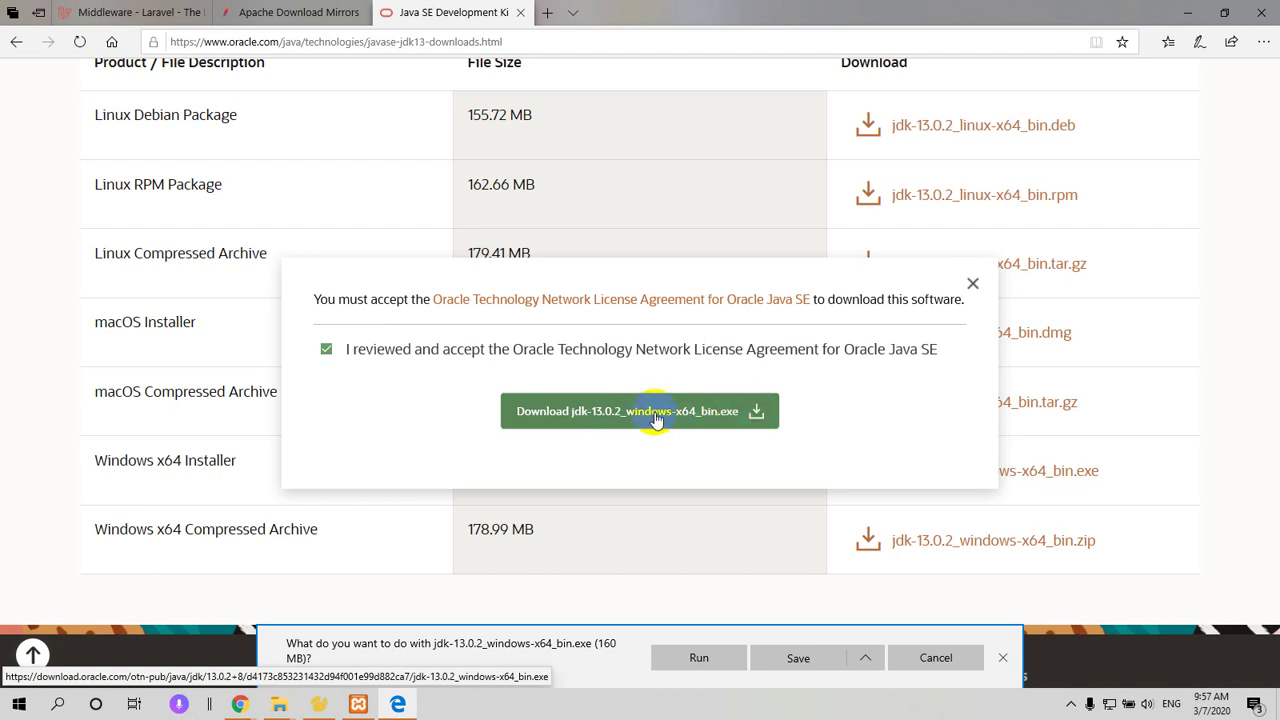
{"action": "left_click", "coordinate": [746, 408]}
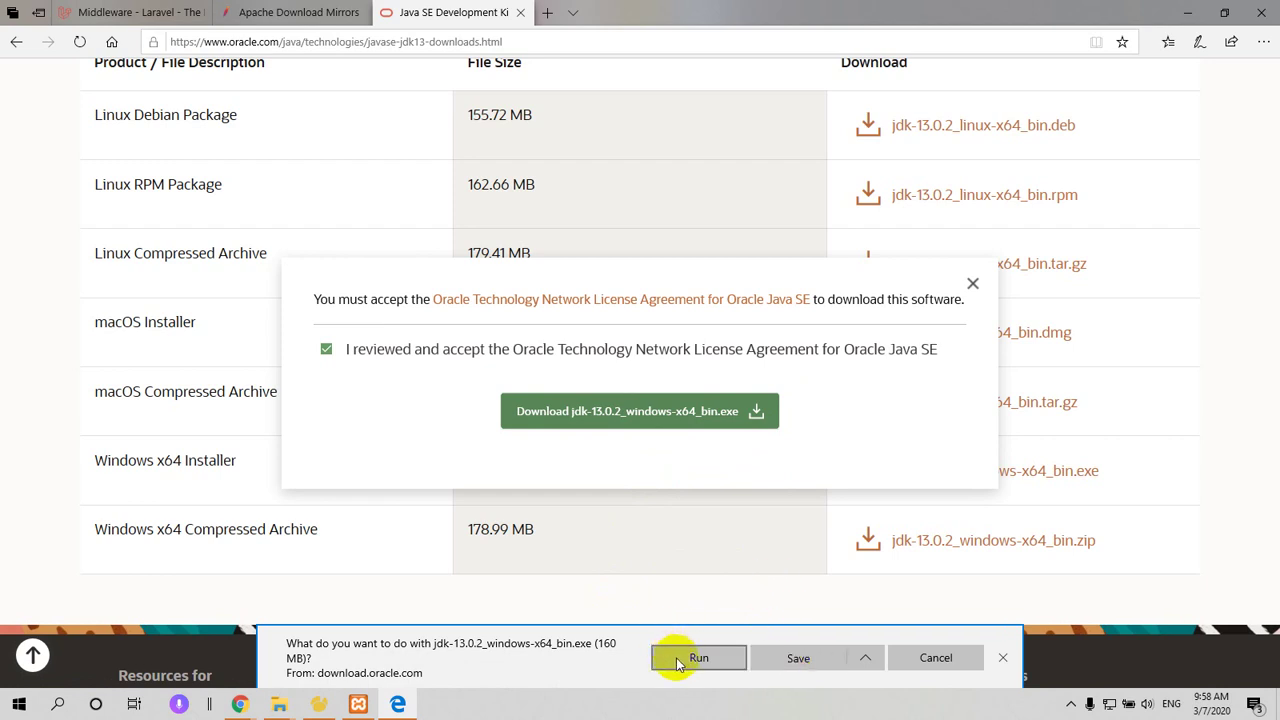
{"action": "left_click", "coordinate": [788, 659]}
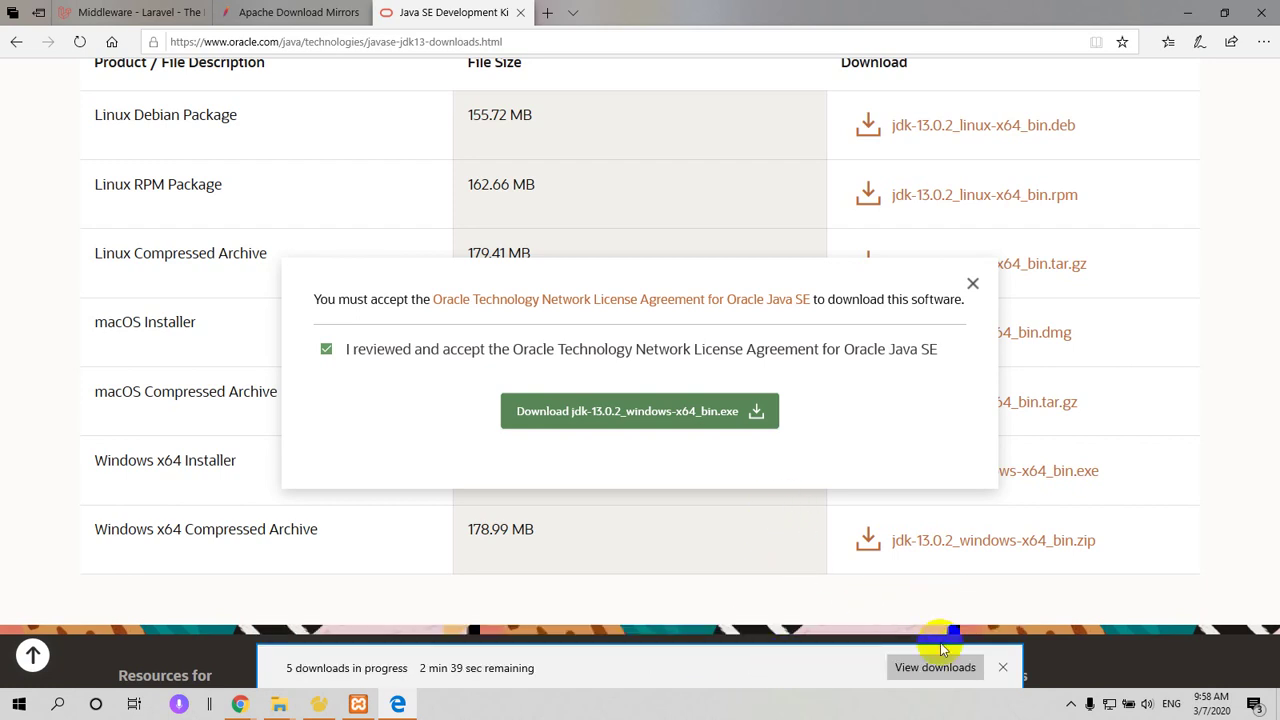
- Pause the duplicate jdk-13.0.2_windows-x64_bin.exe downloads in the browser's download list
{"action": "left_click", "coordinate": [935, 667]}
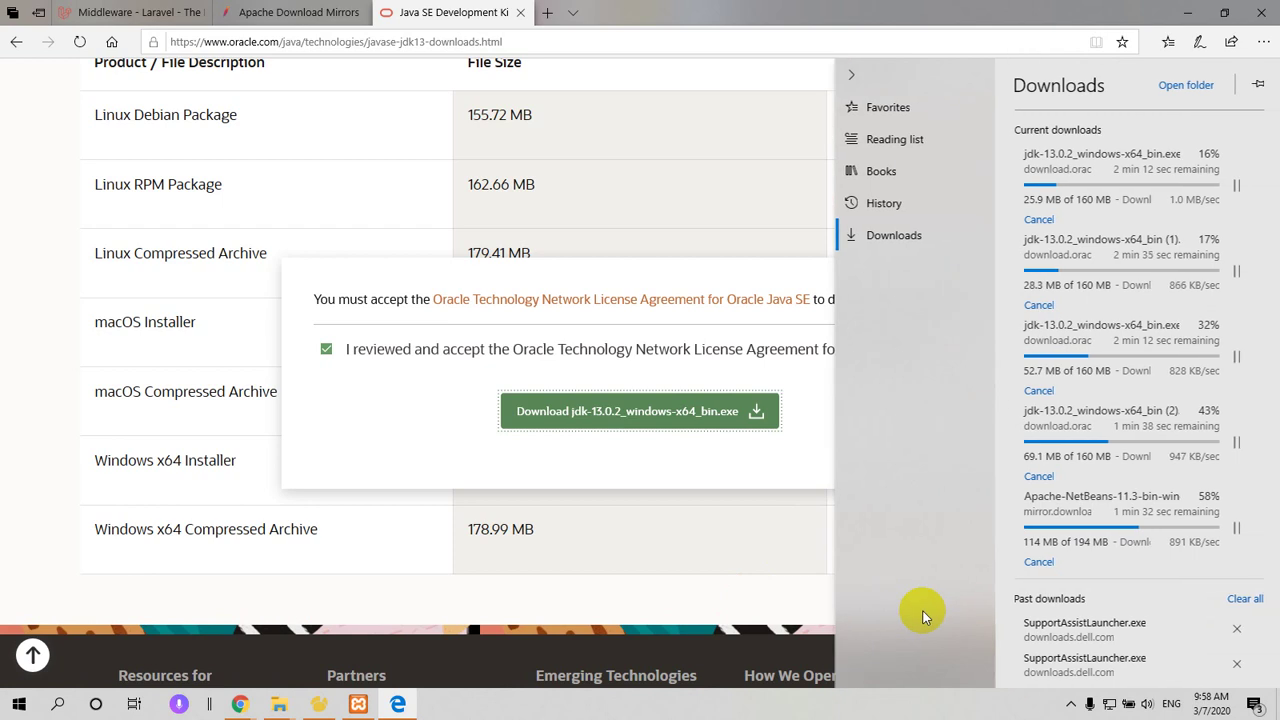
{"action": "left_click", "coordinate": [1232, 273]}
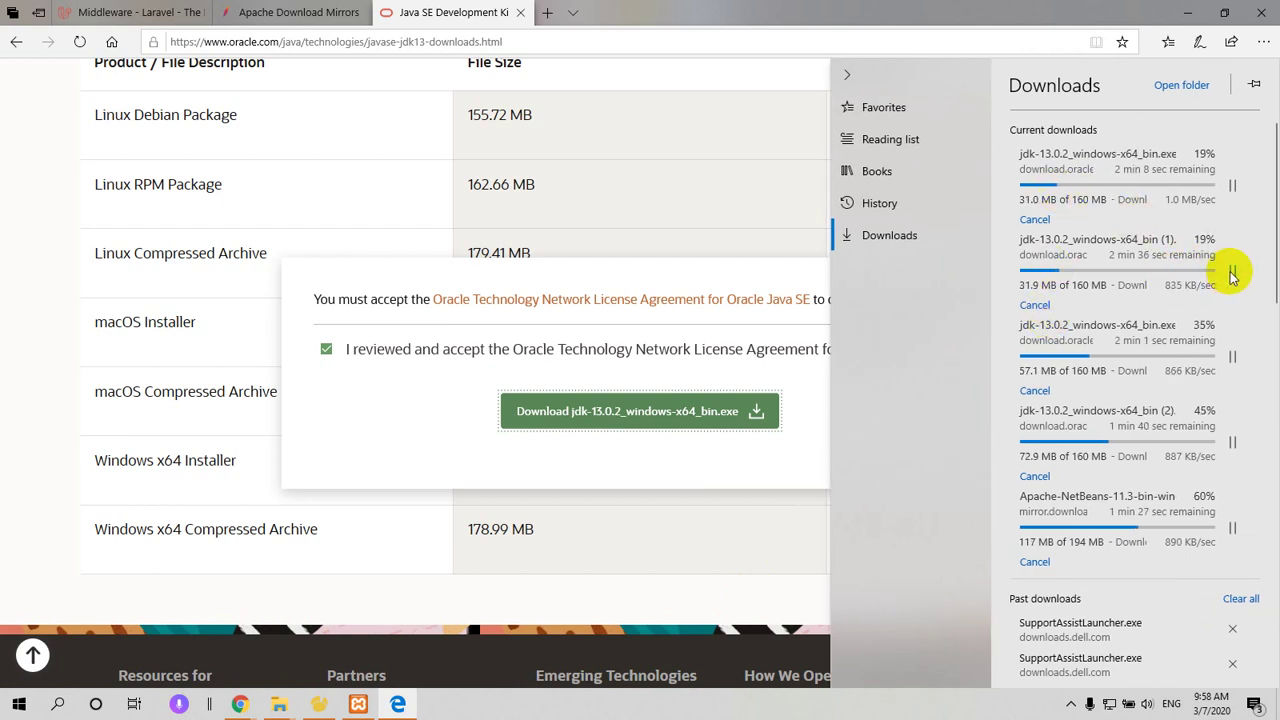
{"action": "left_click", "coordinate": [1232, 185]}
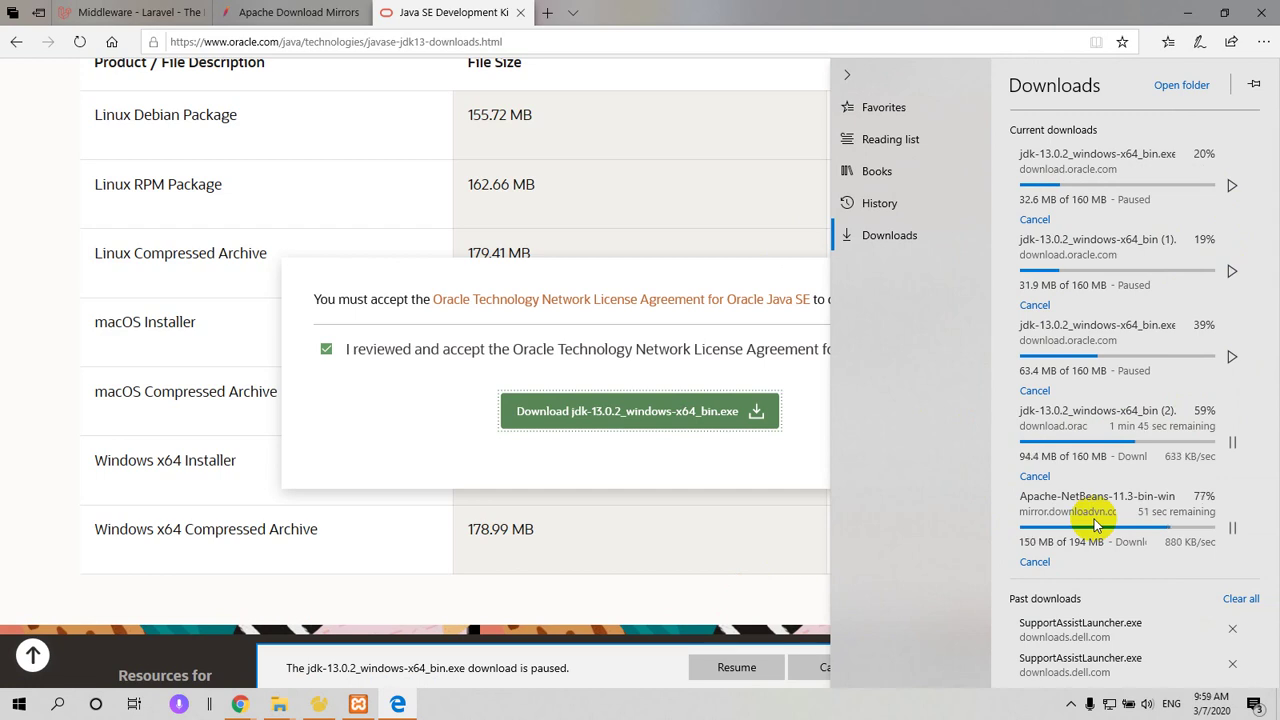
- Return to the JDK 13 download page after a look at the Apache mirrors page and close the license agreement dialog
{"action": "left_click", "coordinate": [340, 11]}
{"action": "left_click", "coordinate": [337, 11]}
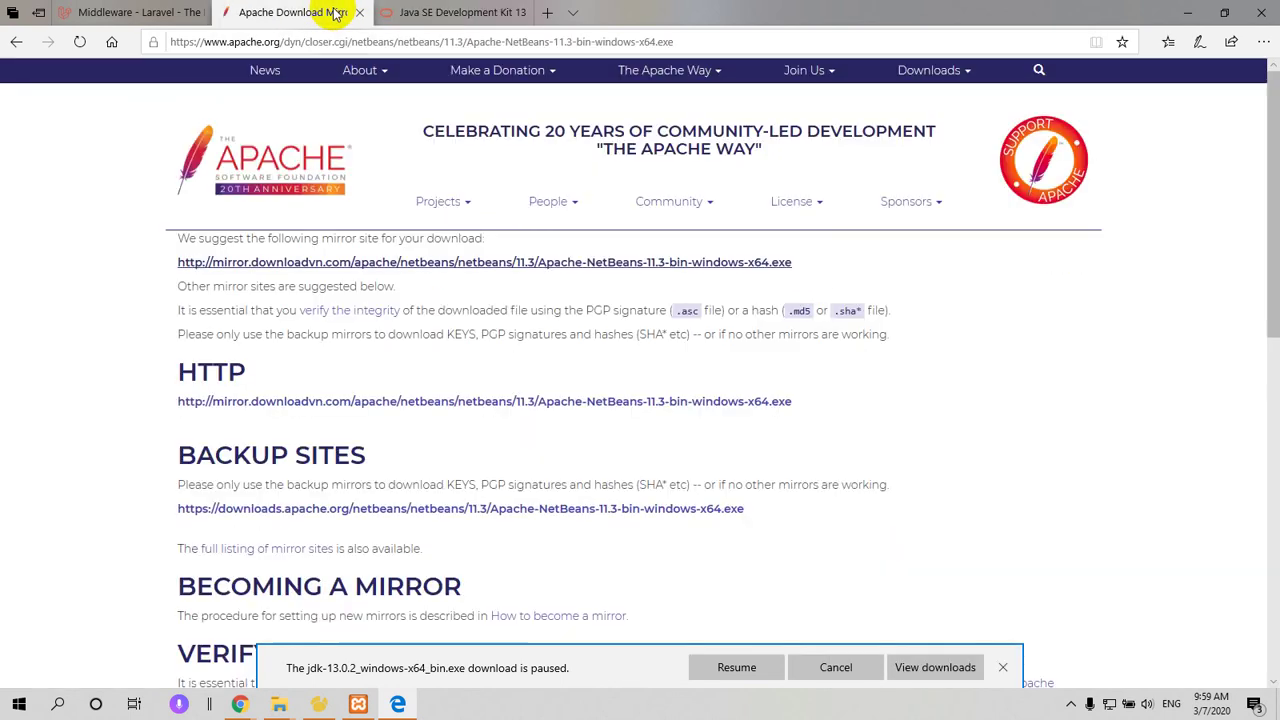
{"action": "left_click", "coordinate": [440, 12]}
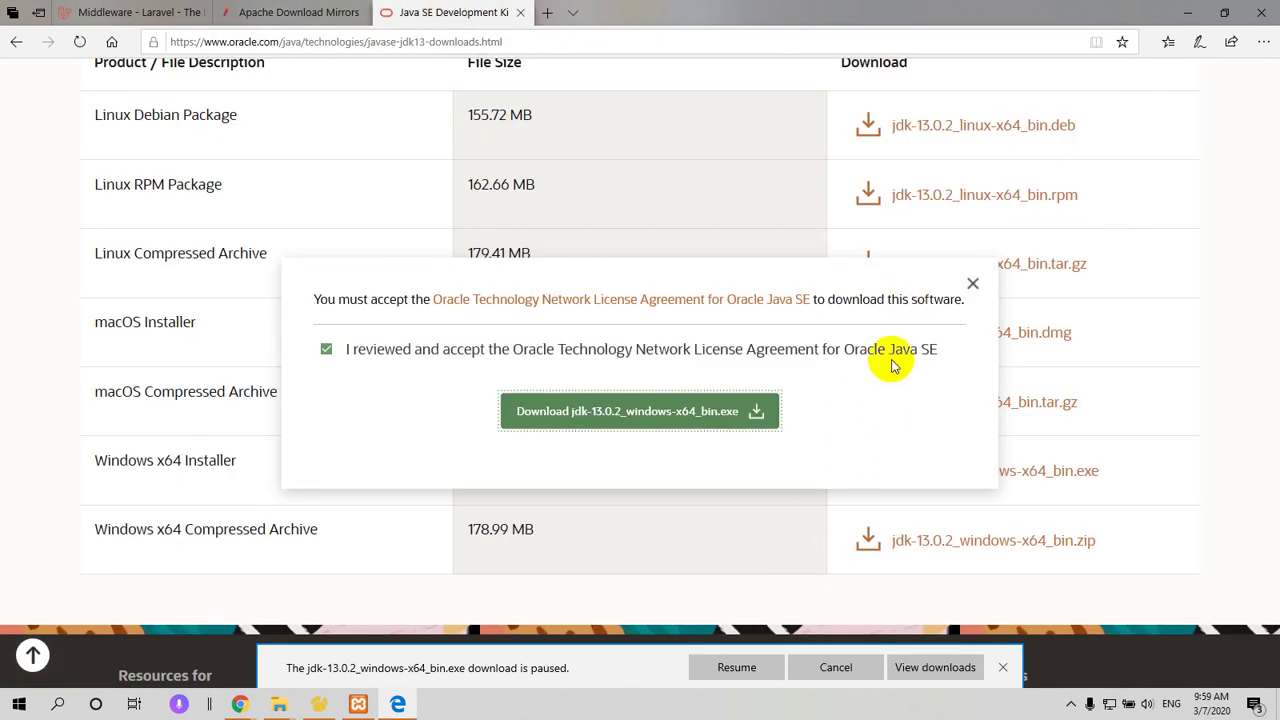
{"action": "left_click", "coordinate": [975, 290]}
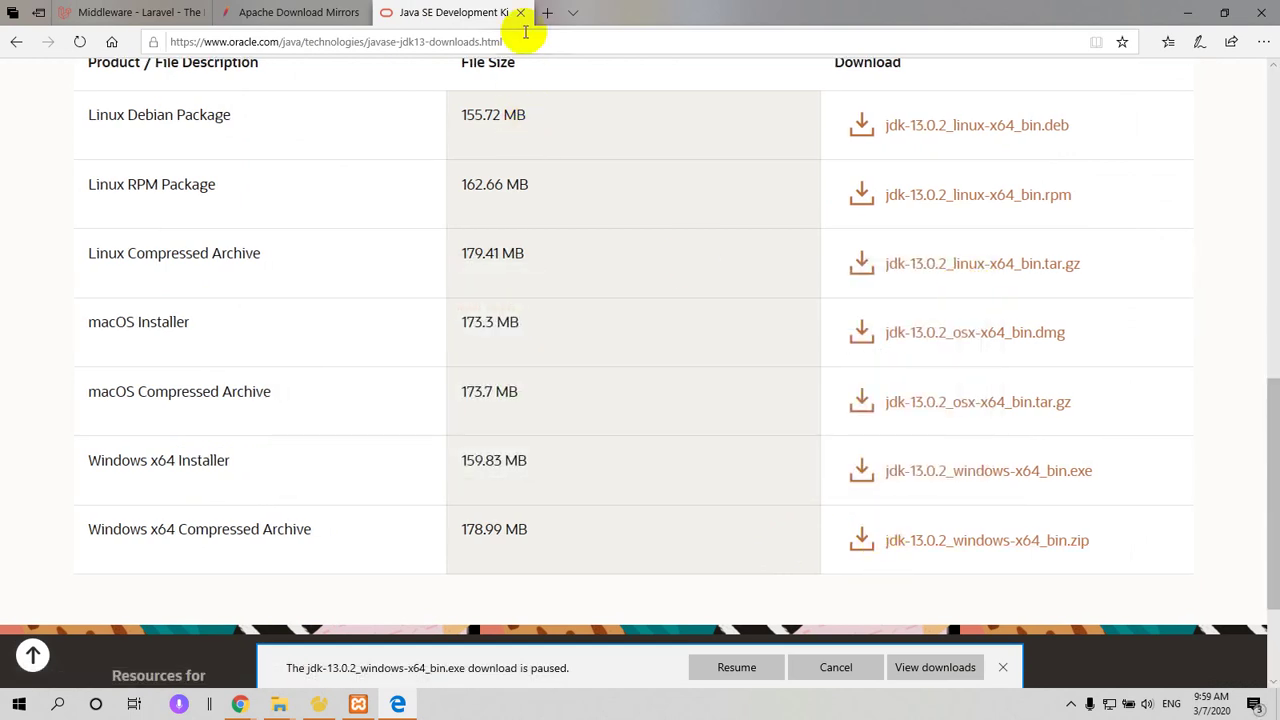
- Show the finished jdk-13.0.2_windows-x64_bin (2).exe download in the Downloads folder in File Explorer
{"action": "left_click", "coordinate": [911, 677]}
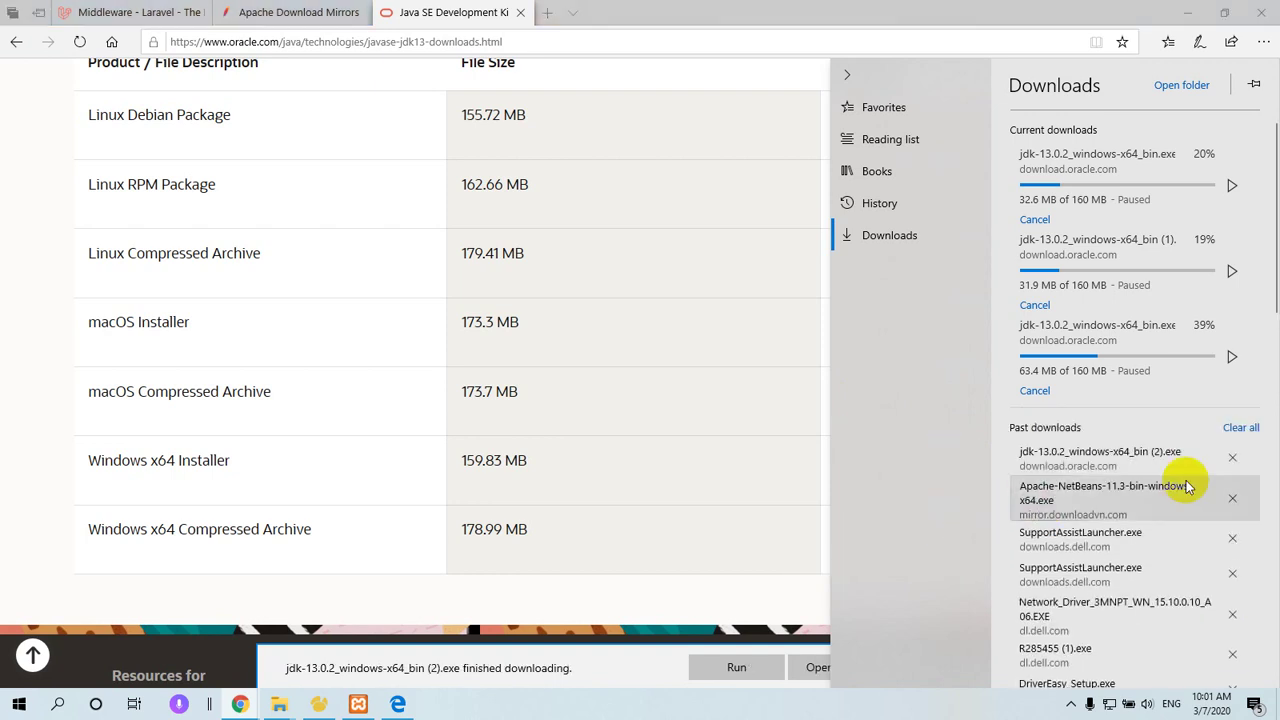
{"action": "right_click", "coordinate": [1115, 468]}
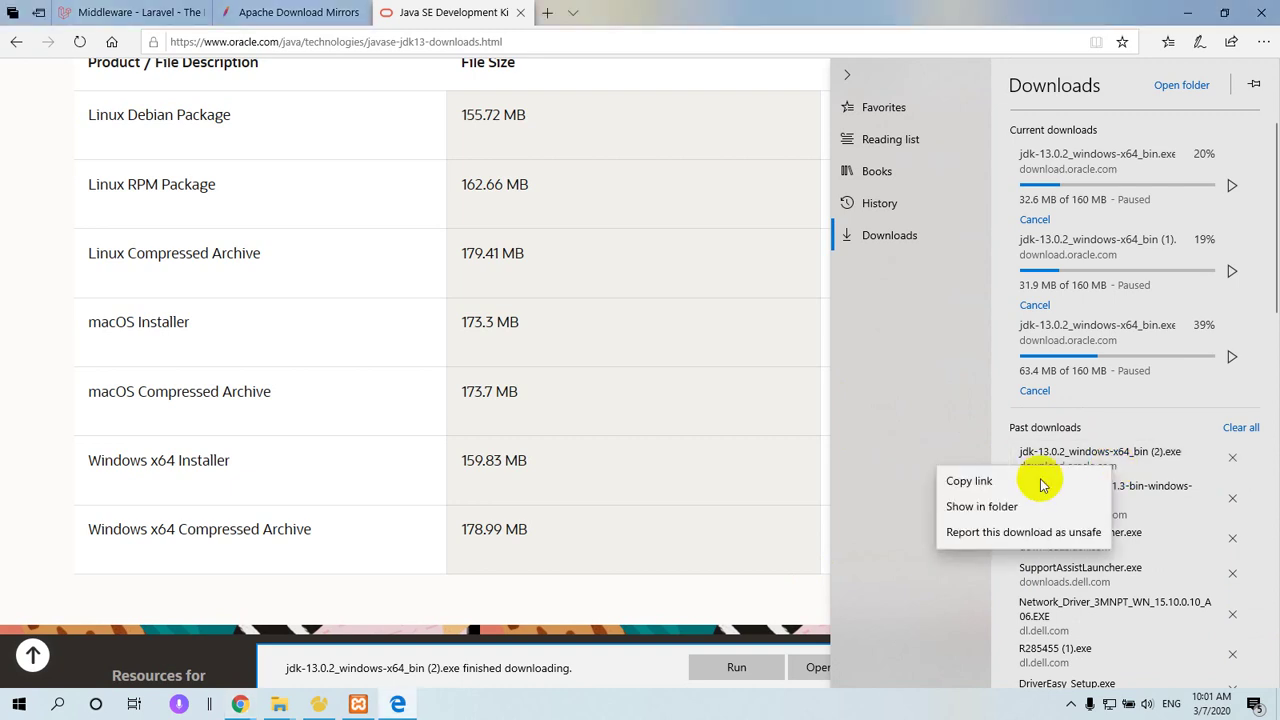
{"action": "left_click", "coordinate": [980, 507]}
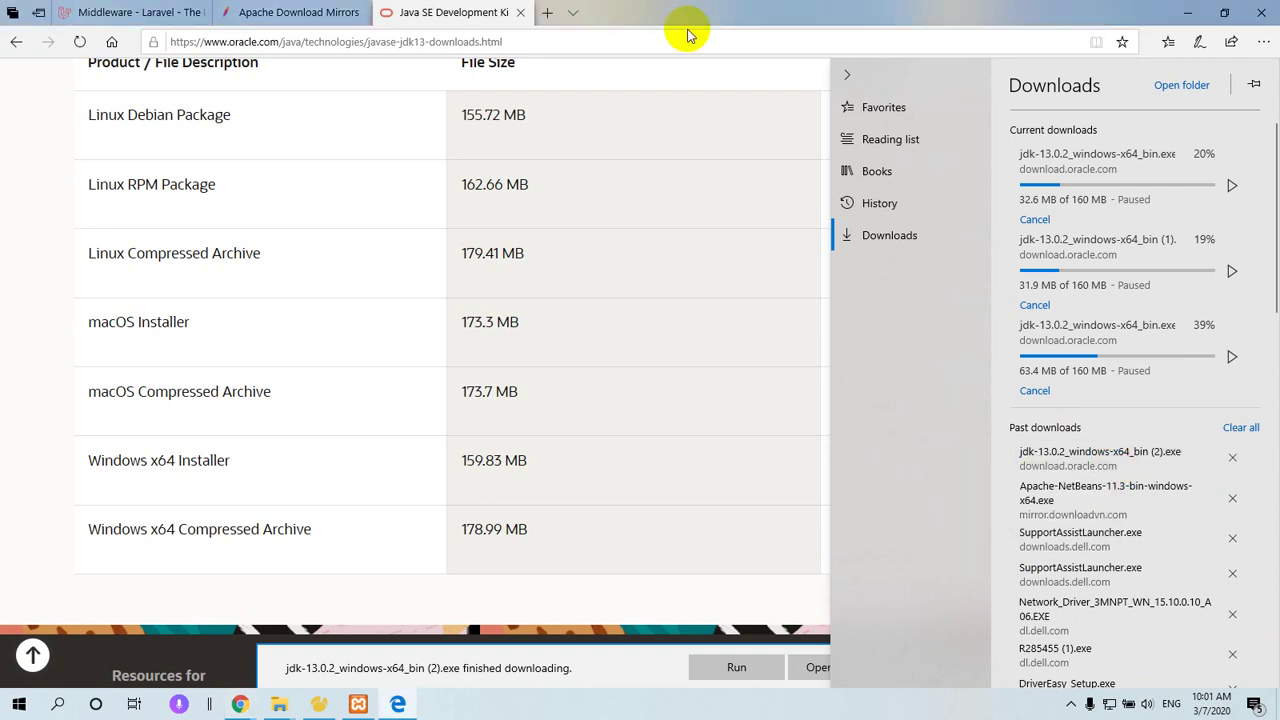
{"action": "left_click", "coordinate": [1188, 13]}
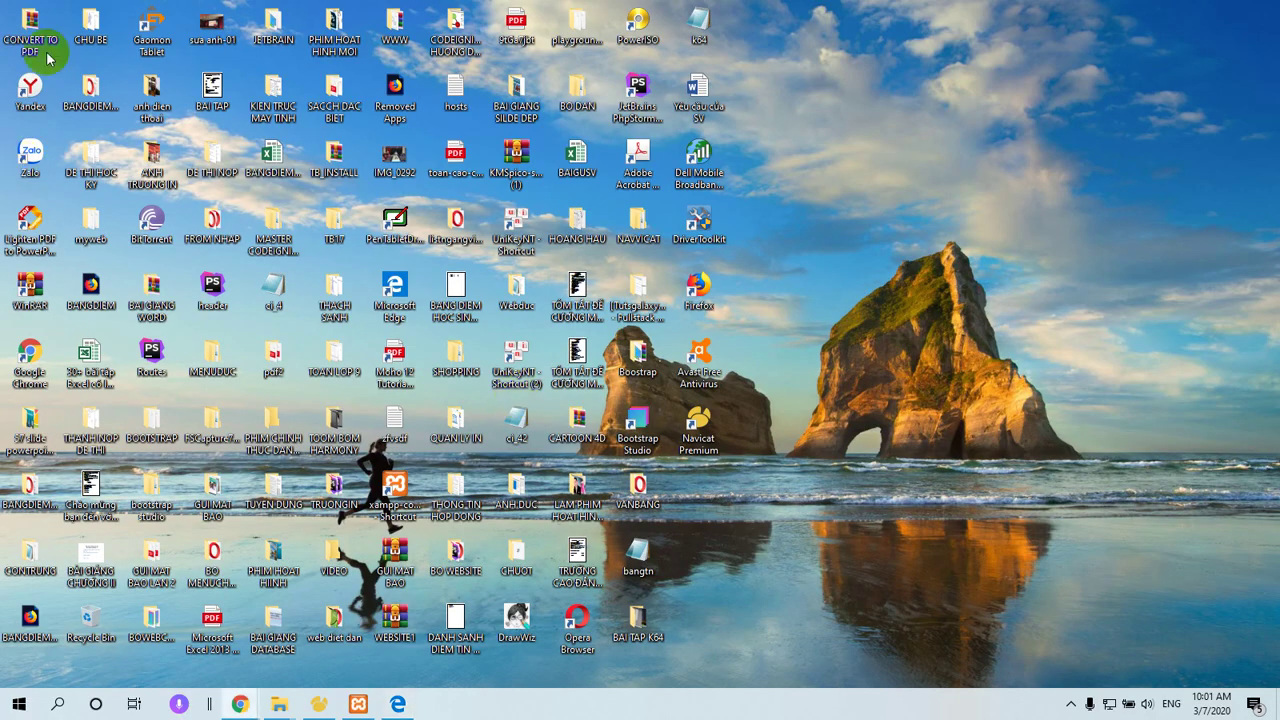
{"action": "mouse_move", "coordinate": [280, 700]}
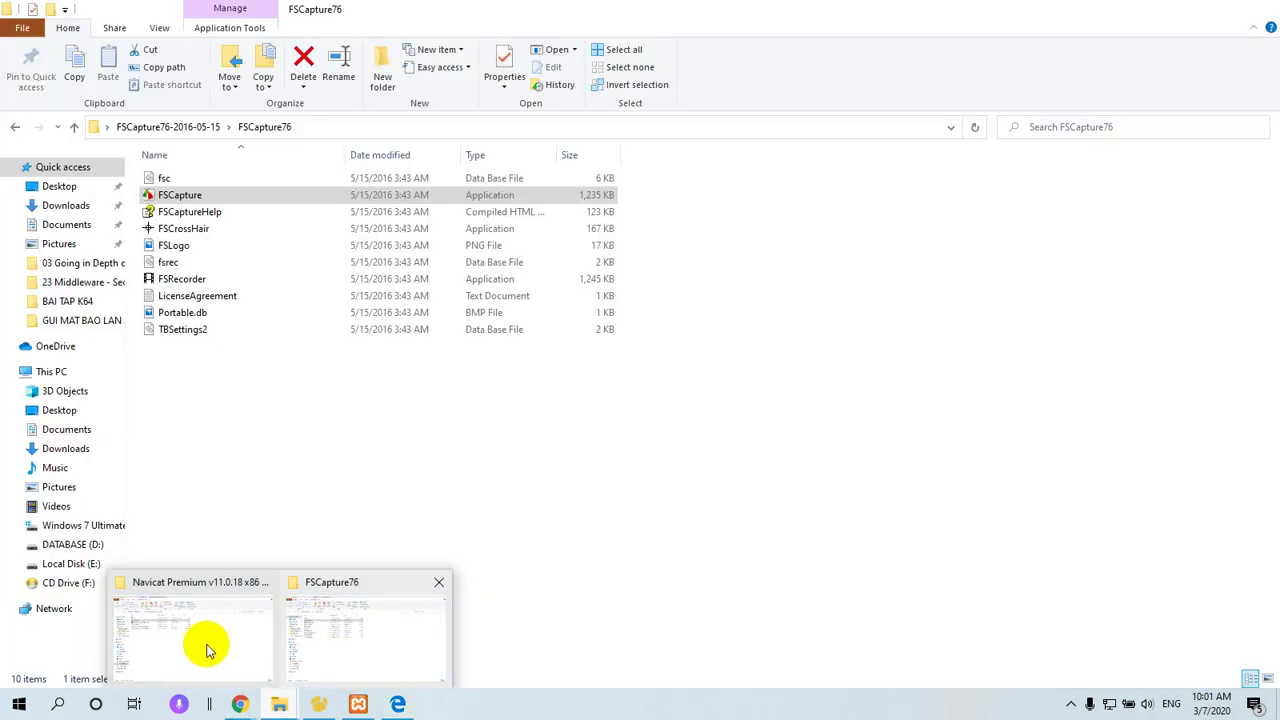
{"action": "left_click", "coordinate": [208, 650]}
{"action": "key", "text": "alt+Left"}
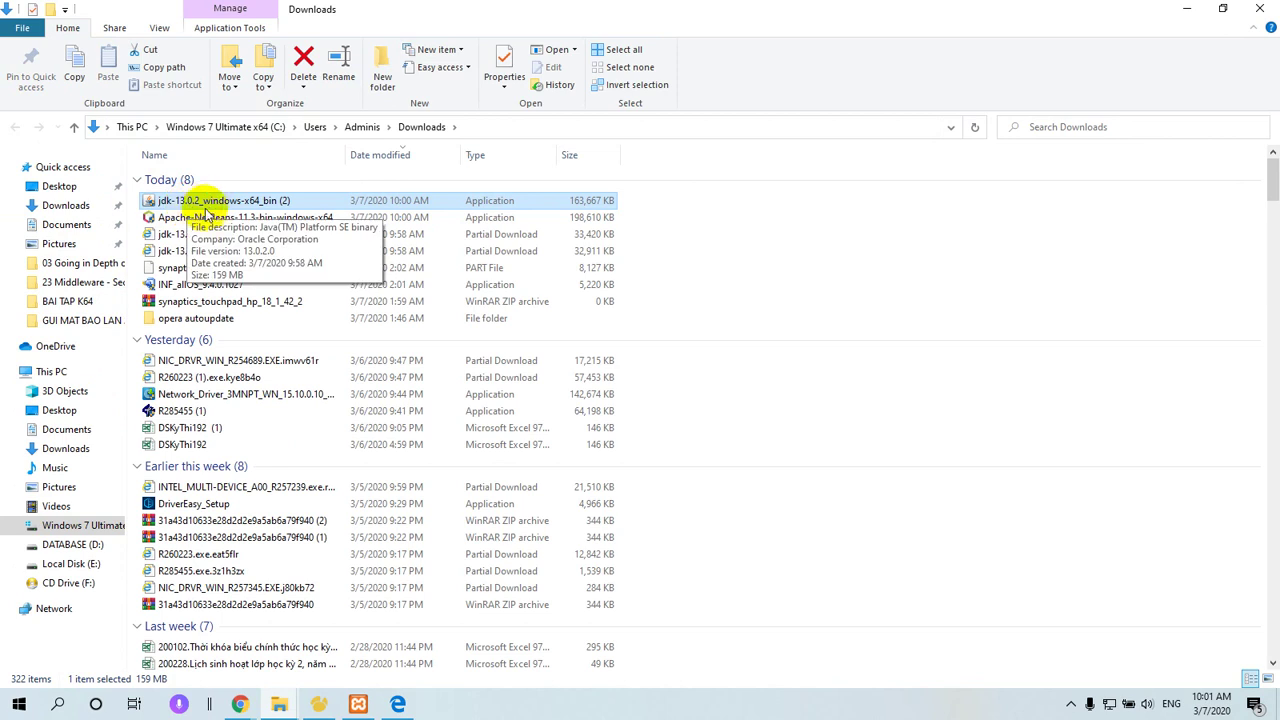
- Run the JDK 13.0.2 installer as administrator, agree to reinstall, and install to C:\Program Files\Java\jdk-13.0.2\
{"action": "right_click", "coordinate": [217, 205]}
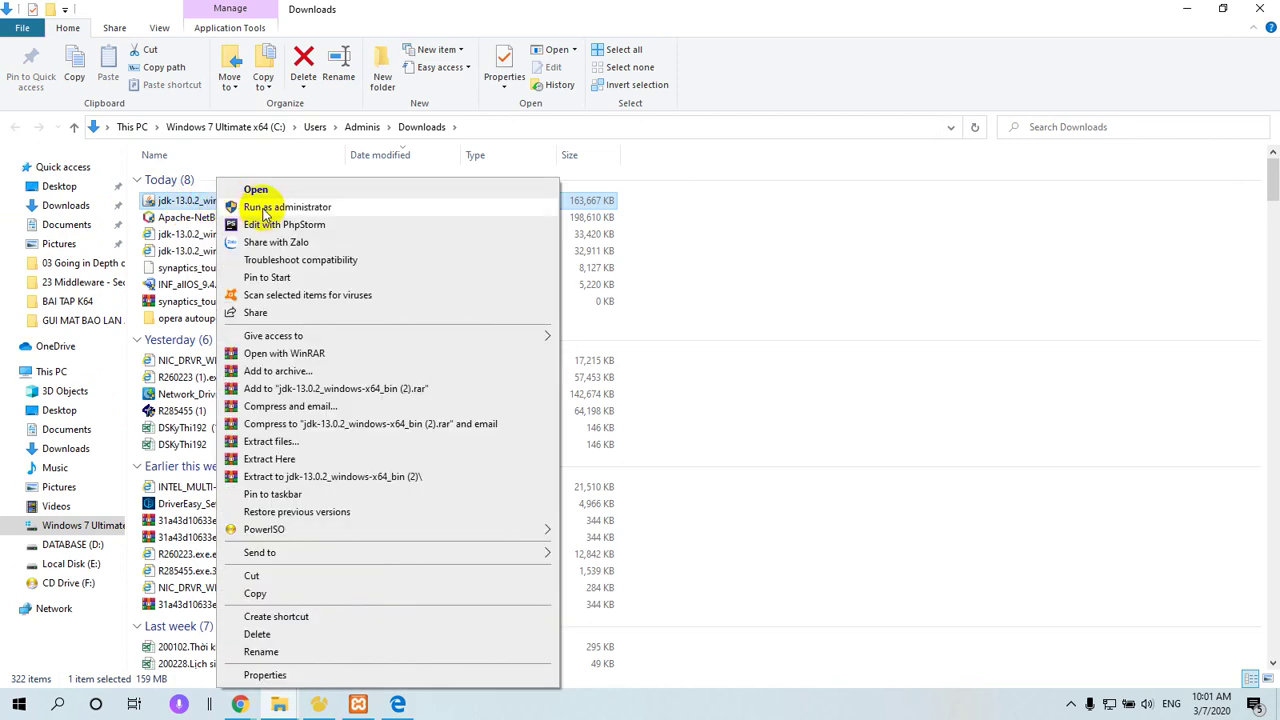
{"action": "left_click", "coordinate": [251, 206]}
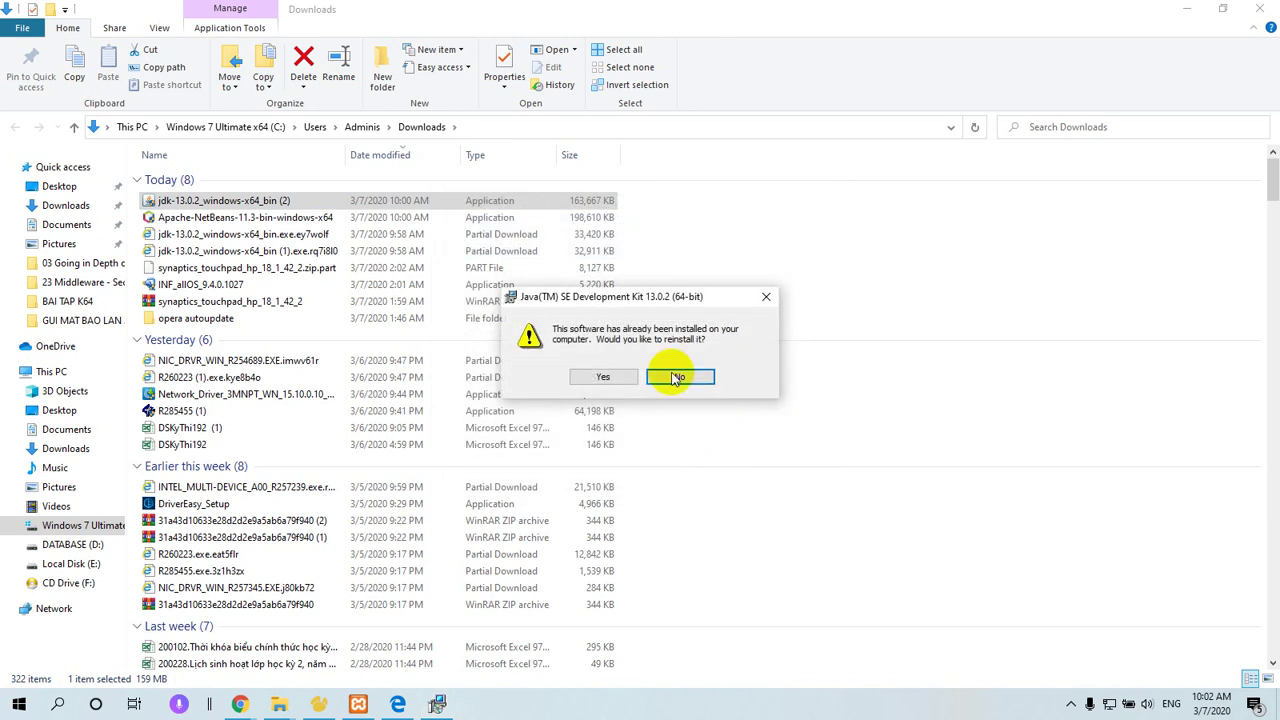
{"action": "left_click", "coordinate": [600, 377]}
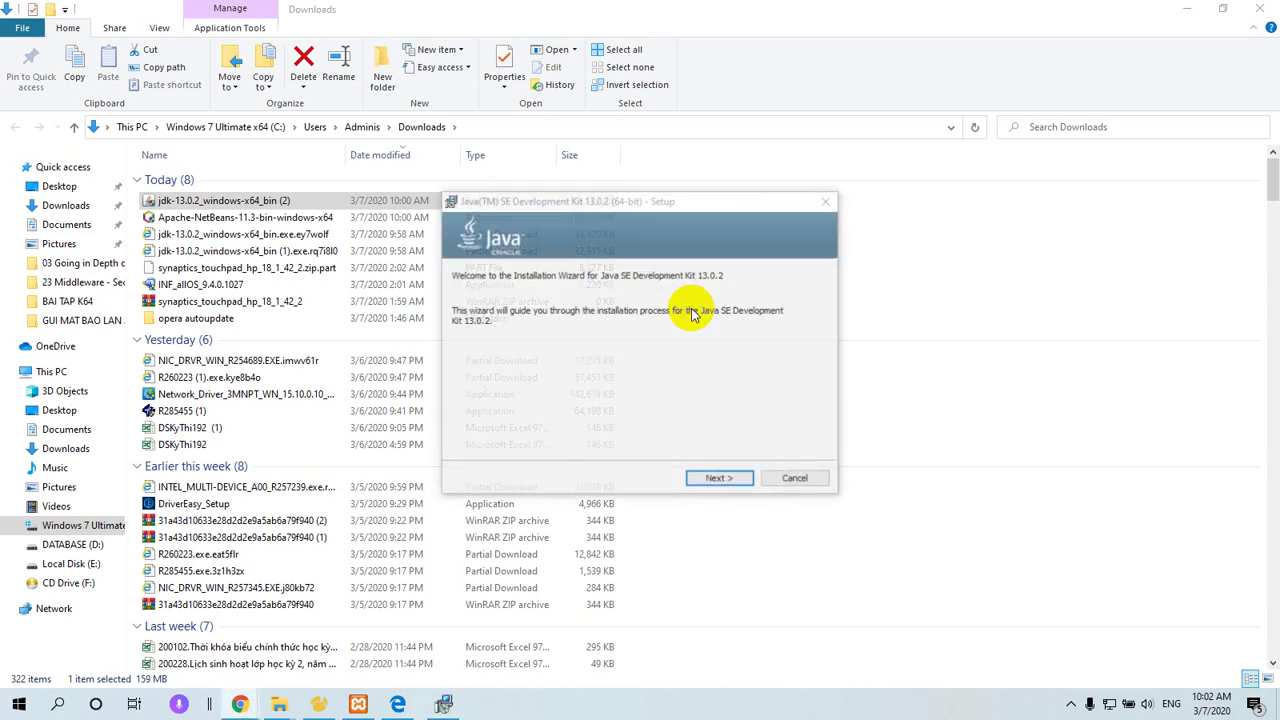
{"action": "left_click", "coordinate": [715, 479]}
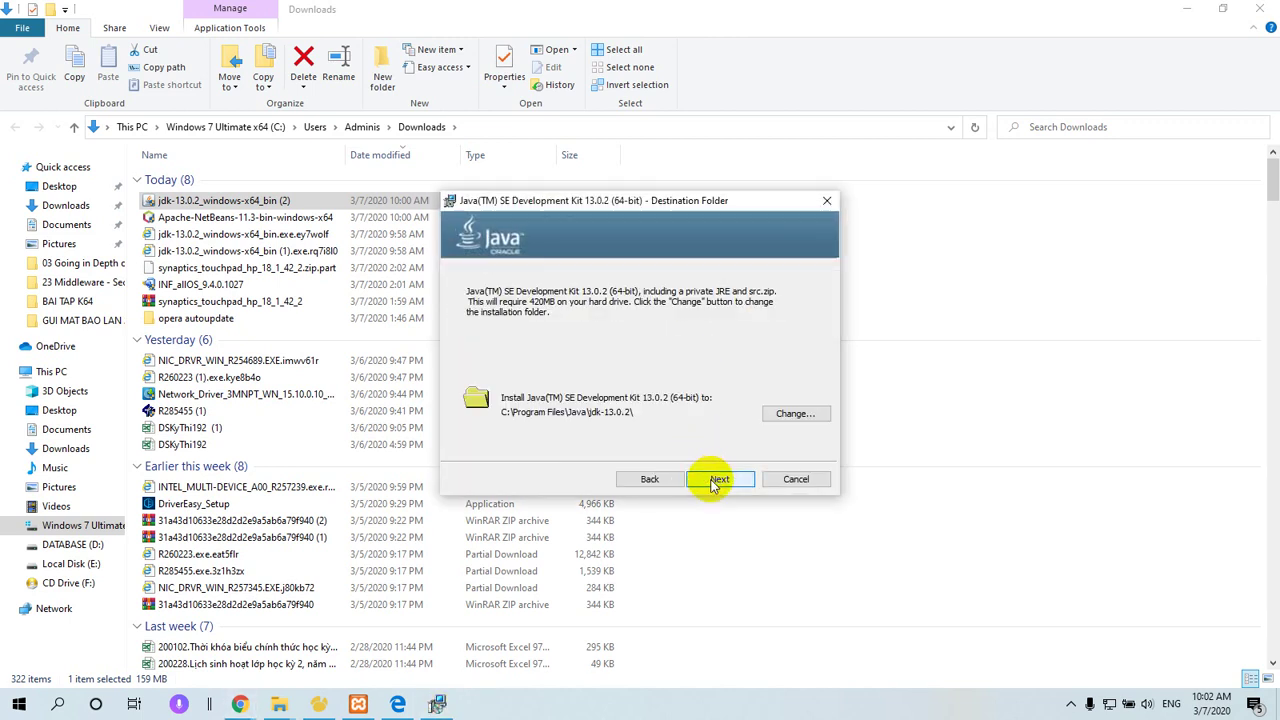
{"action": "left_click", "coordinate": [712, 480]}
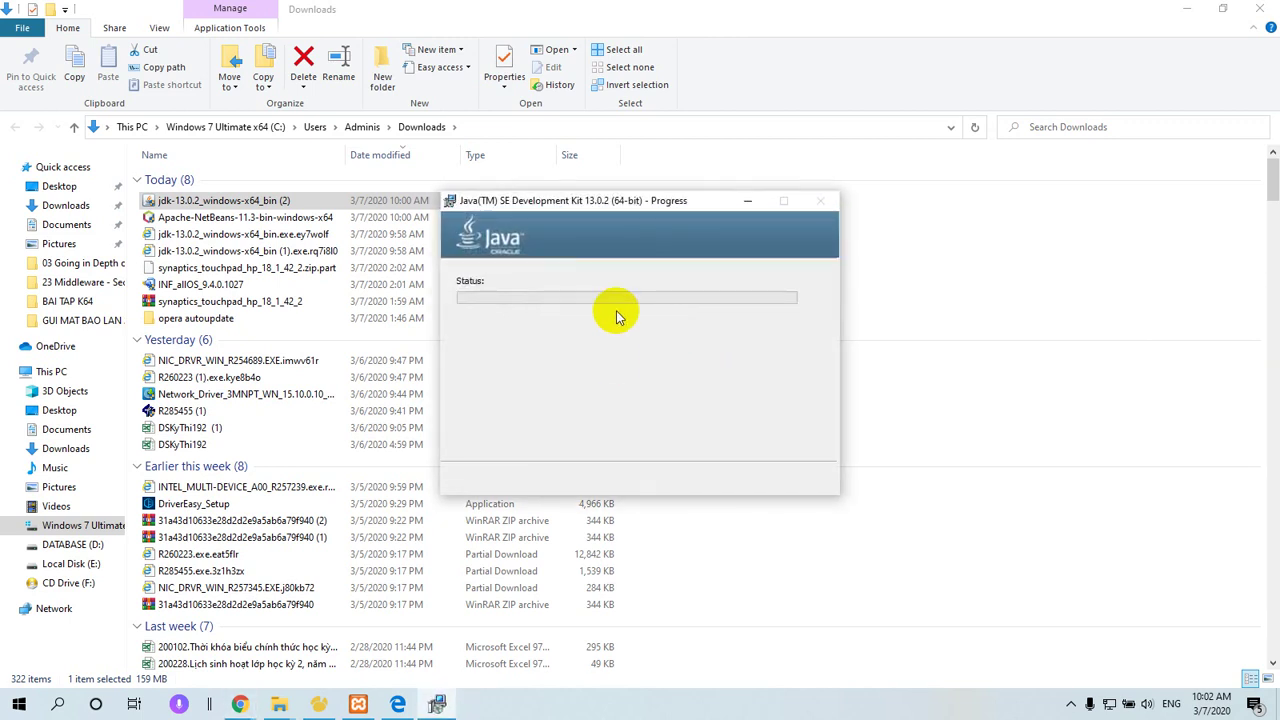
{"action": "left_click_drag", "start_coordinate": [616, 207], "coordinate": [865, 73]}
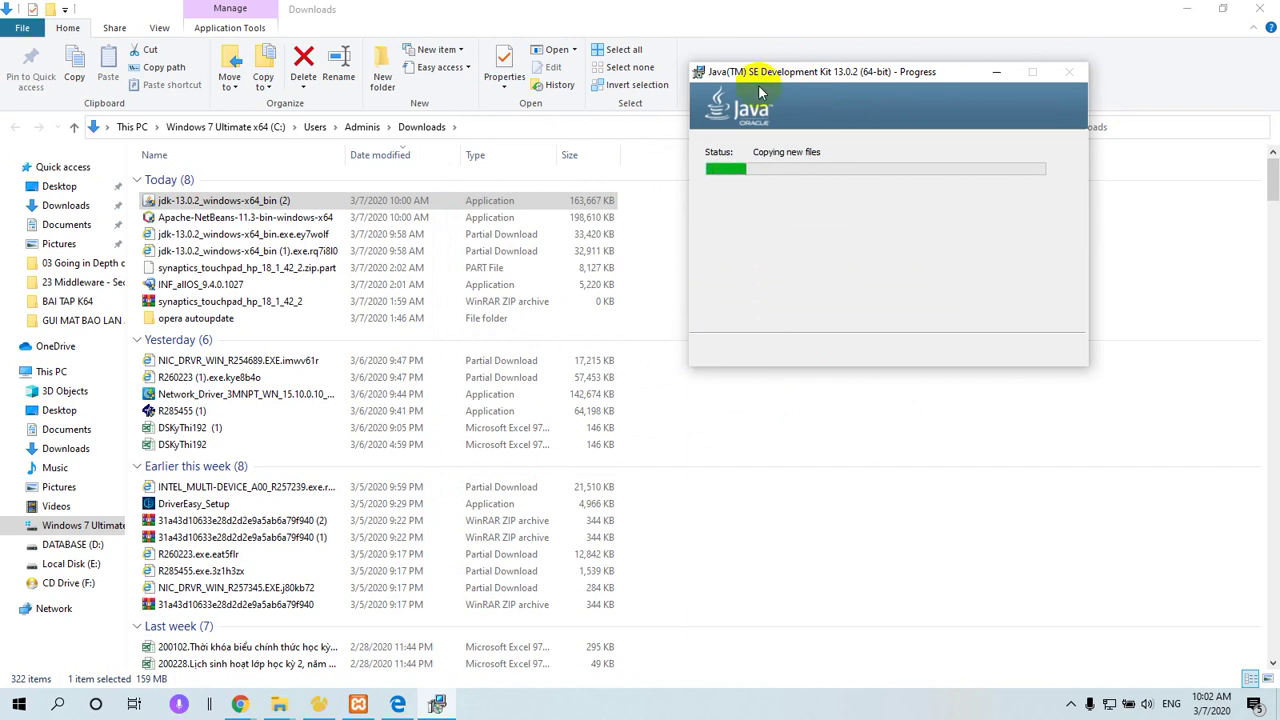
{"action": "left_click_drag", "start_coordinate": [776, 72], "coordinate": [753, 82]}
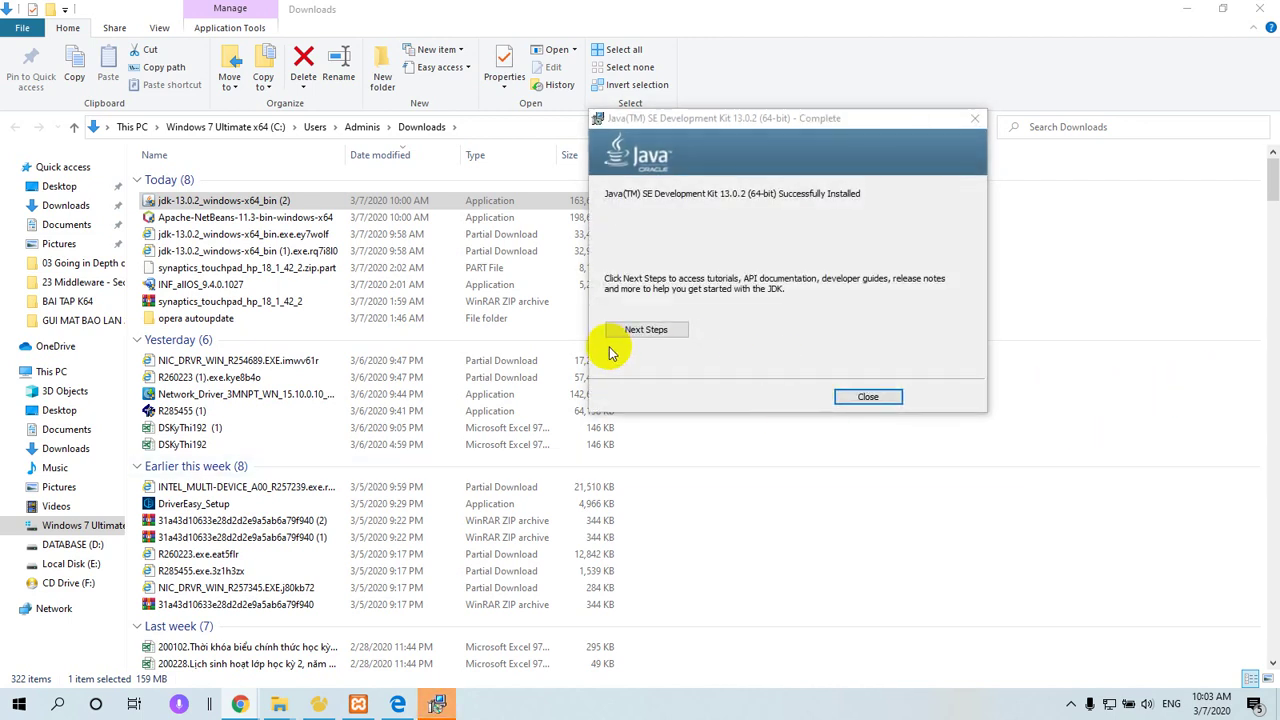
- Request the JDK's Next Steps resources and close the completed JDK setup wizard
{"action": "left_click", "coordinate": [640, 331]}
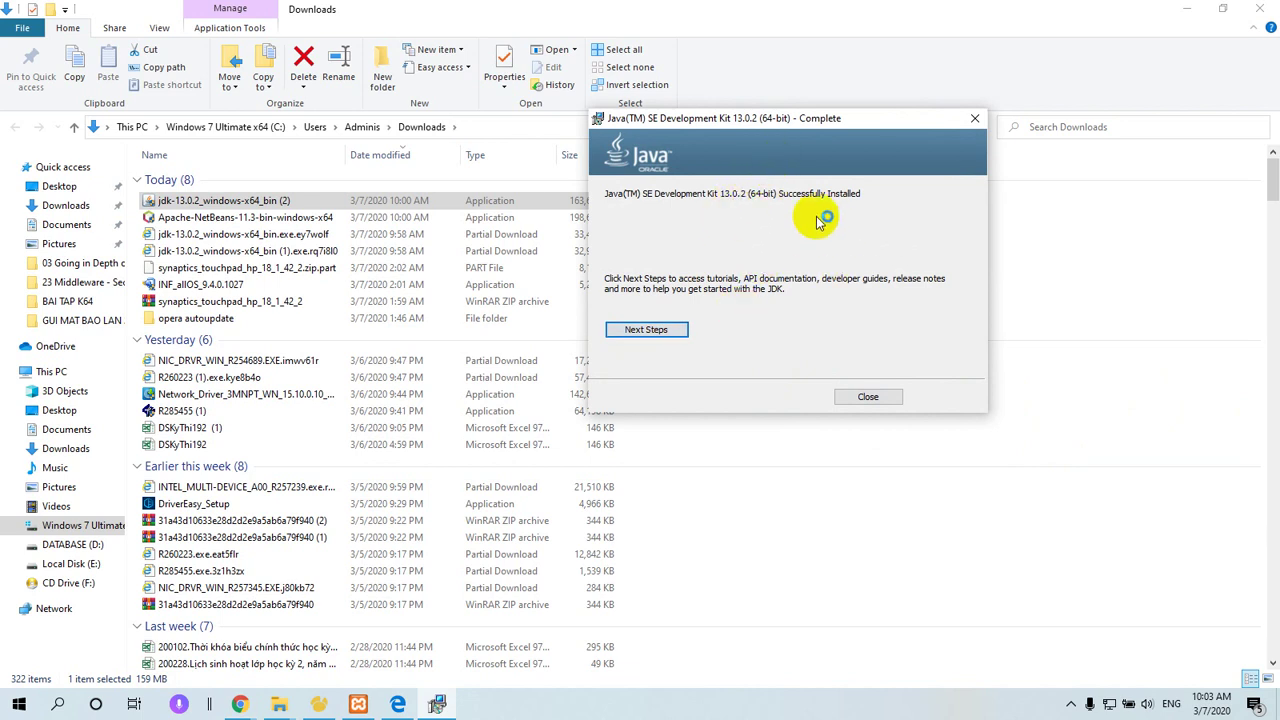
{"action": "left_click_drag", "start_coordinate": [714, 127], "coordinate": [638, 153]}
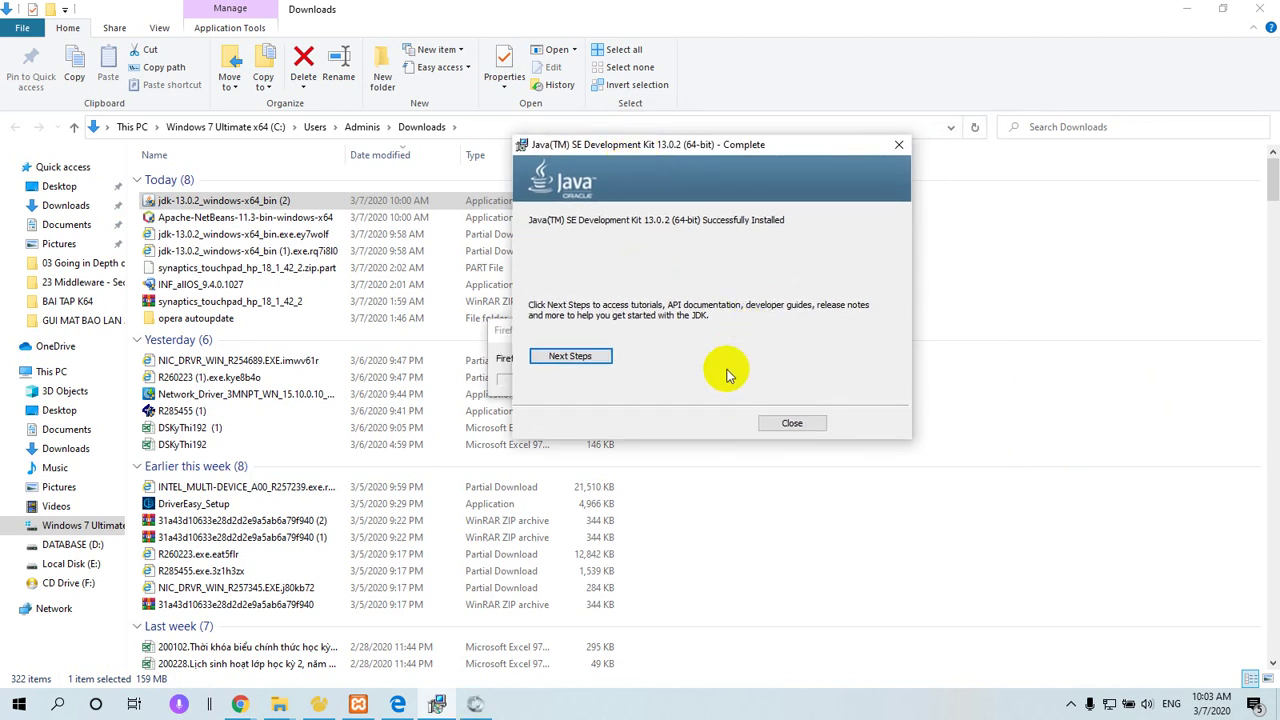
{"action": "left_click_drag", "start_coordinate": [716, 140], "coordinate": [899, 125]}
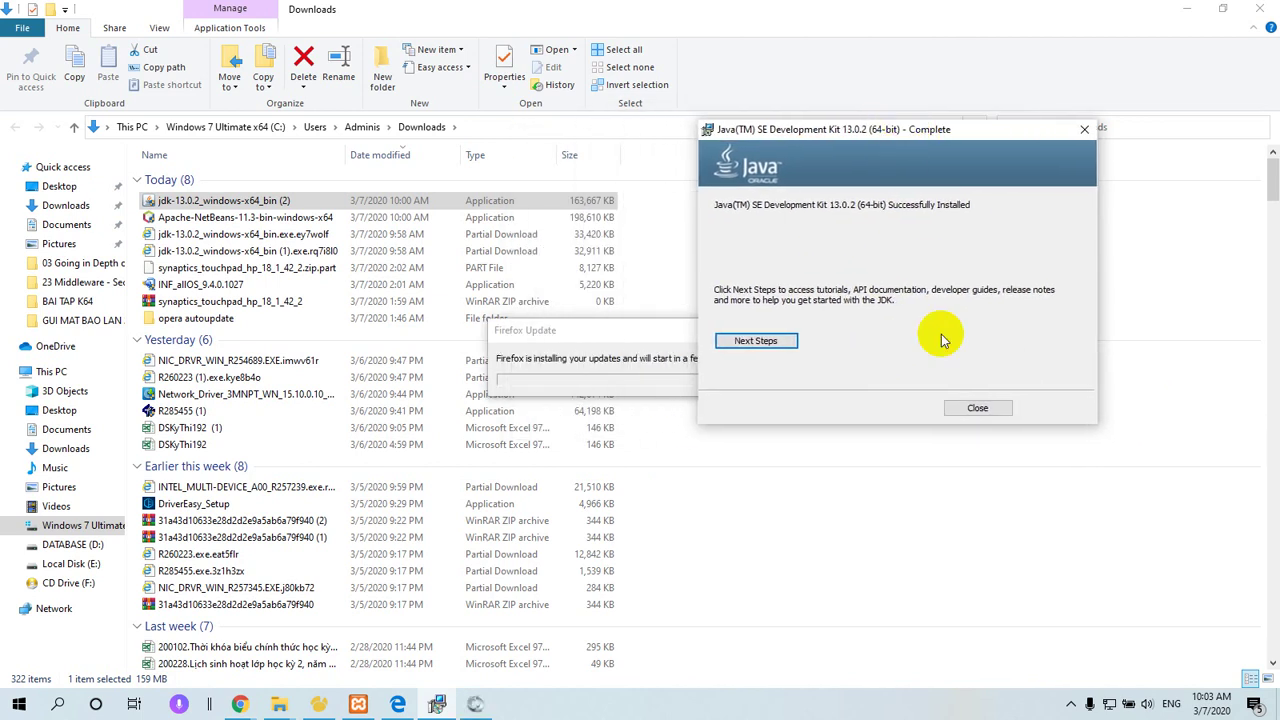
{"action": "left_click", "coordinate": [968, 410]}
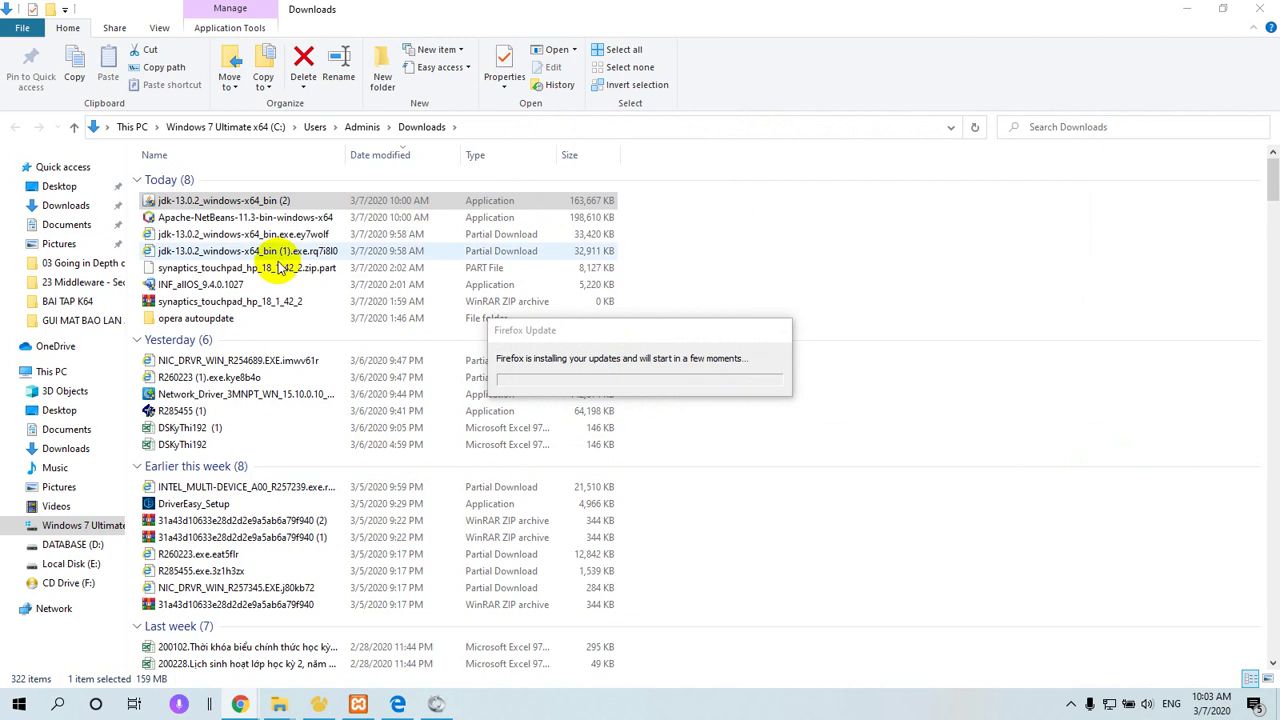
- Run the Apache-NetBeans-11.3-bin-windows-x64 installer as administrator, allow it to start, and minimize the Downloads window
{"action": "right_click", "coordinate": [219, 222]}
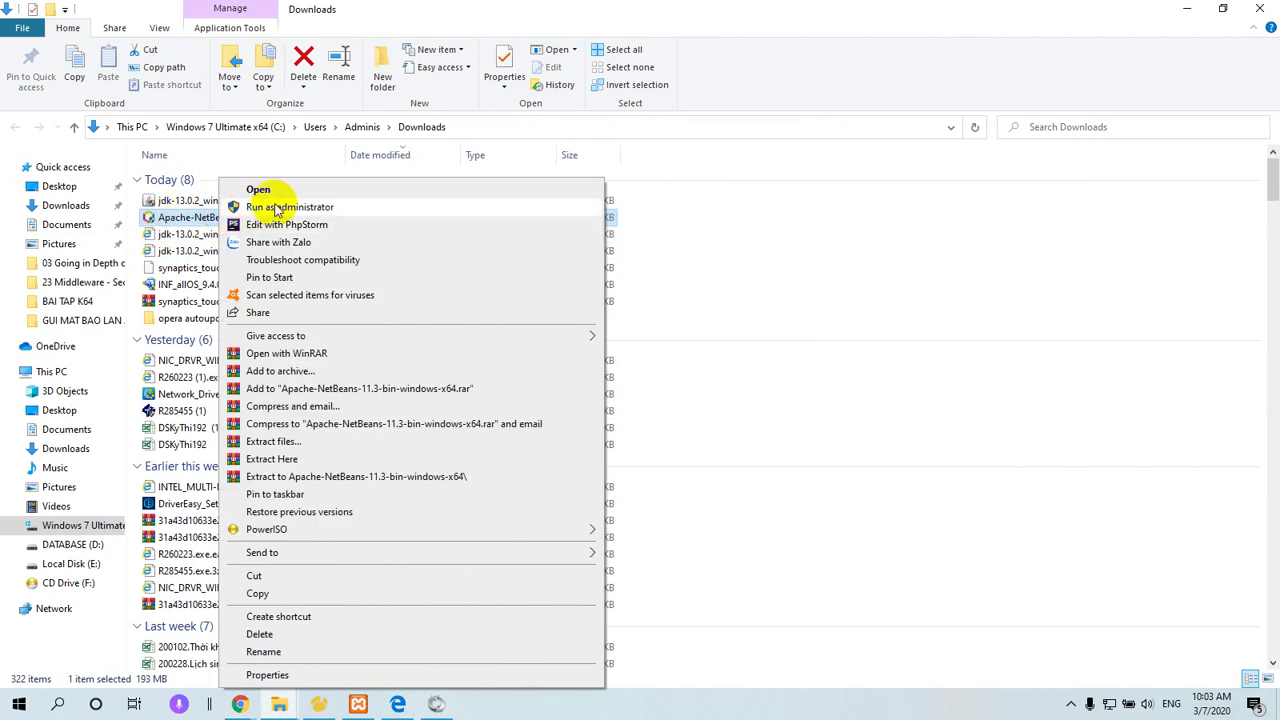
{"action": "left_click", "coordinate": [282, 208]}
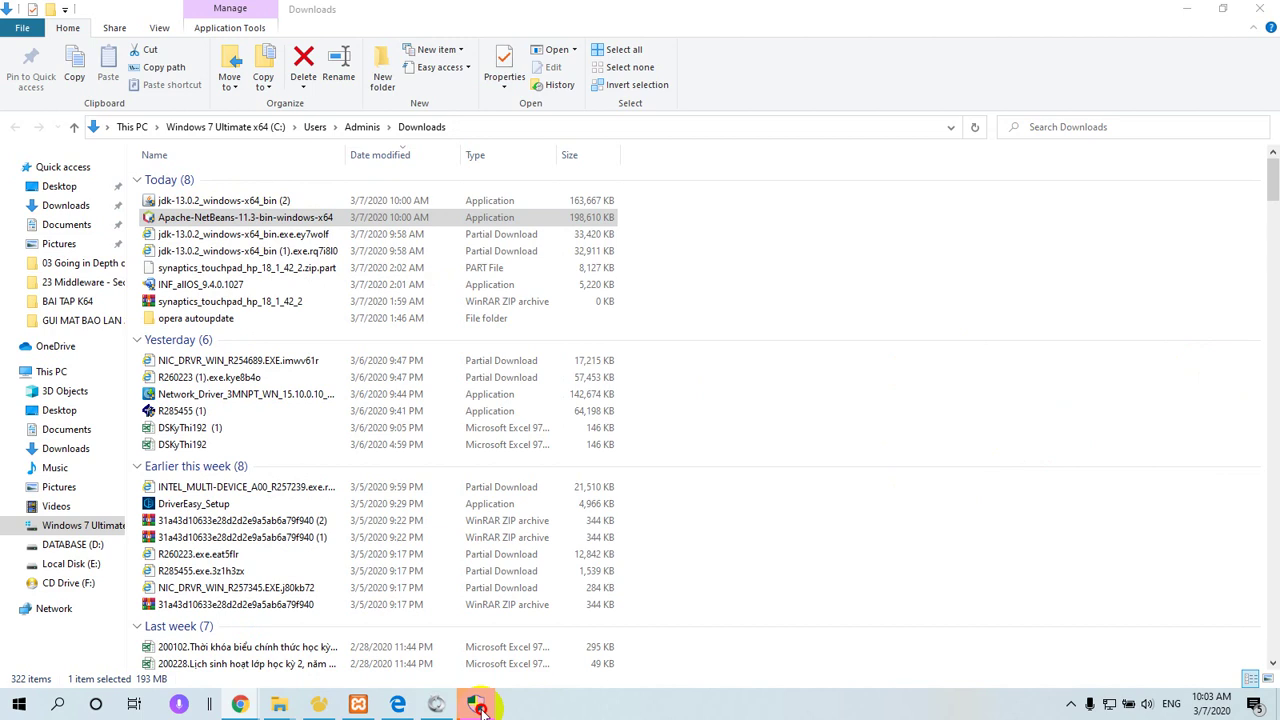
{"action": "left_click", "coordinate": [477, 705]}
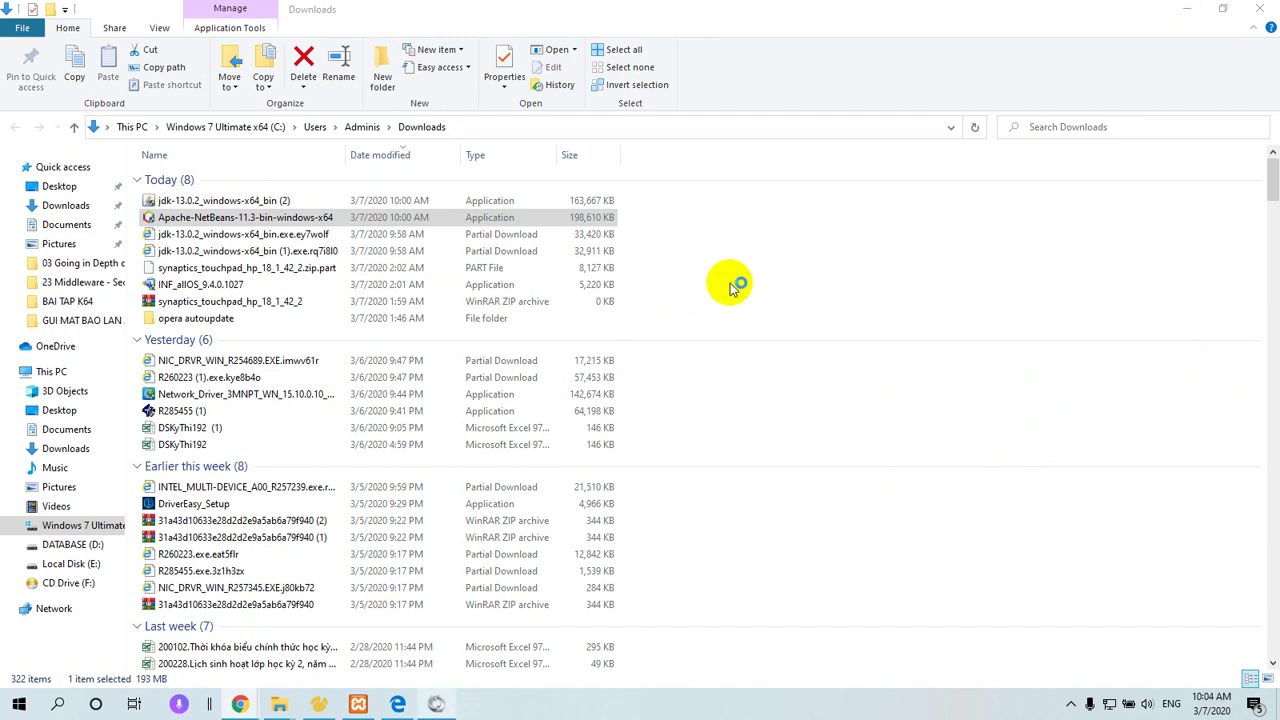
{"action": "left_click", "coordinate": [1186, 9]}
- Dismiss the Configuration Error message and close the blank Firefox window
{"action": "left_click", "coordinate": [914, 545]}
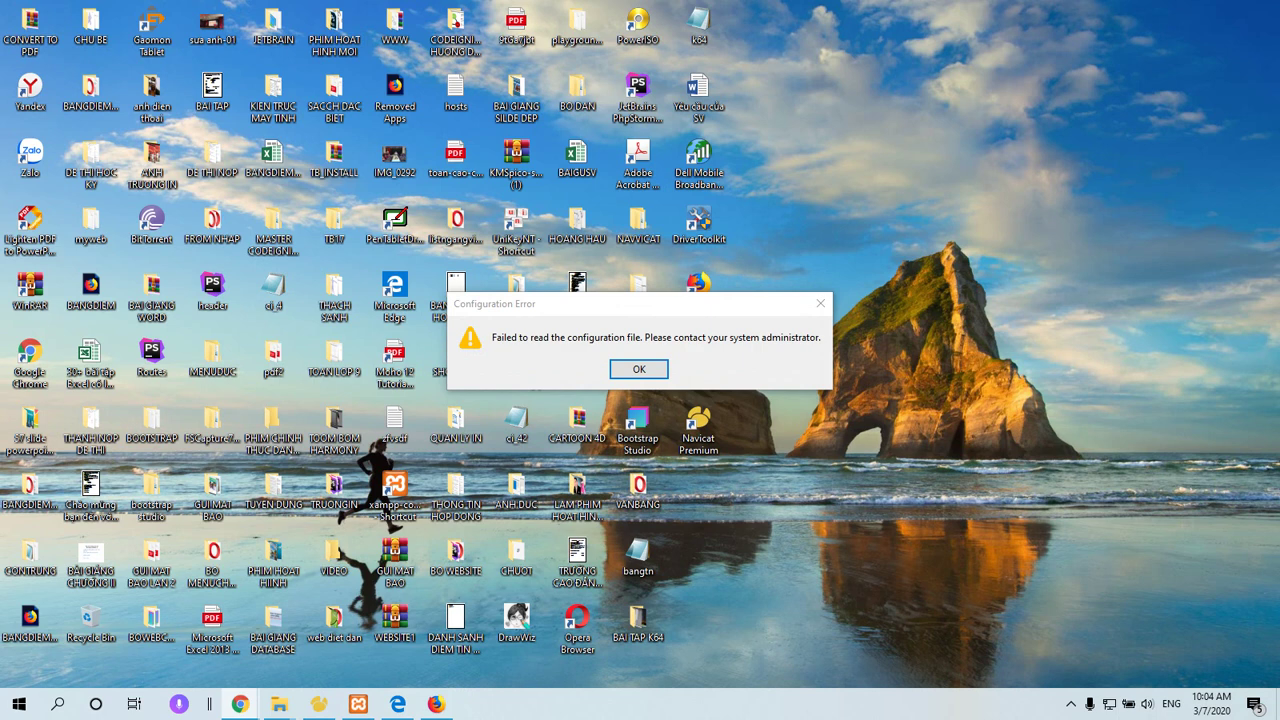
{"action": "left_click", "coordinate": [640, 369]}
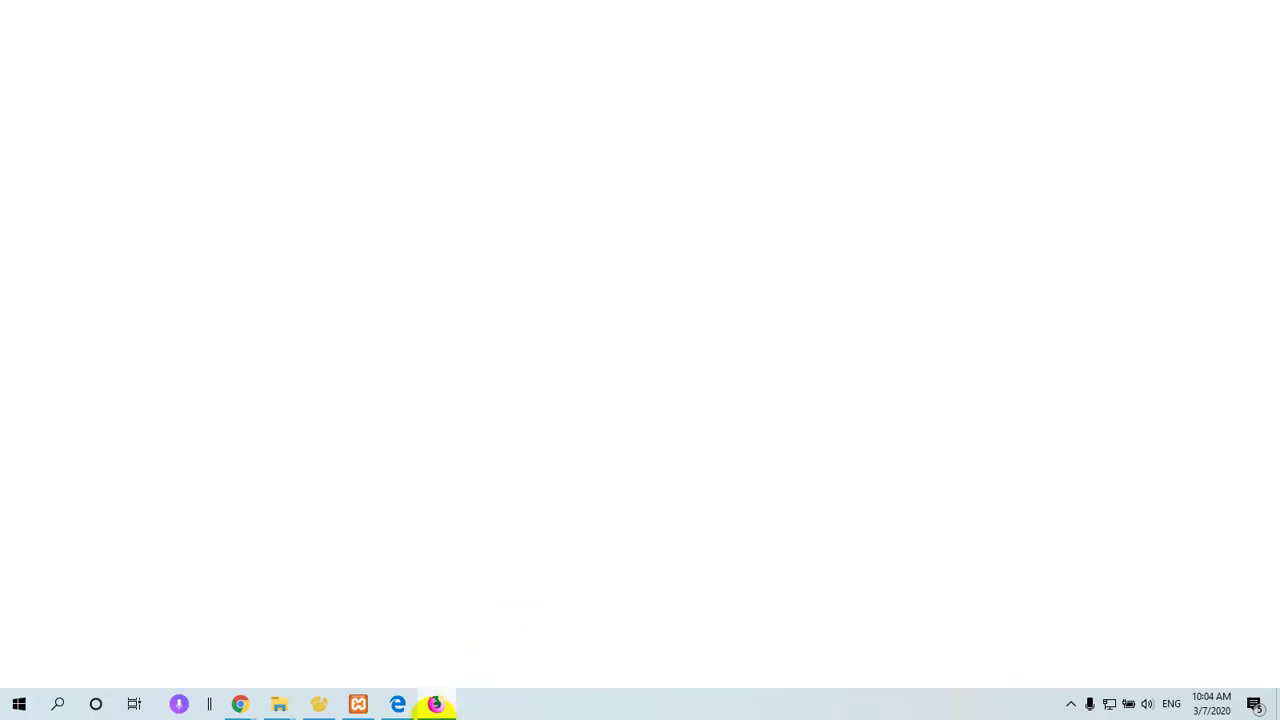
{"action": "left_click", "coordinate": [432, 705]}
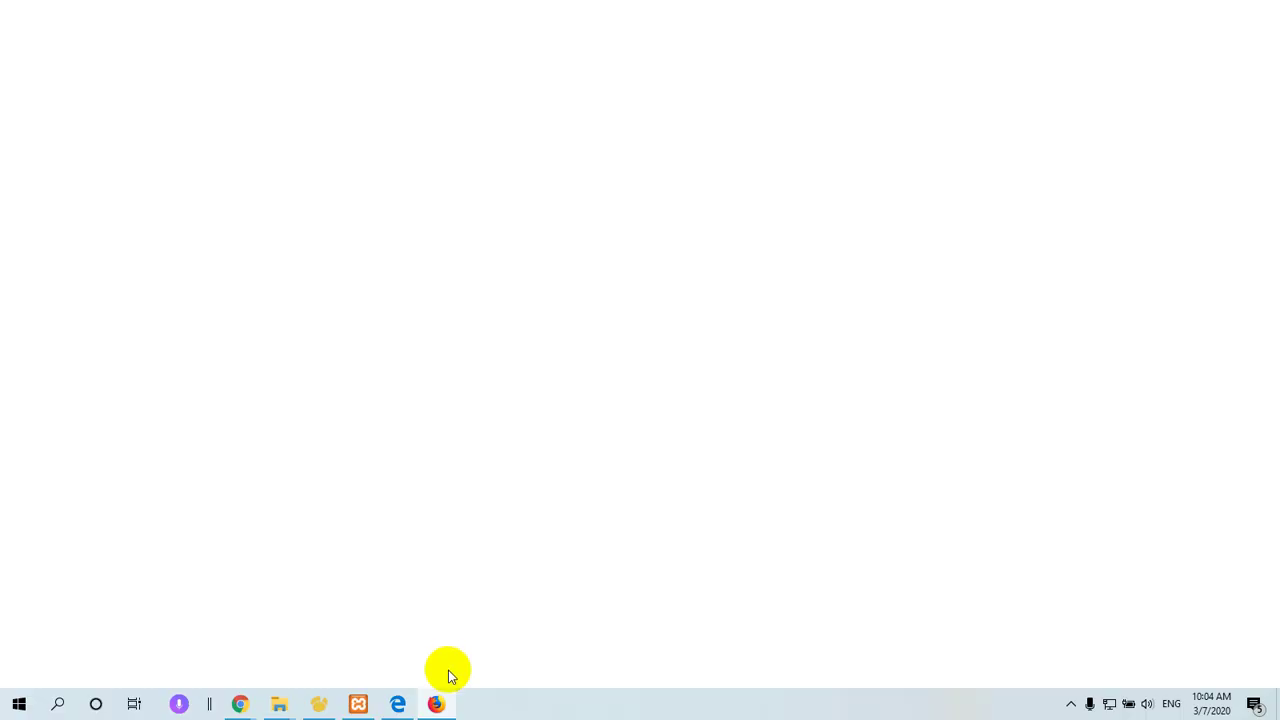
{"action": "left_click", "coordinate": [1261, 13]}
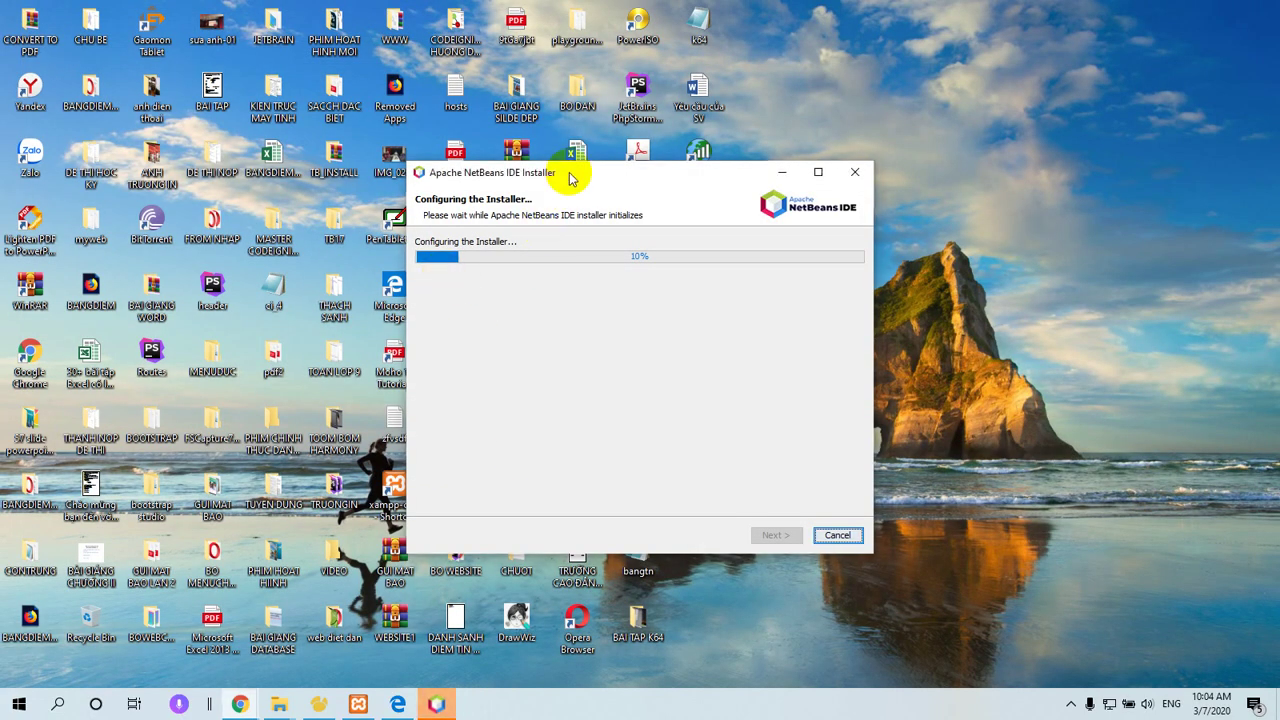
- Accept the NetBeans license and install to C:\Program Files\NetBeans-11.3 with JDK C:\Program Files\Java\jdk-13.0.2 and Check for Updates enabled
{"action": "left_click_drag", "start_coordinate": [550, 180], "coordinate": [522, 164]}
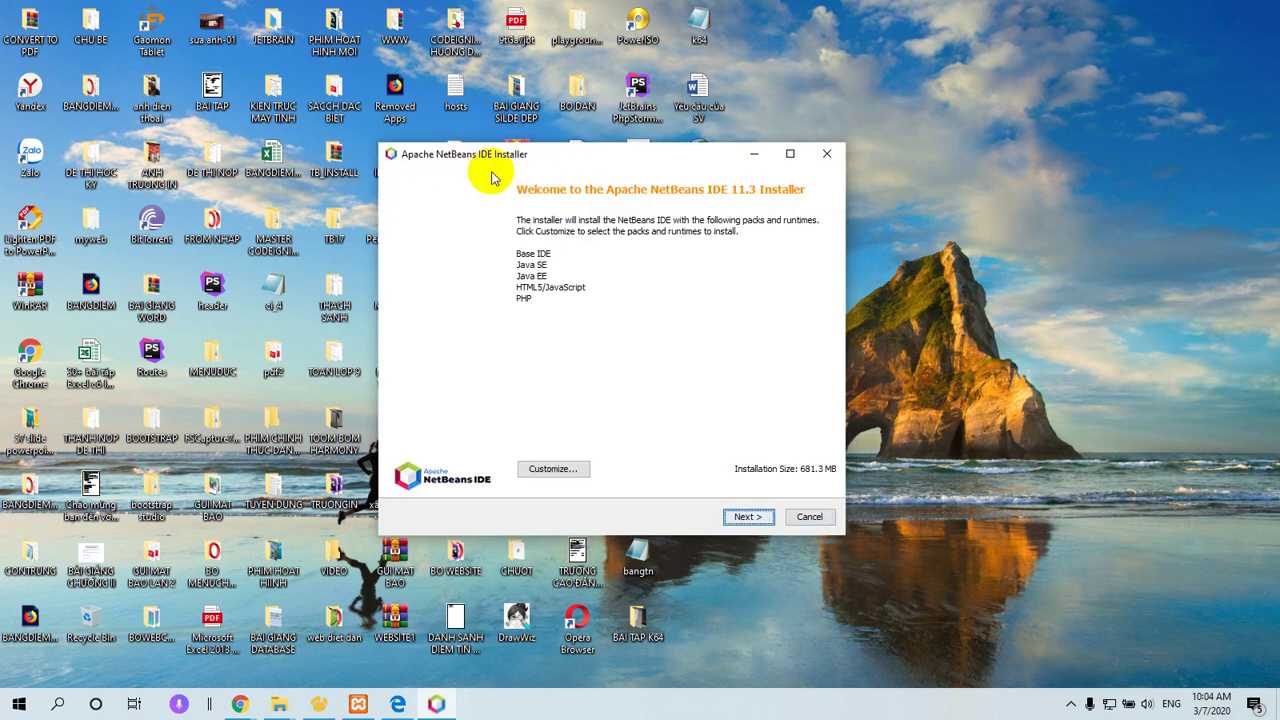
{"action": "left_click", "coordinate": [743, 518]}
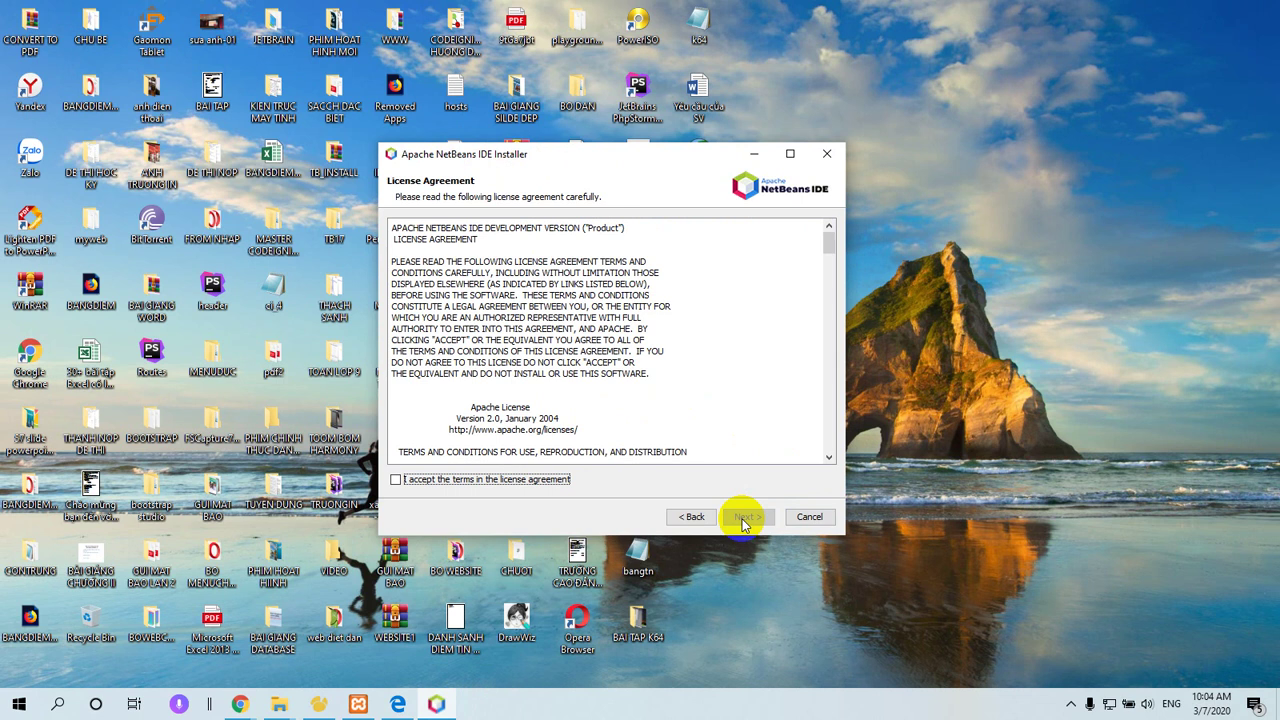
{"action": "left_click", "coordinate": [396, 481]}
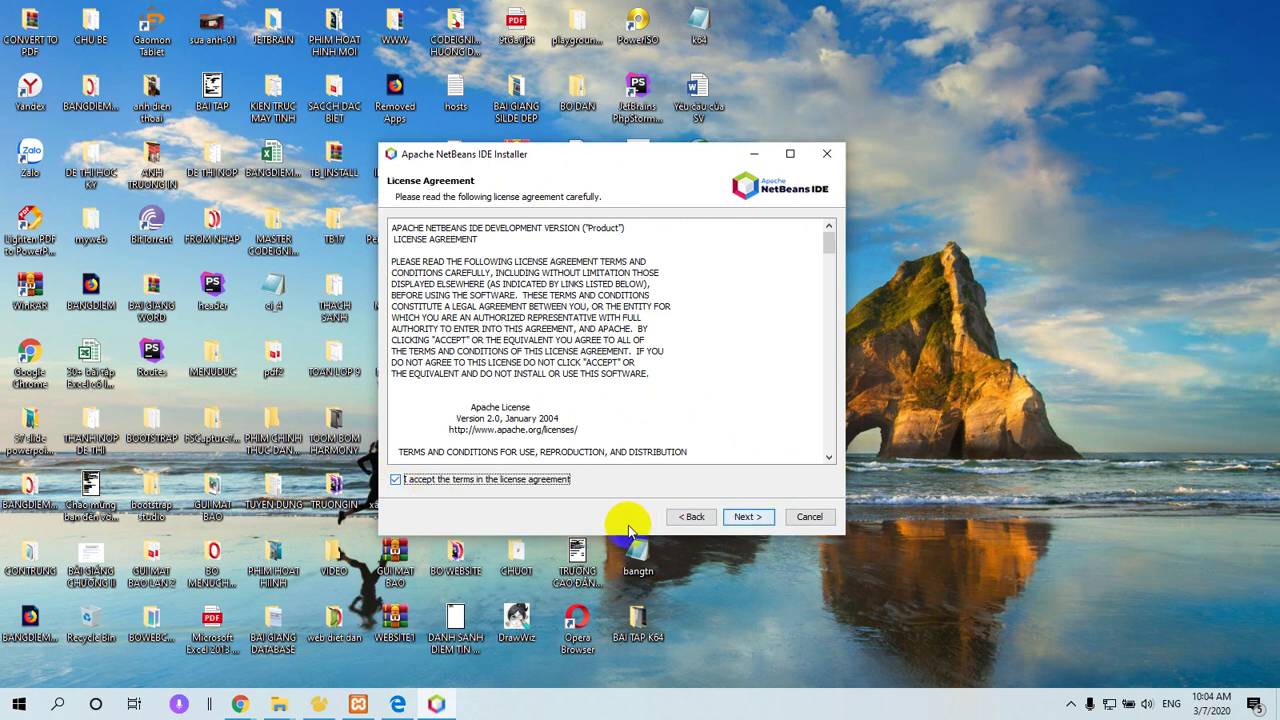
{"action": "left_click_drag", "start_coordinate": [827, 250], "coordinate": [828, 434]}
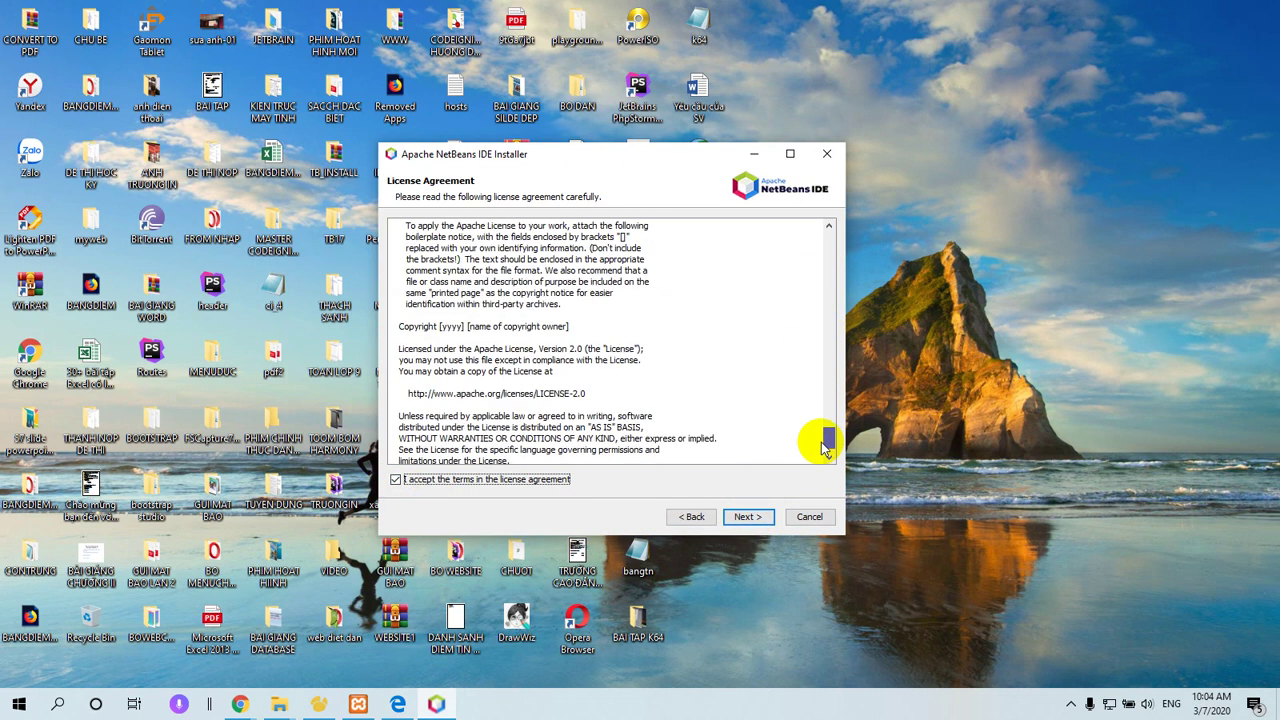
{"action": "left_click", "coordinate": [750, 518]}
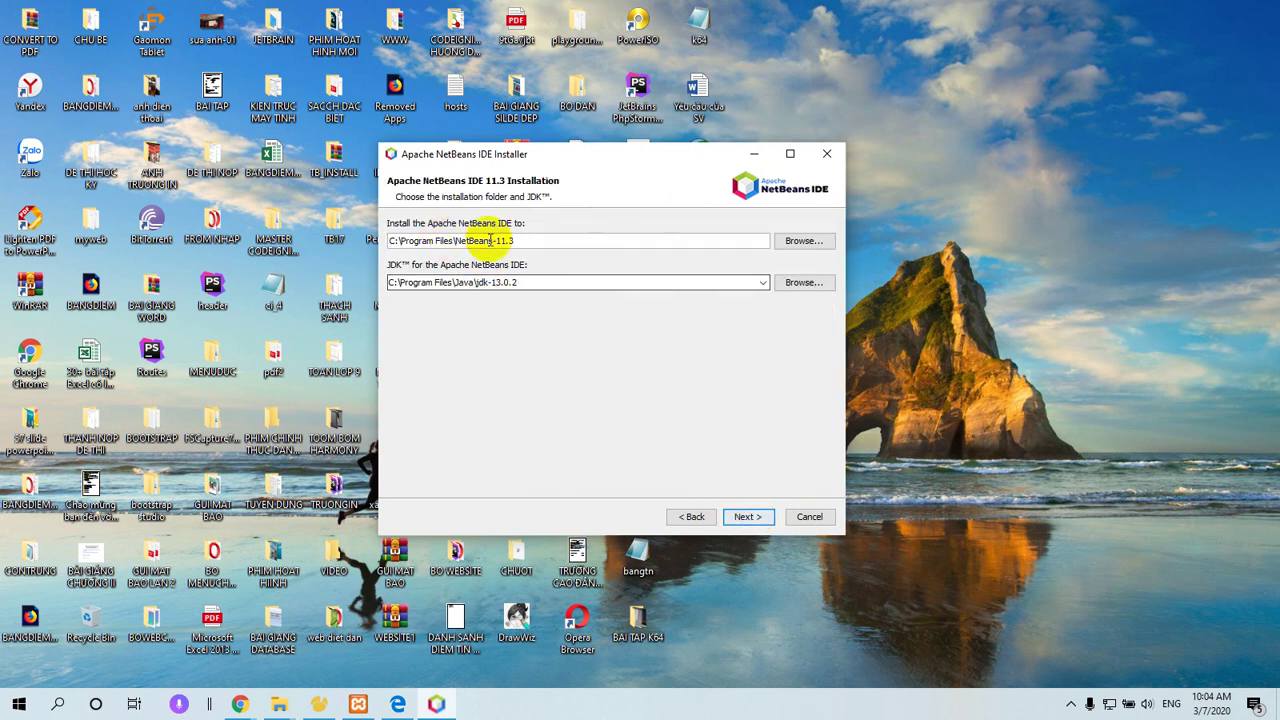
{"action": "left_click", "coordinate": [745, 518]}
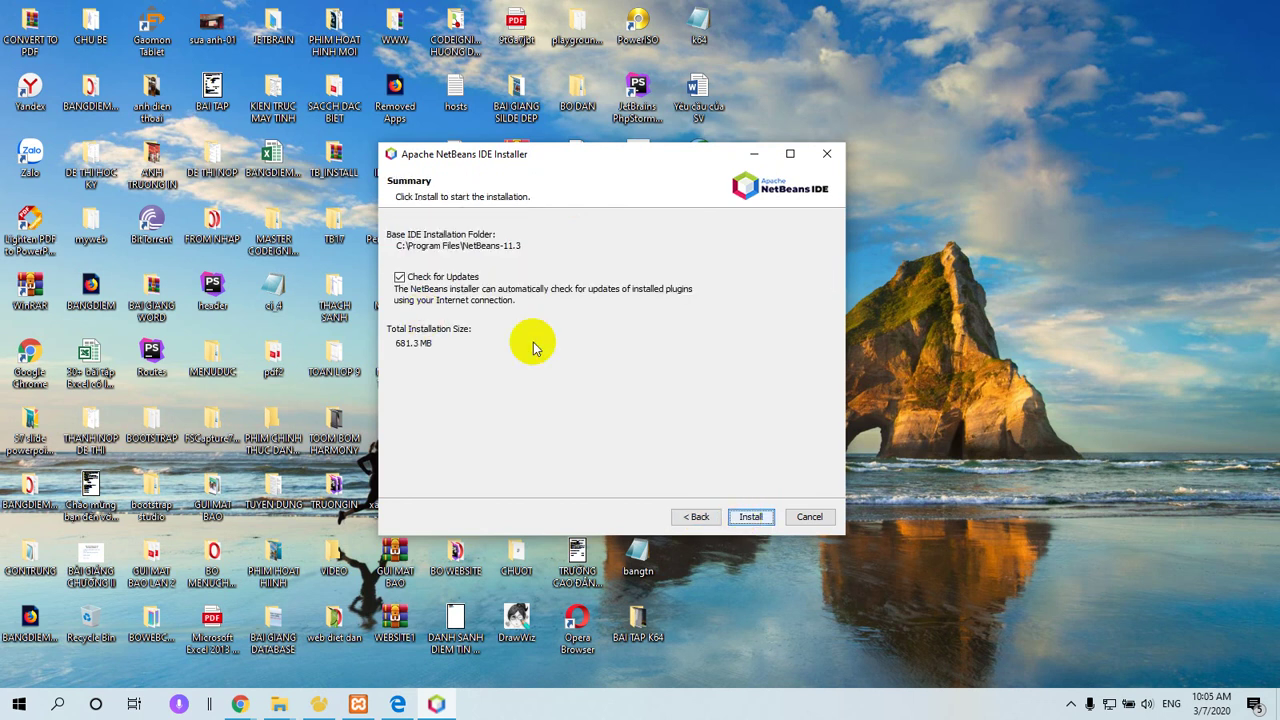
{"action": "left_click", "coordinate": [748, 515]}
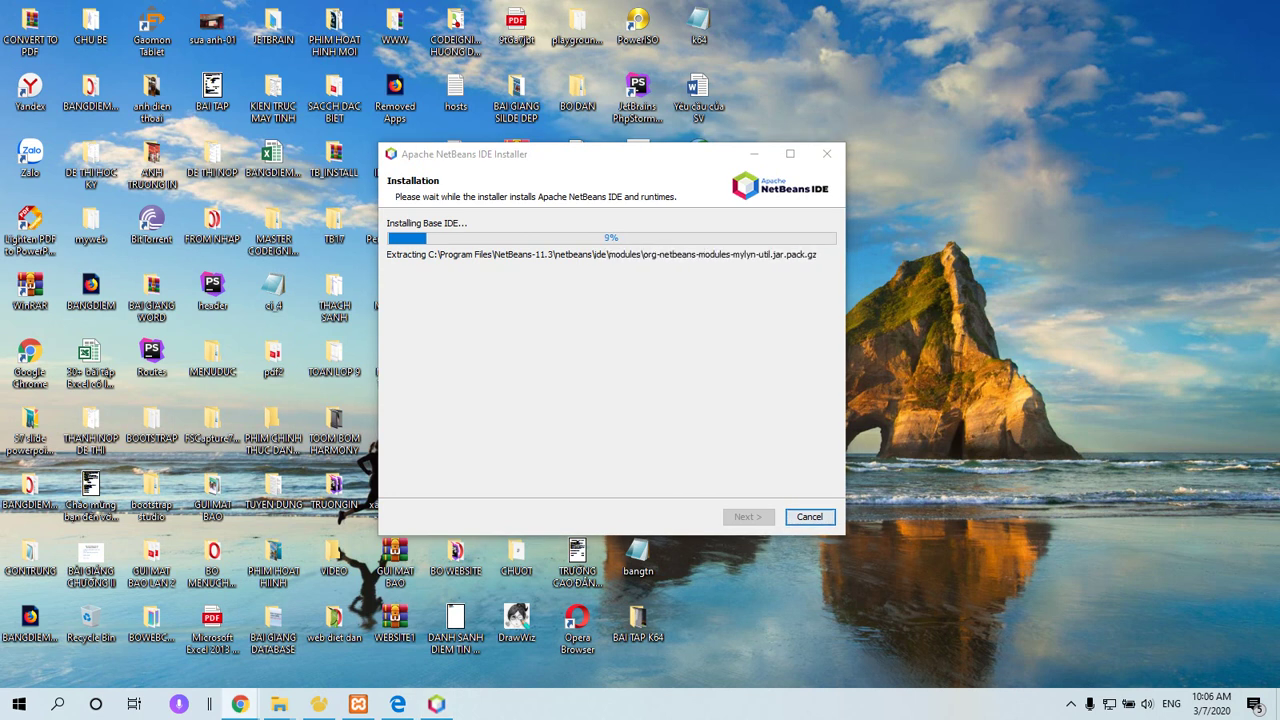
{"action": "left_click", "coordinate": [1053, 445]}
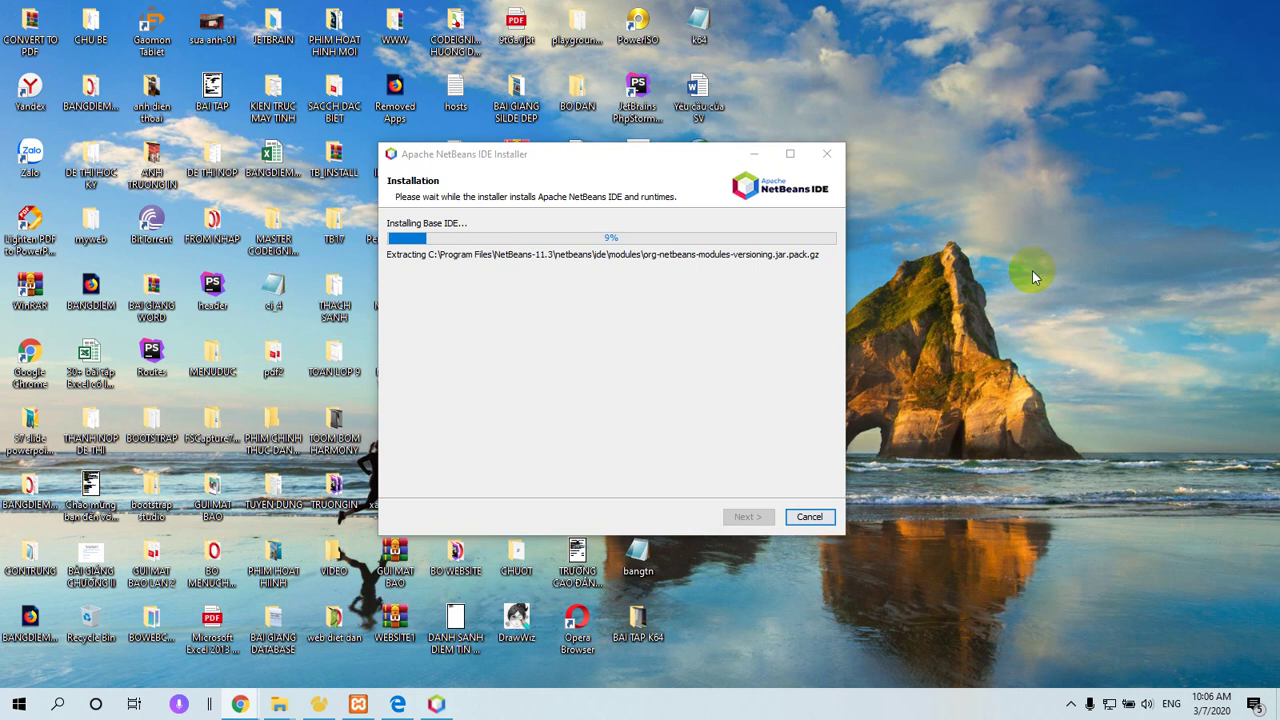
{"action": "left_click_drag", "start_coordinate": [676, 158], "coordinate": [1043, 120]}
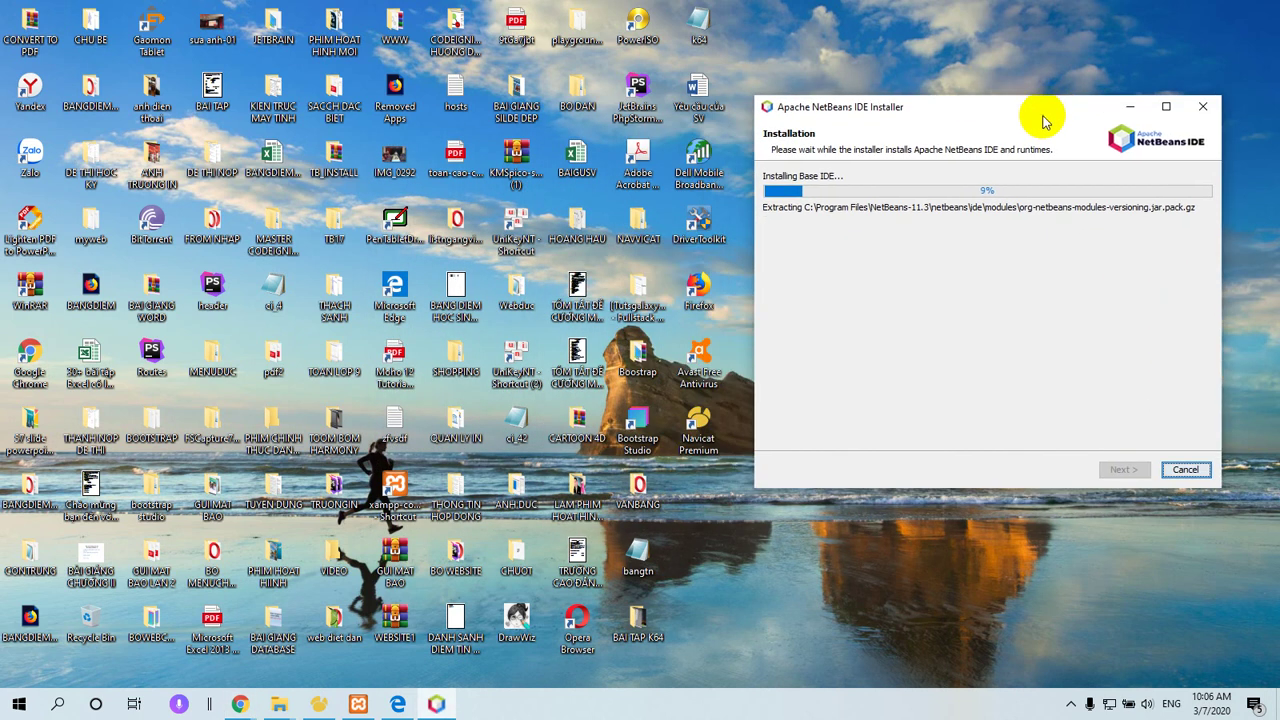
{"action": "left_click_drag", "start_coordinate": [887, 119], "coordinate": [490, 184]}
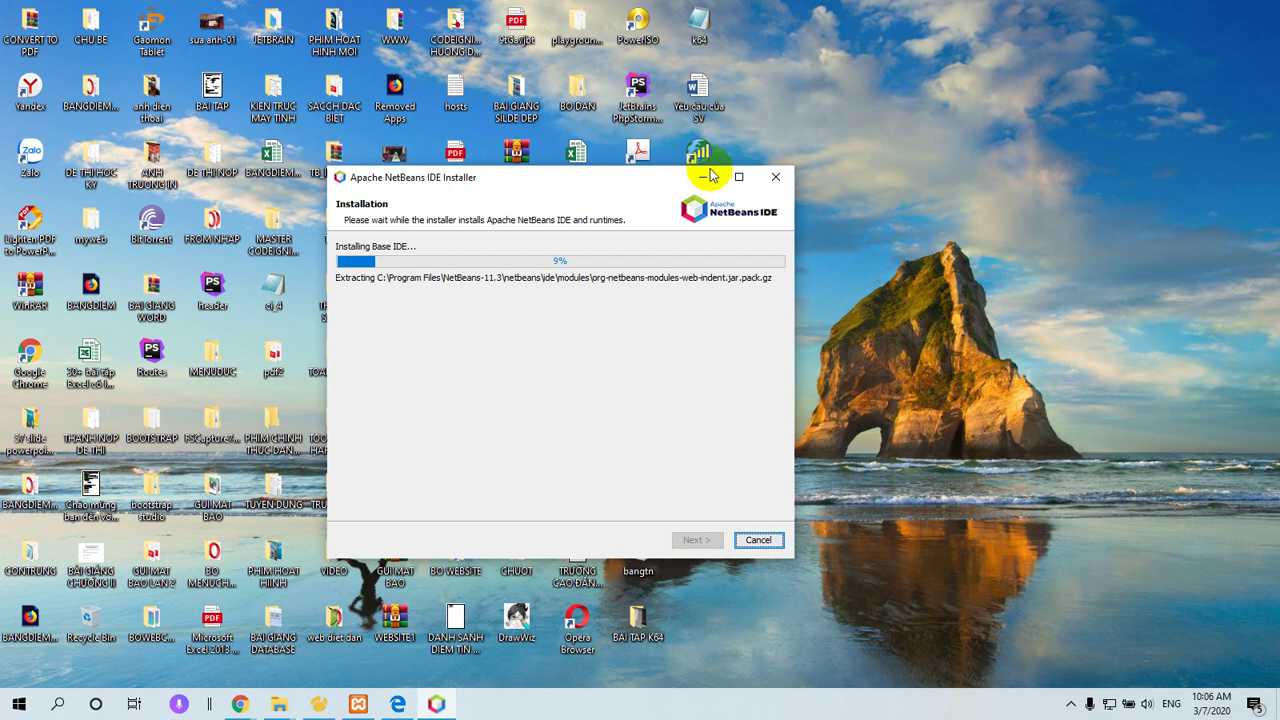
{"action": "left_click_drag", "start_coordinate": [700, 176], "coordinate": [849, 162]}
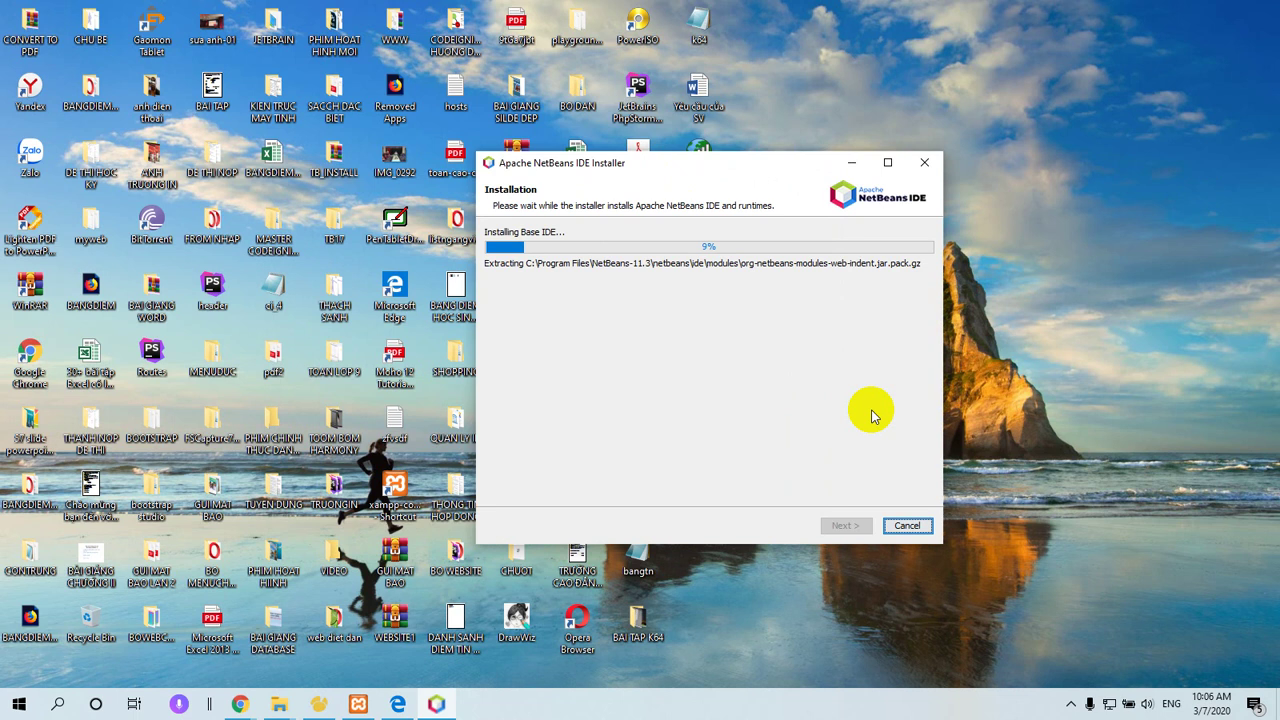
{"action": "left_click_drag", "start_coordinate": [849, 162], "coordinate": [841, 182]}
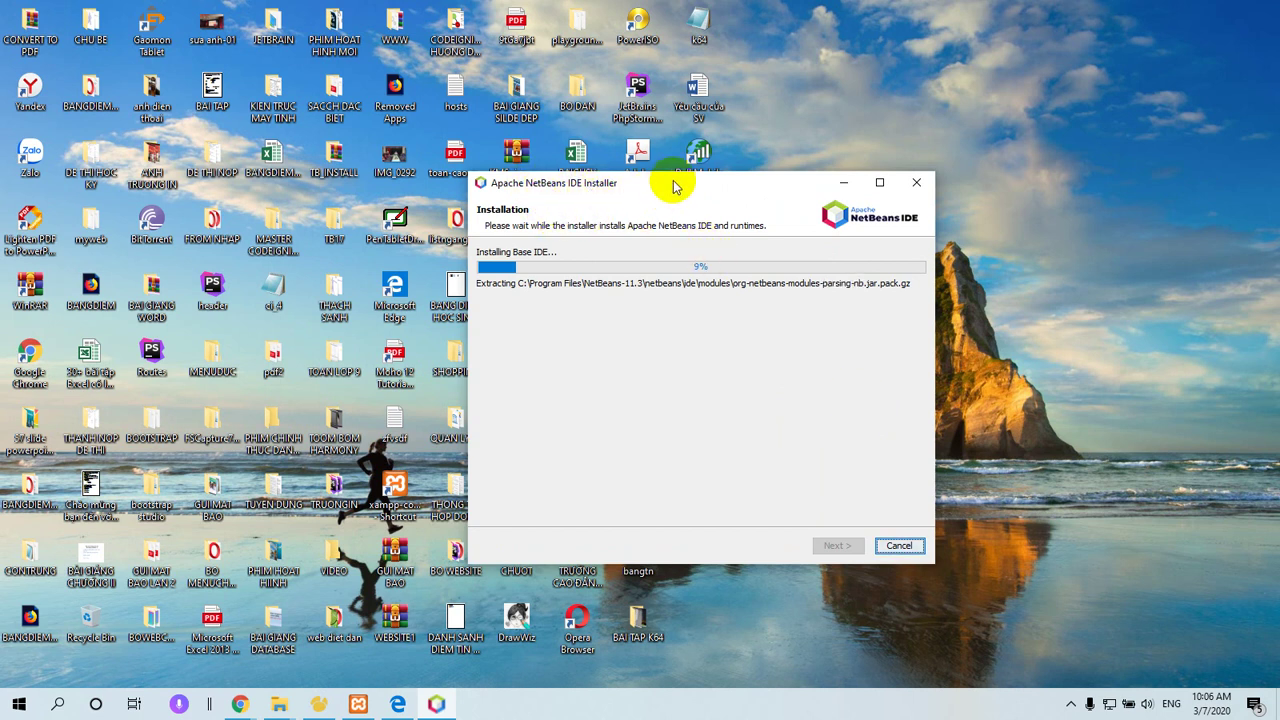
{"action": "left_click_drag", "start_coordinate": [674, 189], "coordinate": [731, 282]}
{"action": "left_click_drag", "start_coordinate": [752, 383], "coordinate": [613, 143]}
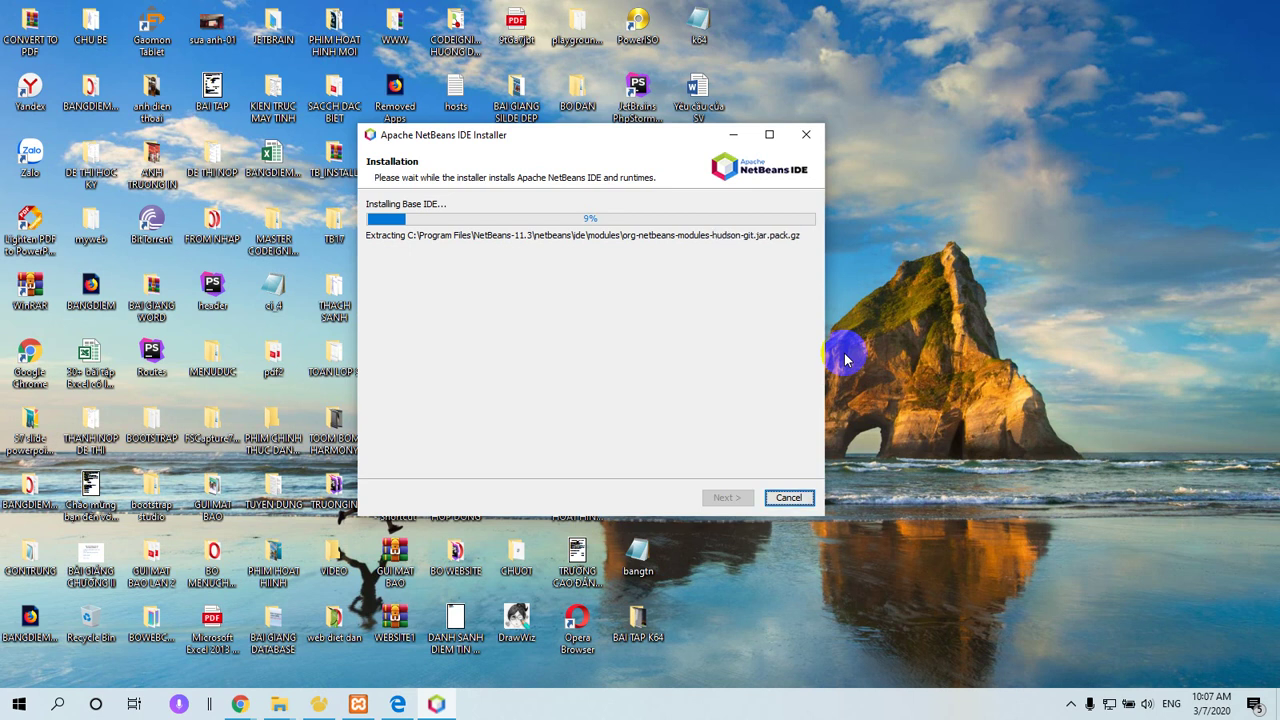
{"action": "left_click", "coordinate": [1070, 704]}
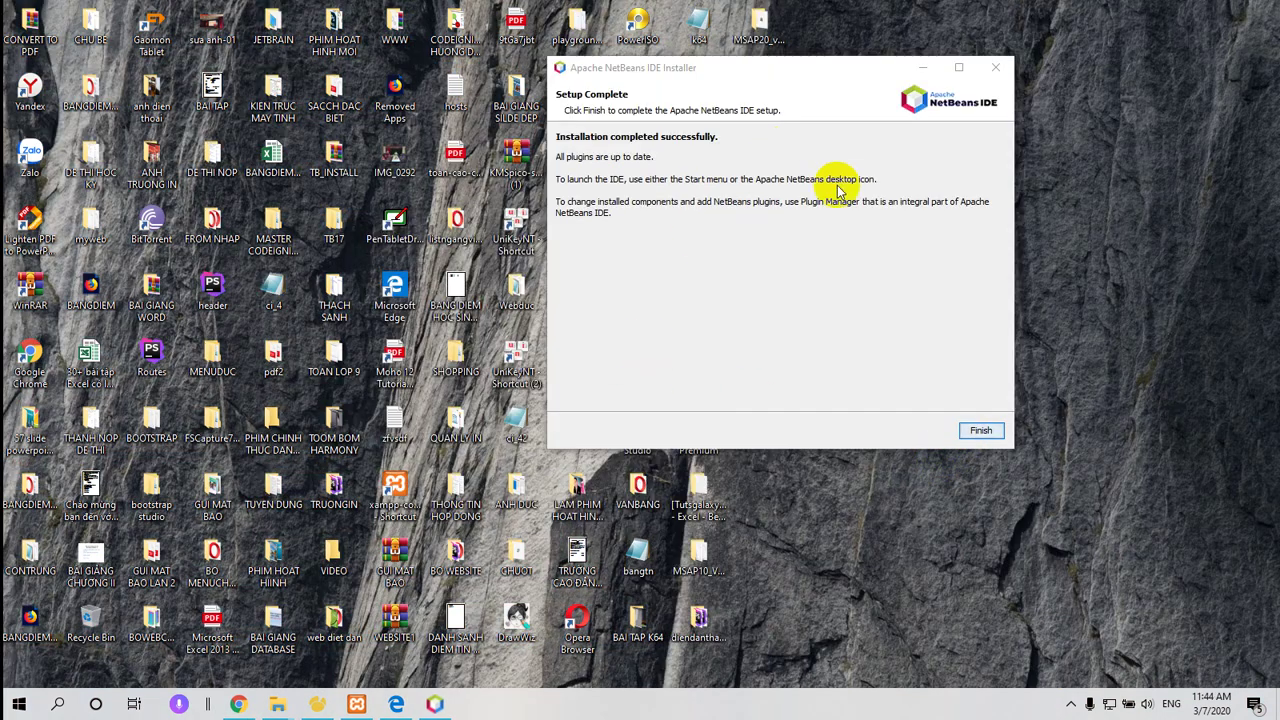
- Finish the completed NetBeans setup, open Apache NetBeans IDE 11.3 from its desktop shortcut, and maximize its window
{"action": "left_click", "coordinate": [980, 430]}
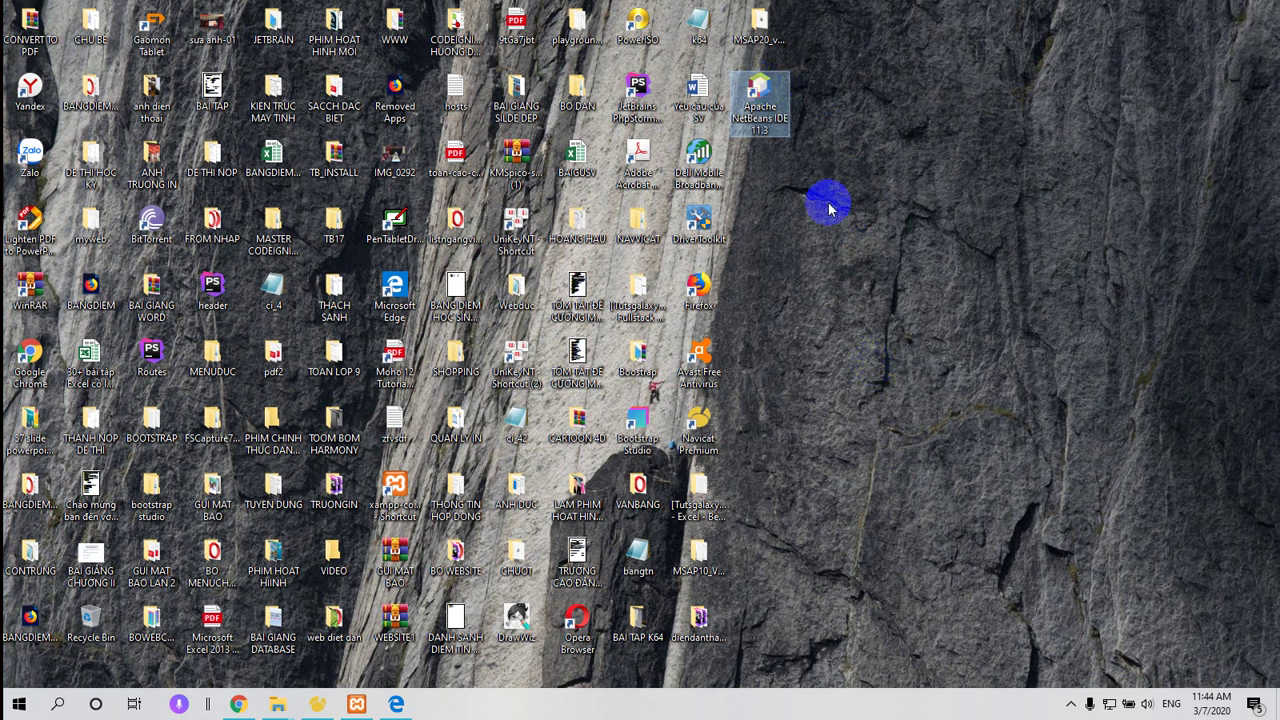
{"action": "left_click", "coordinate": [760, 88]}
{"action": "right_click", "coordinate": [760, 88]}
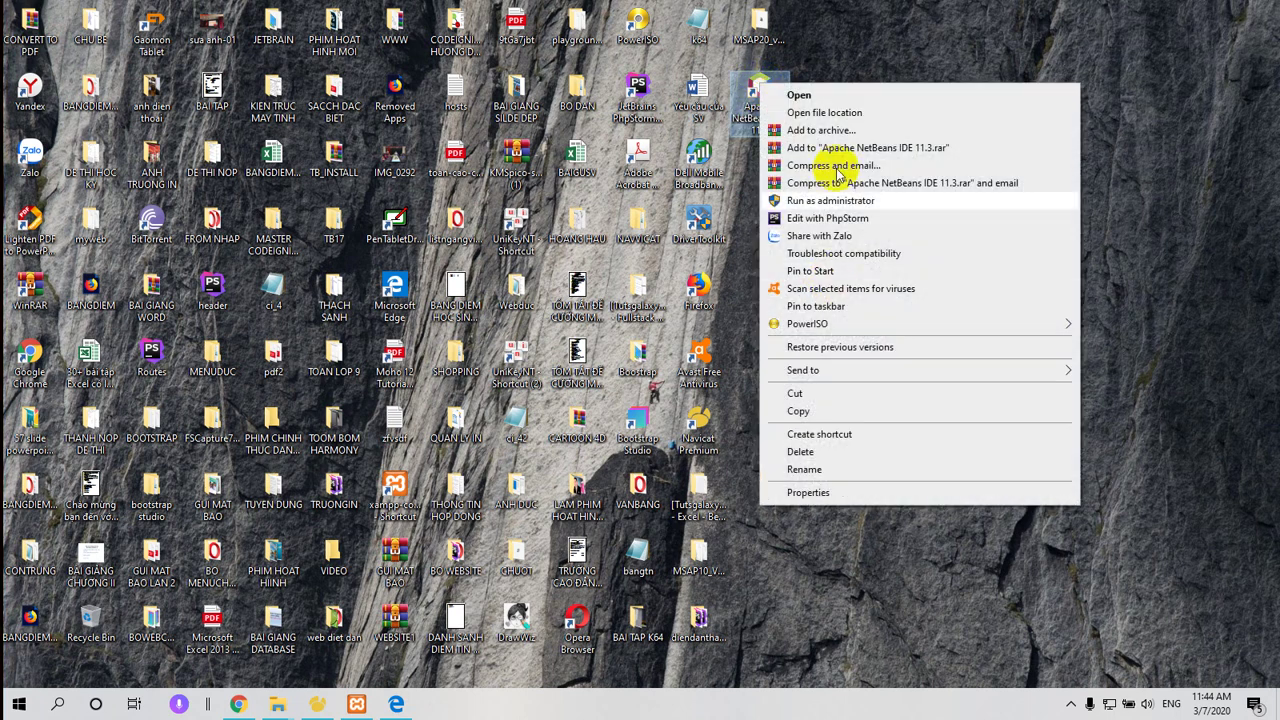
{"action": "left_click", "coordinate": [840, 96]}
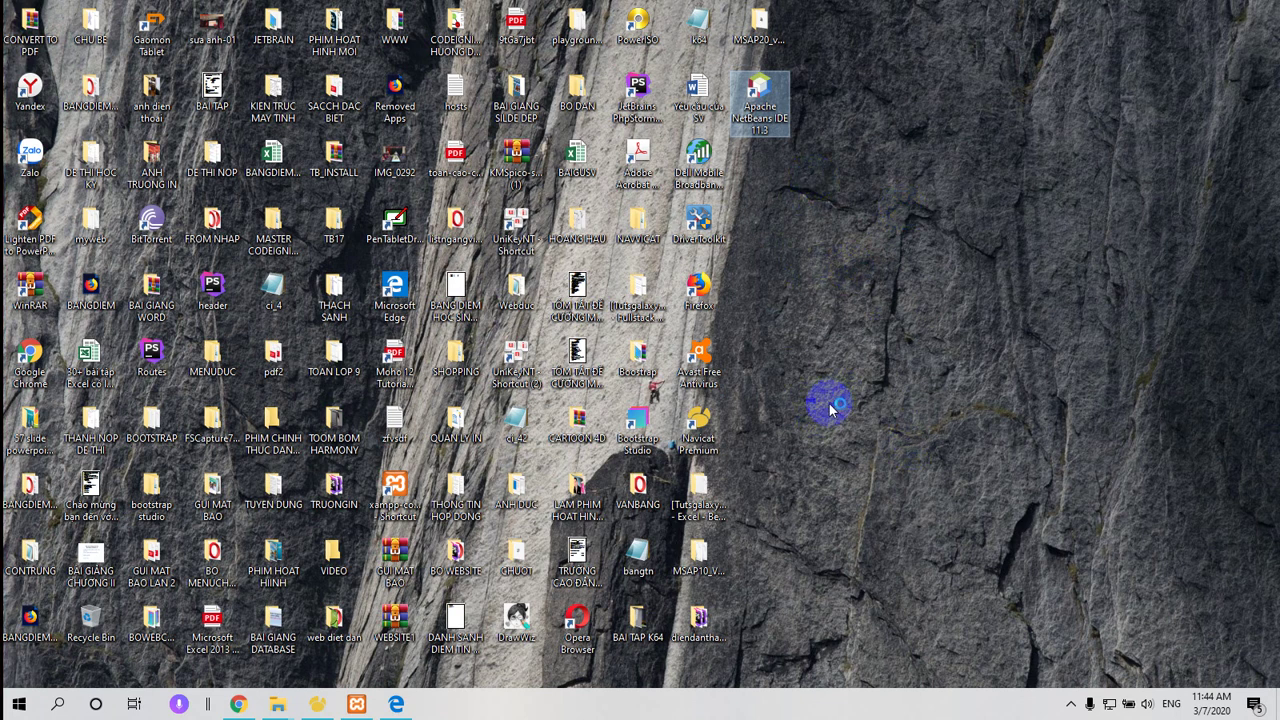
{"action": "left_click", "coordinate": [1072, 706]}
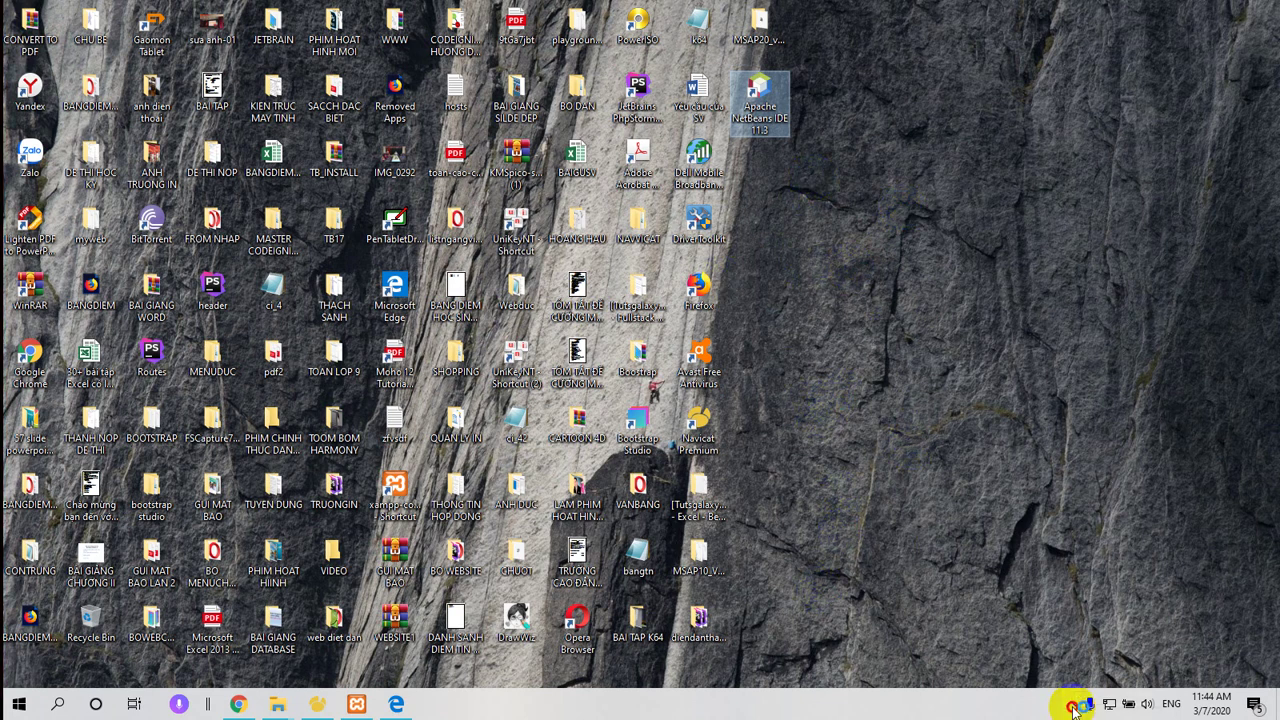
{"action": "left_click", "coordinate": [1039, 644]}
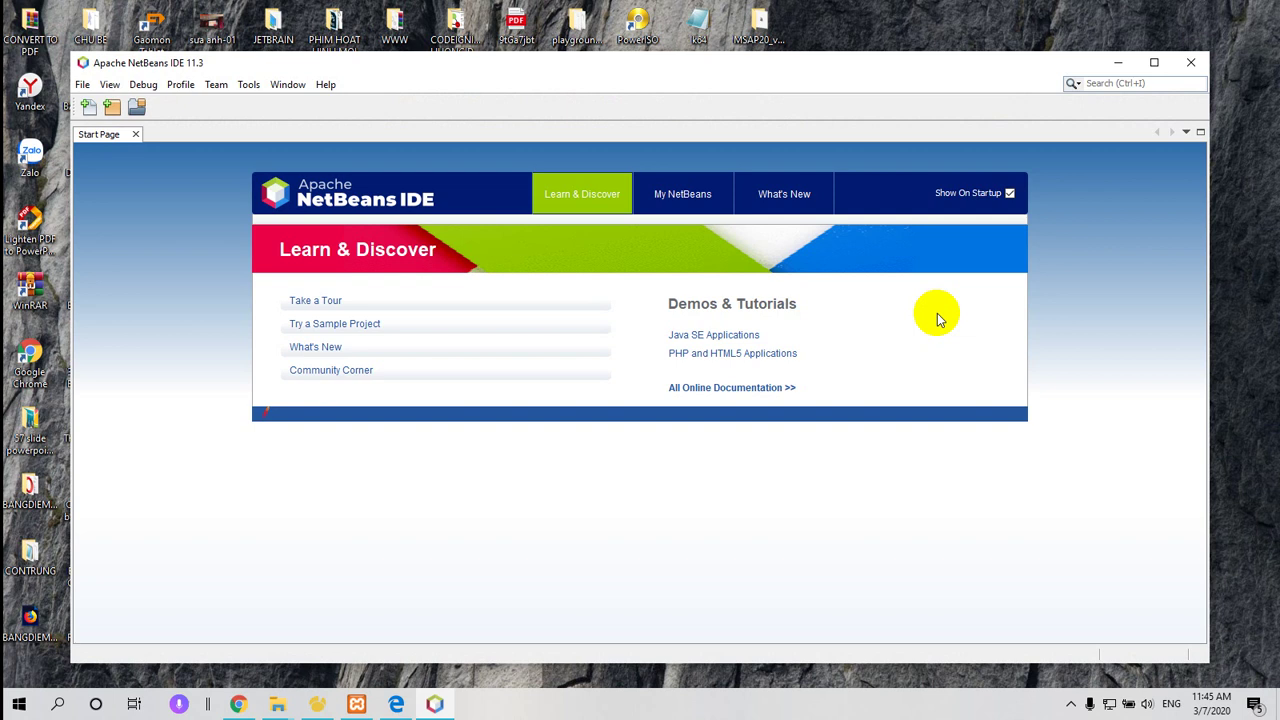
{"action": "left_click", "coordinate": [1154, 62]}
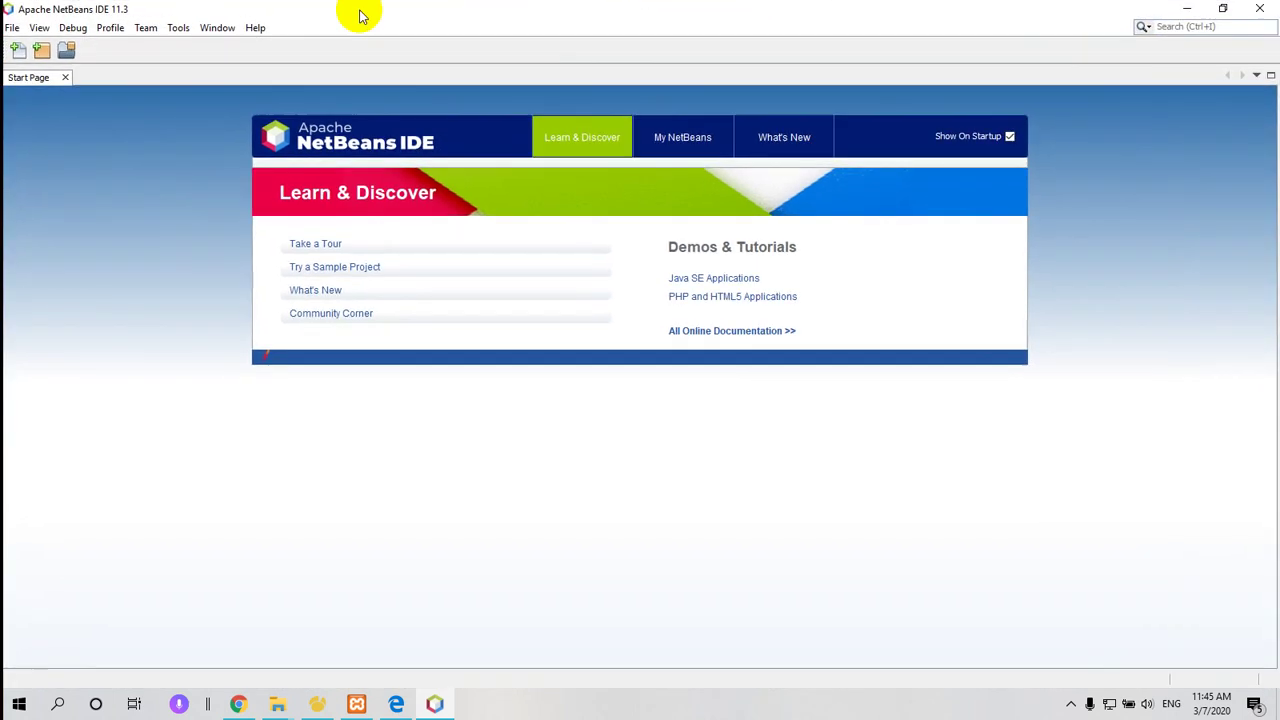
- Start a new project of the PHP Application type from the PHP category and proceed to its name and location settings
{"action": "left_click", "coordinate": [12, 27]}
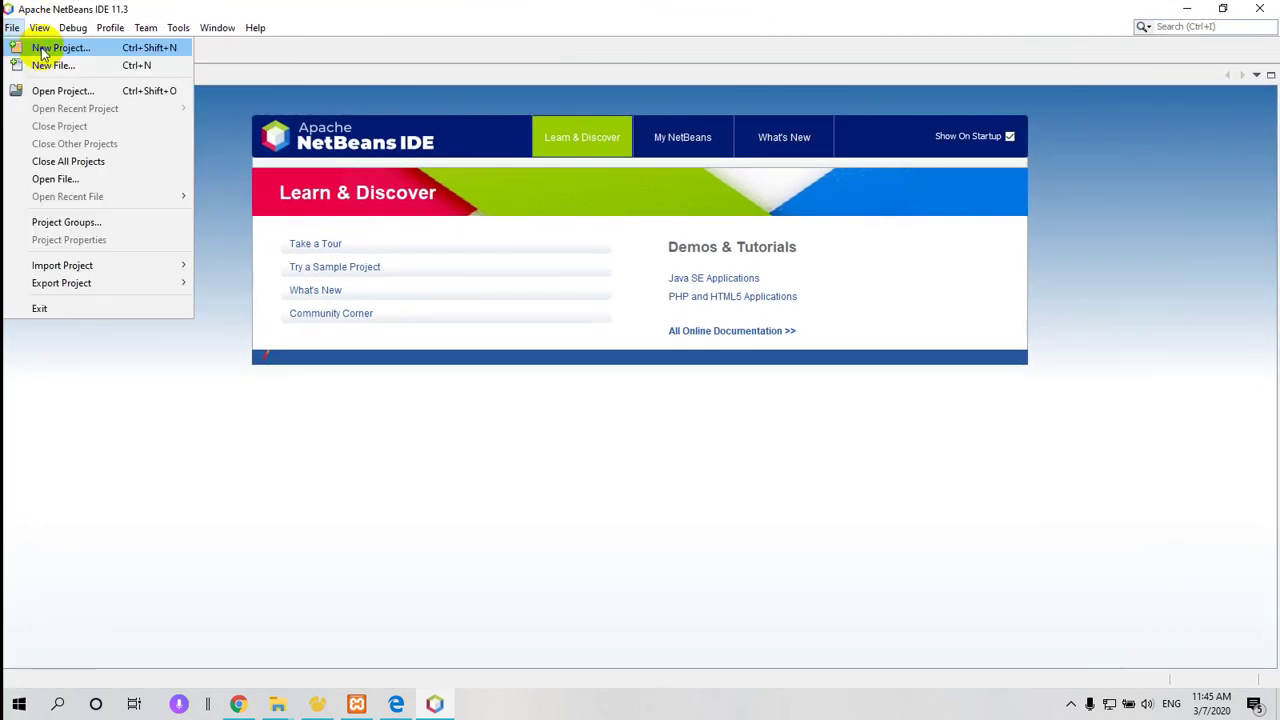
{"action": "left_click", "coordinate": [42, 52]}
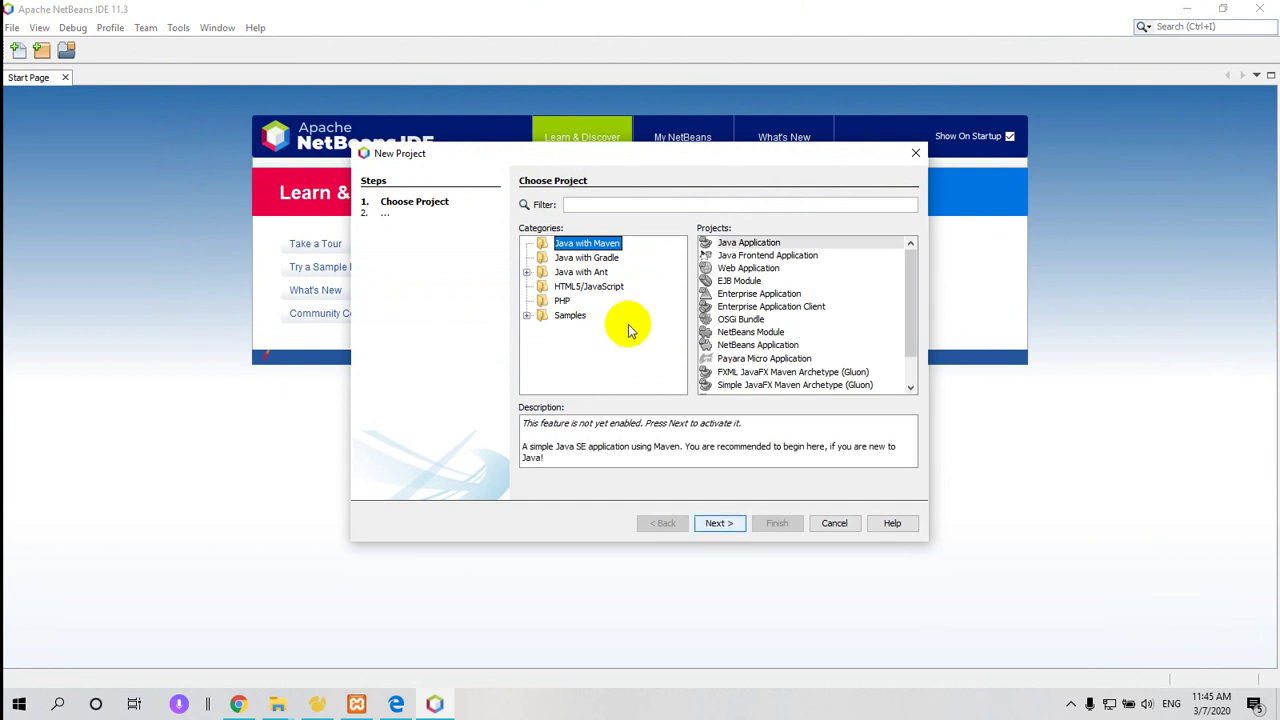
{"action": "left_click", "coordinate": [561, 300]}
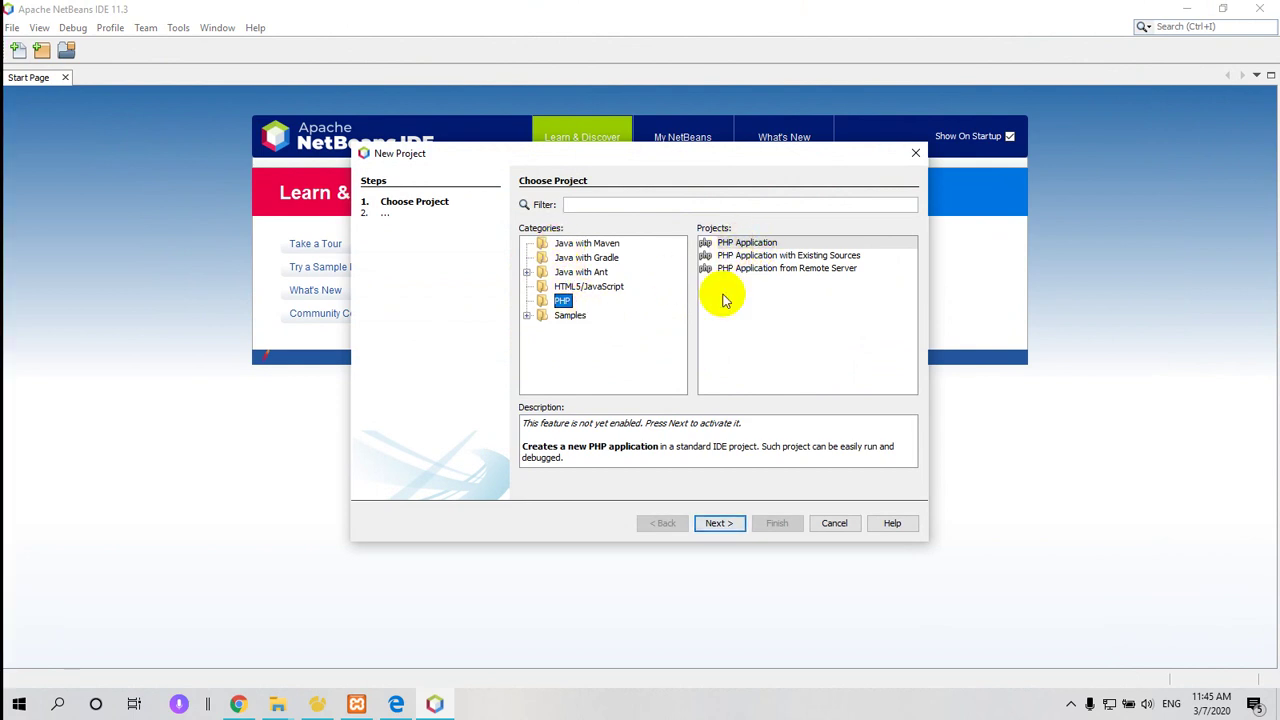
{"action": "left_click", "coordinate": [716, 524]}
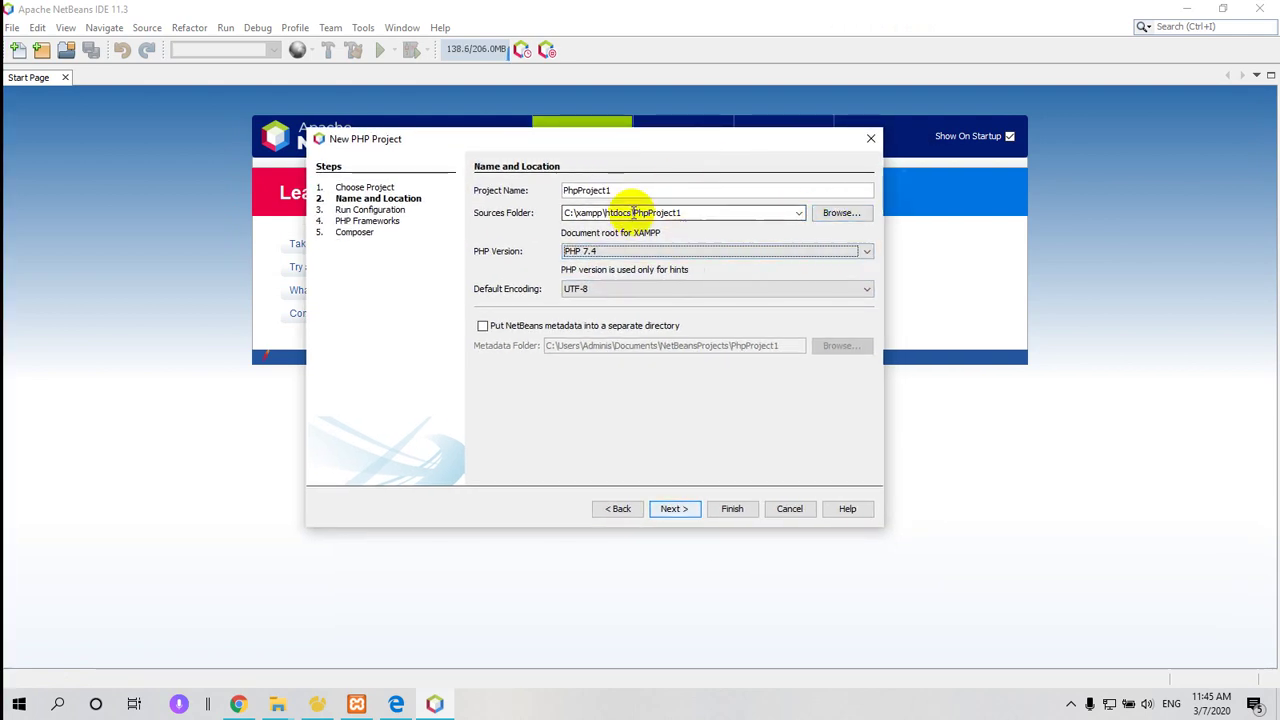
- Browse for the project's sources folder and navigate to C:\xampp\htdocs
{"action": "left_click", "coordinate": [836, 214]}
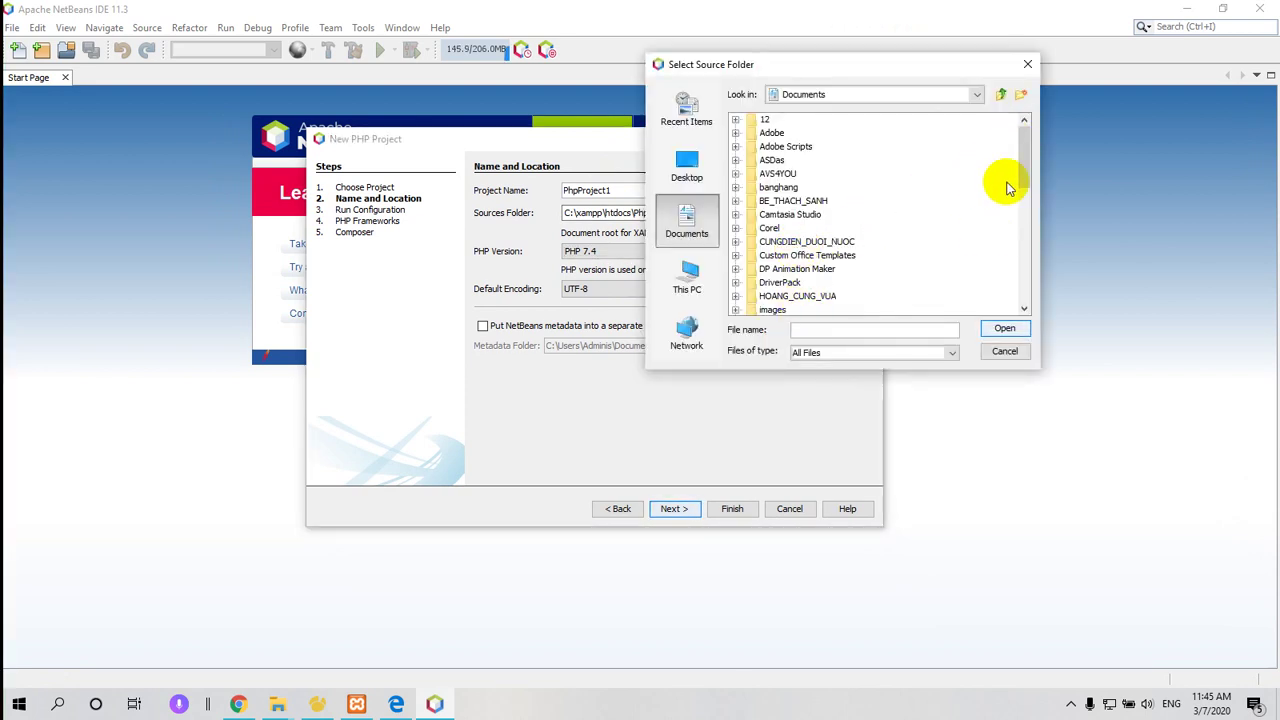
{"action": "left_click_drag", "start_coordinate": [1021, 151], "coordinate": [1025, 258]}
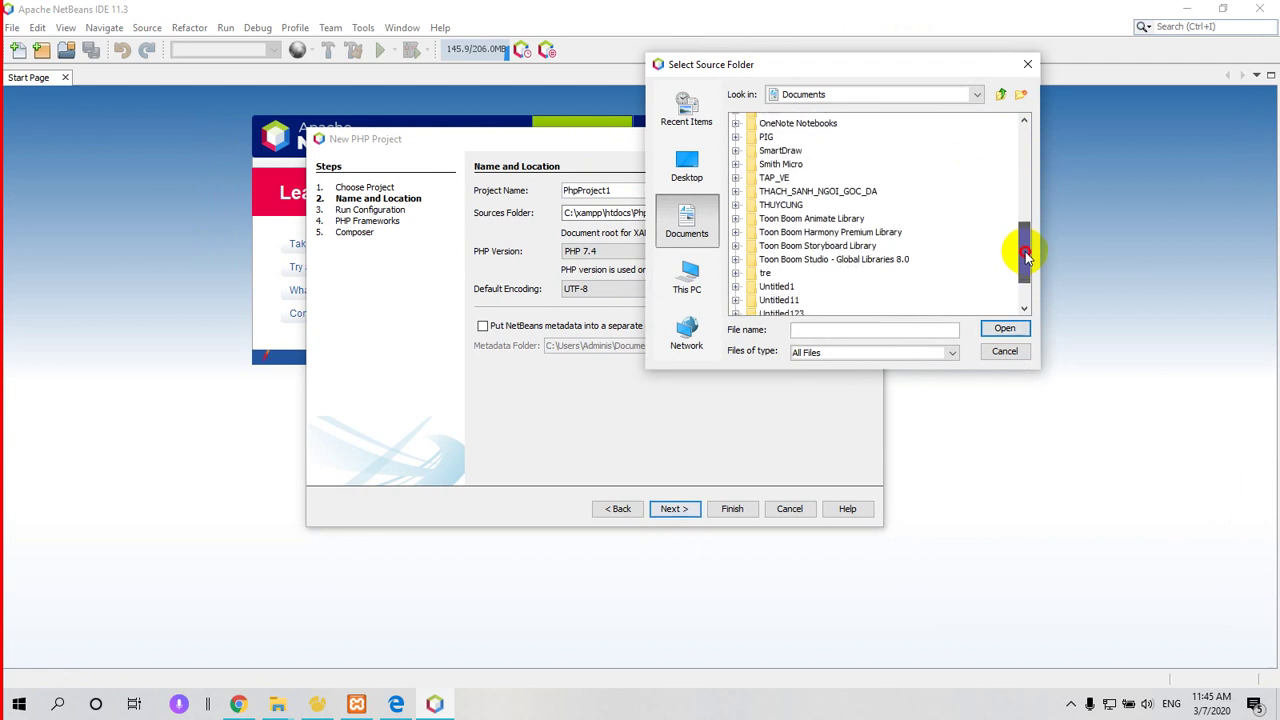
{"action": "left_click", "coordinate": [686, 275]}
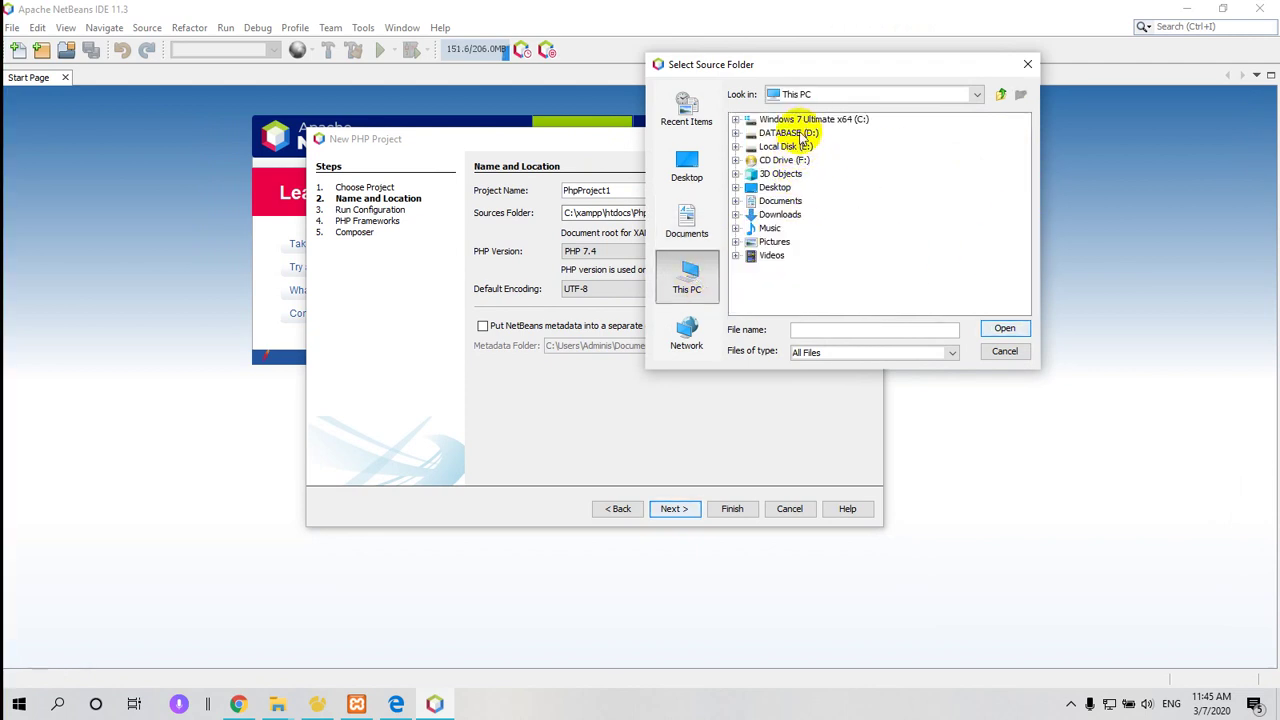
{"action": "left_click", "coordinate": [818, 119]}
{"action": "key", "text": "Return"}
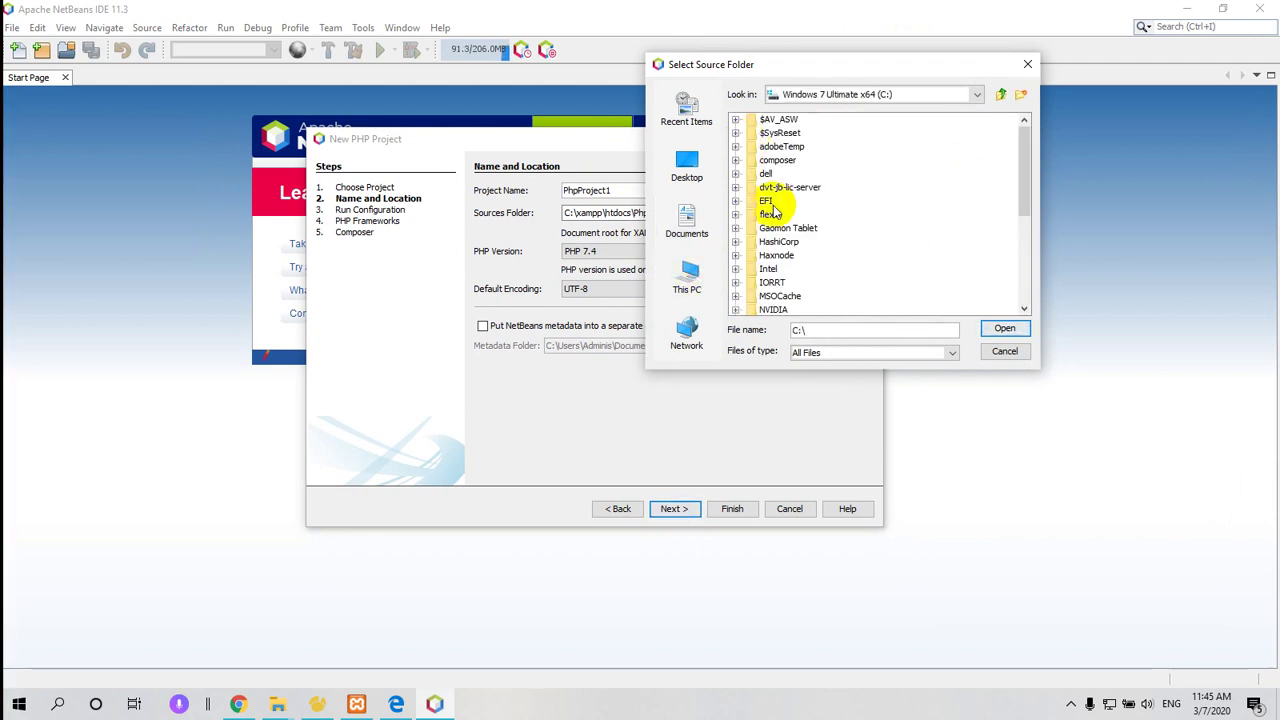
{"action": "scroll", "coordinate": [770, 250], "scroll_direction": "down", "scroll_amount": 5}
{"action": "scroll", "coordinate": [770, 292], "scroll_direction": "down", "scroll_amount": 2}
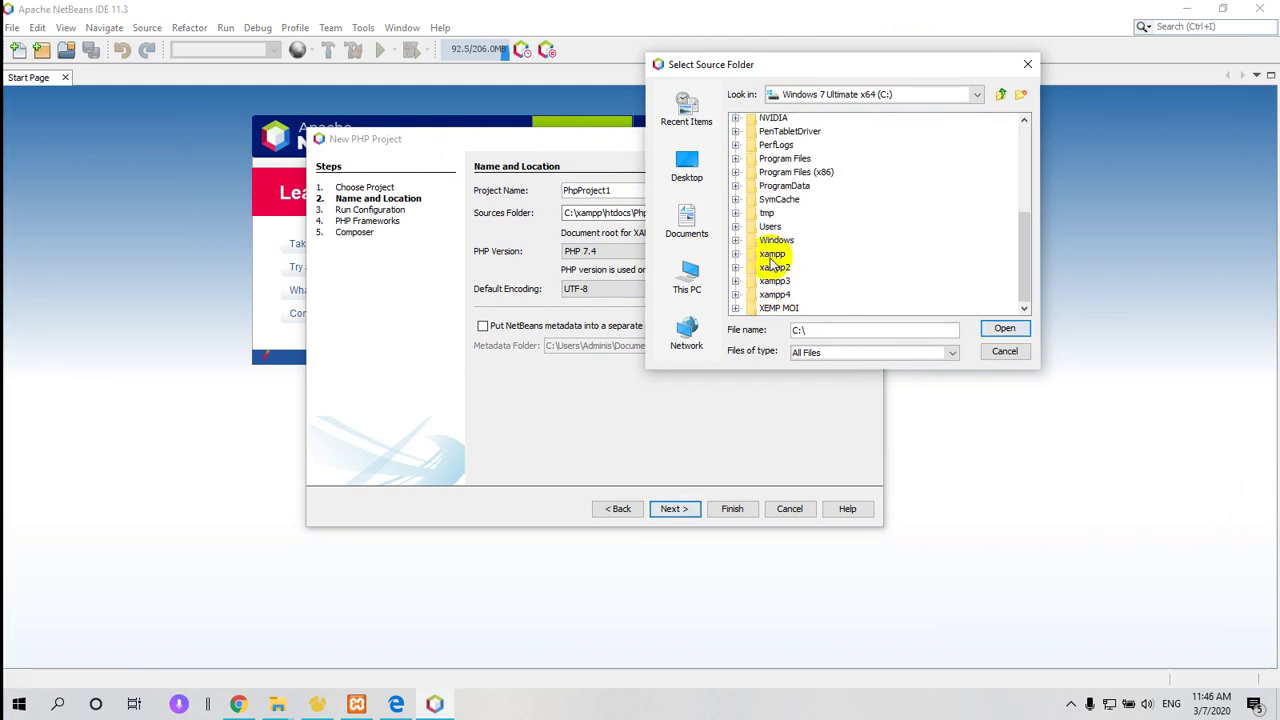
{"action": "left_click", "coordinate": [772, 255]}
{"action": "double_click", "coordinate": [770, 254]}
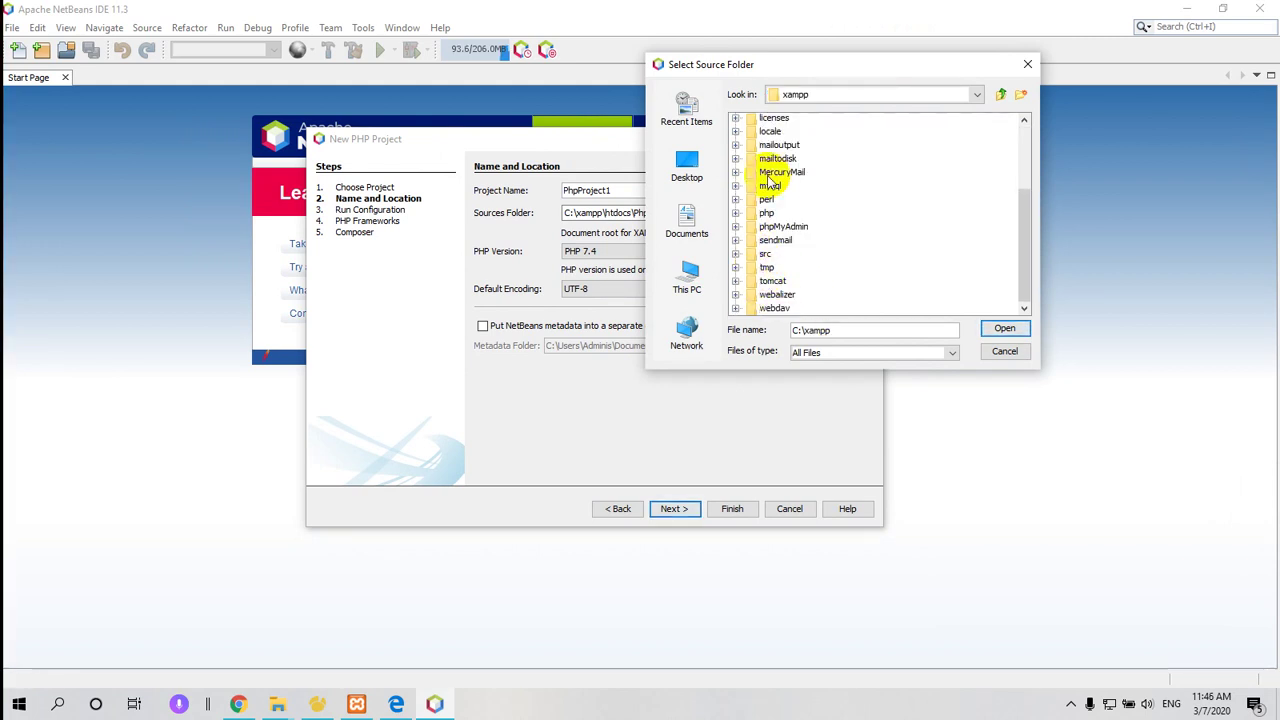
{"action": "scroll", "coordinate": [758, 195], "scroll_direction": "up", "scroll_amount": 3}
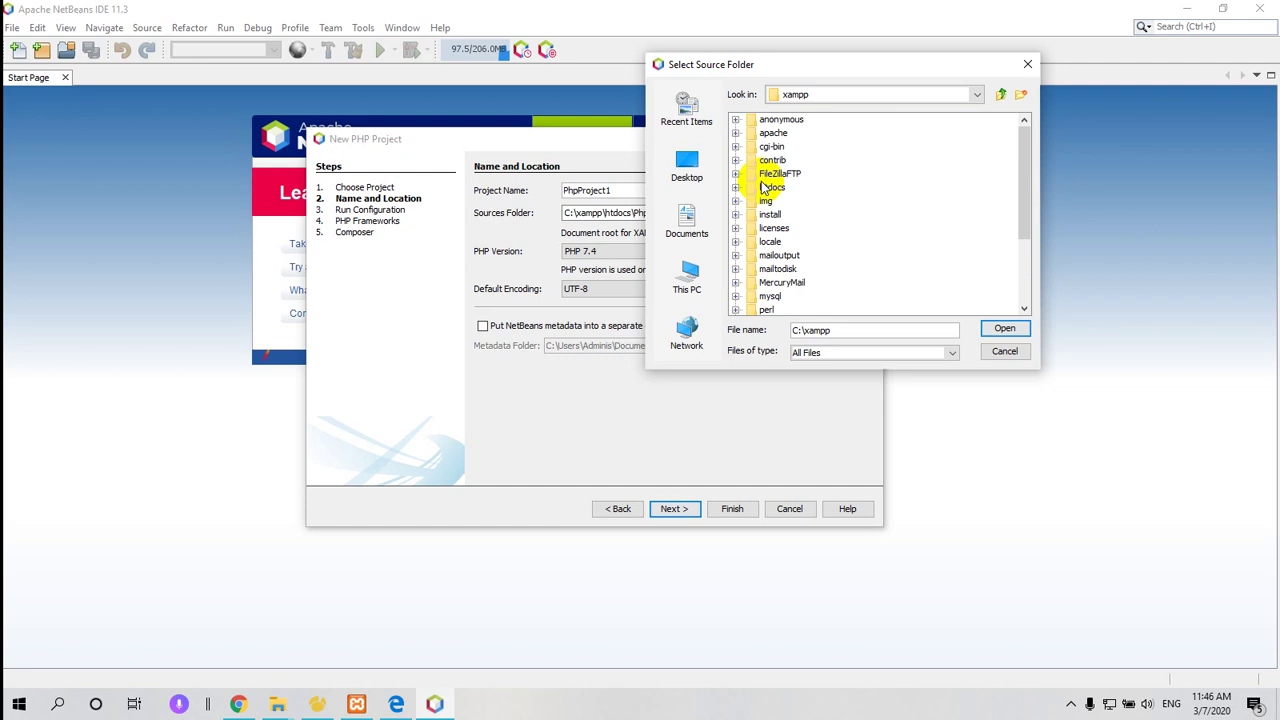
{"action": "left_click", "coordinate": [770, 187]}
{"action": "double_click", "coordinate": [760, 188]}
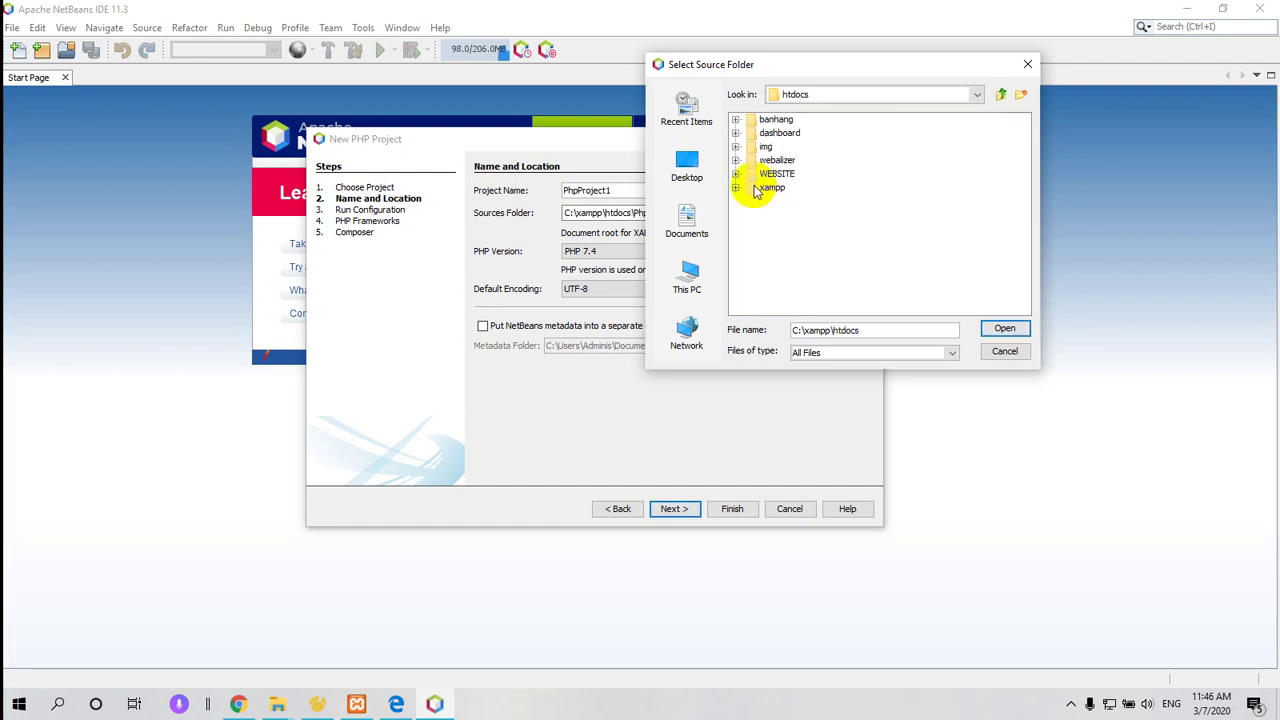
{"action": "left_click", "coordinate": [762, 189]}
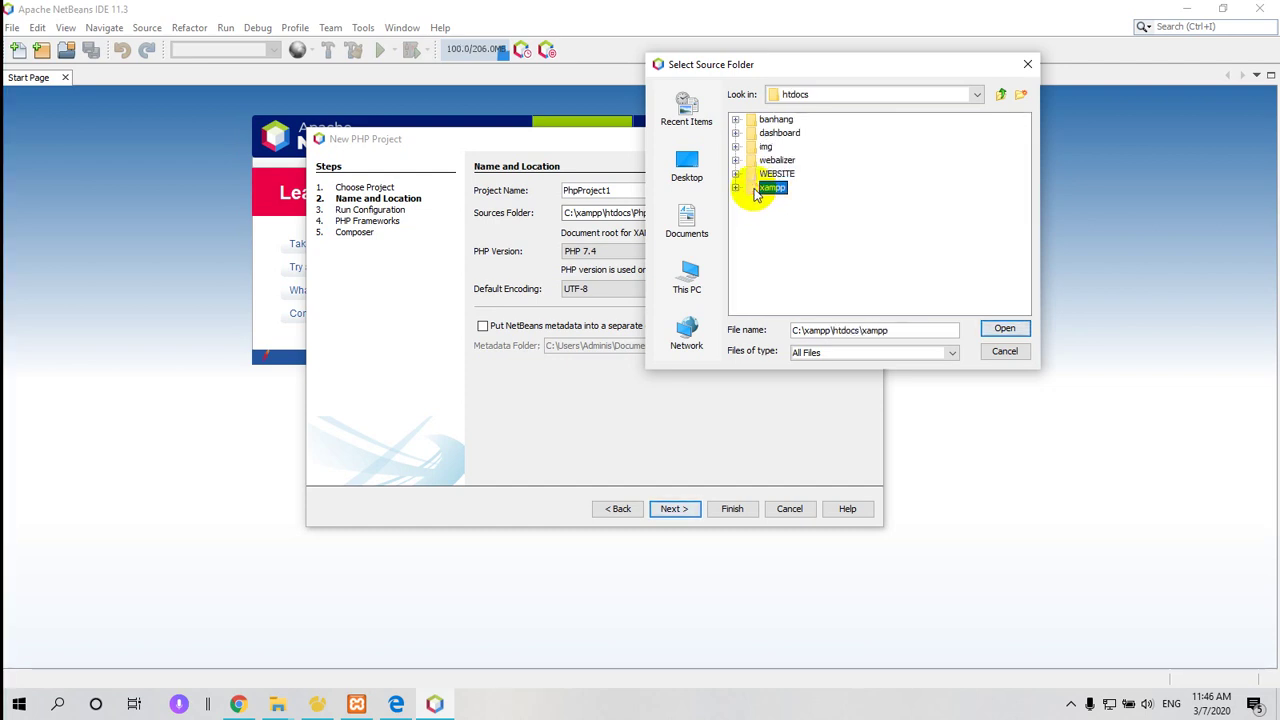
{"action": "double_click", "coordinate": [762, 189]}
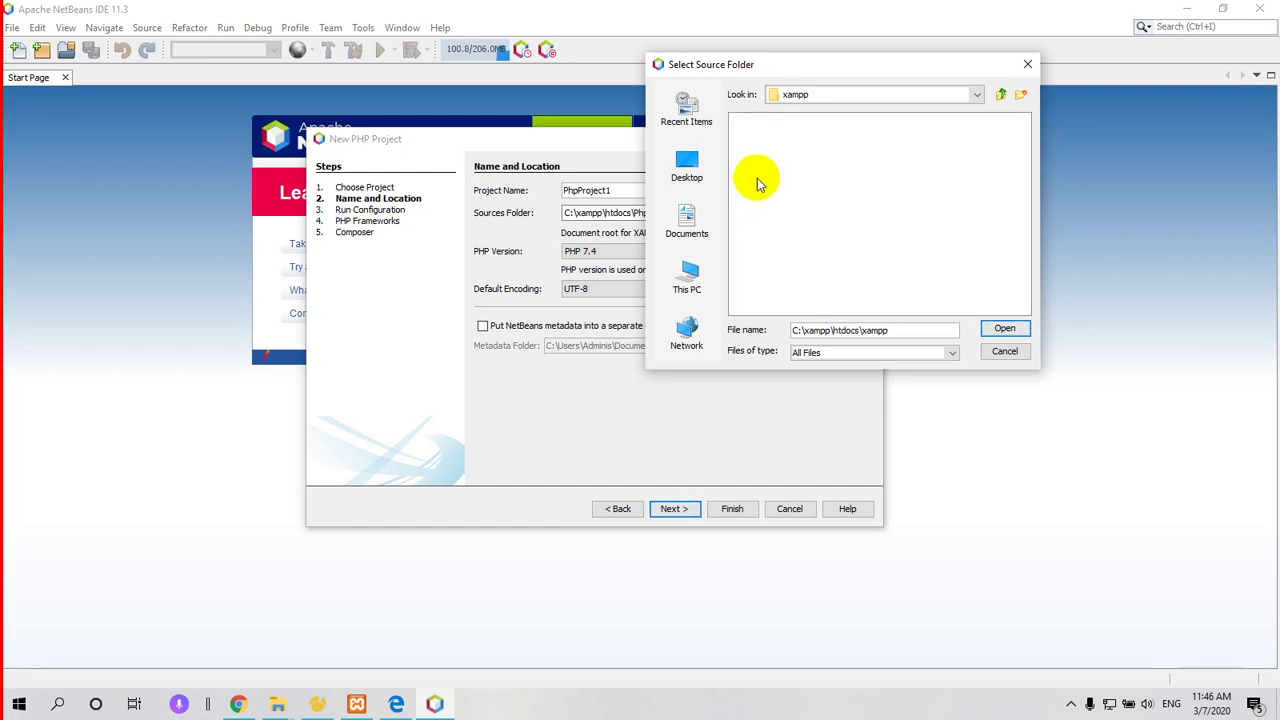
{"action": "left_click", "coordinate": [1000, 94]}
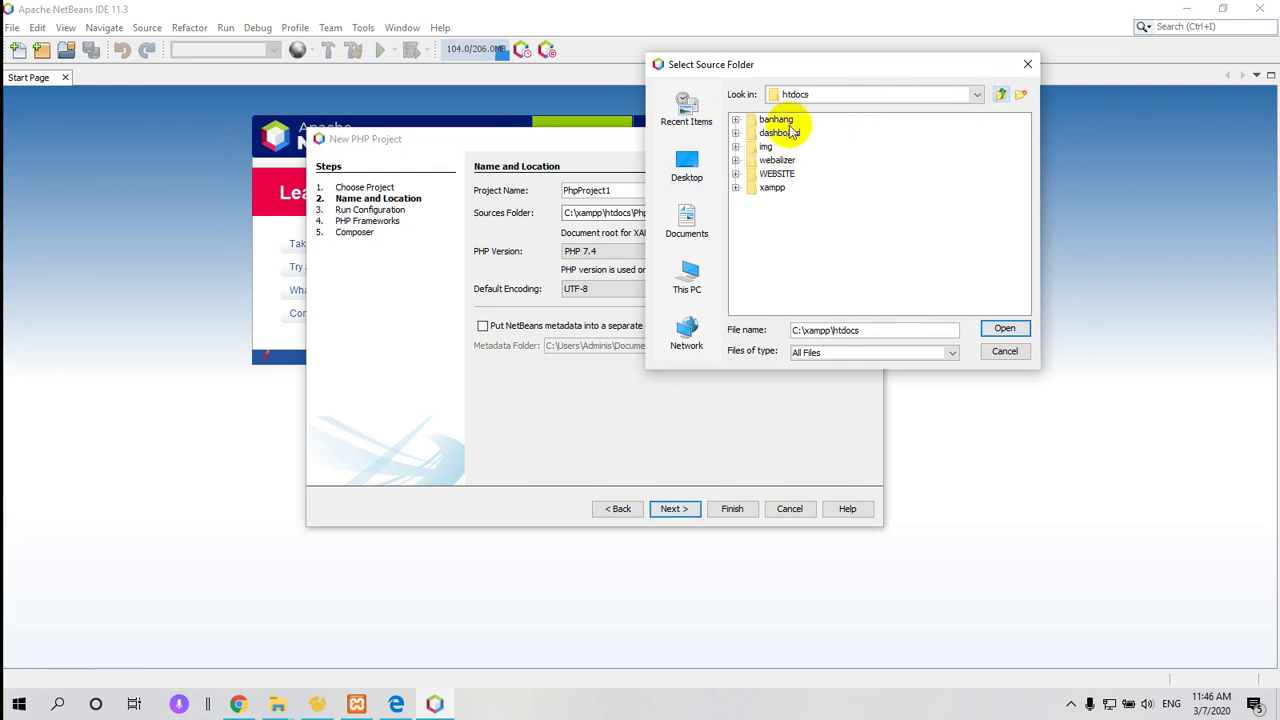
- Choose the banhang folder in htdocs as the sources folder and finish creating the PHP project
{"action": "left_click", "coordinate": [776, 119]}
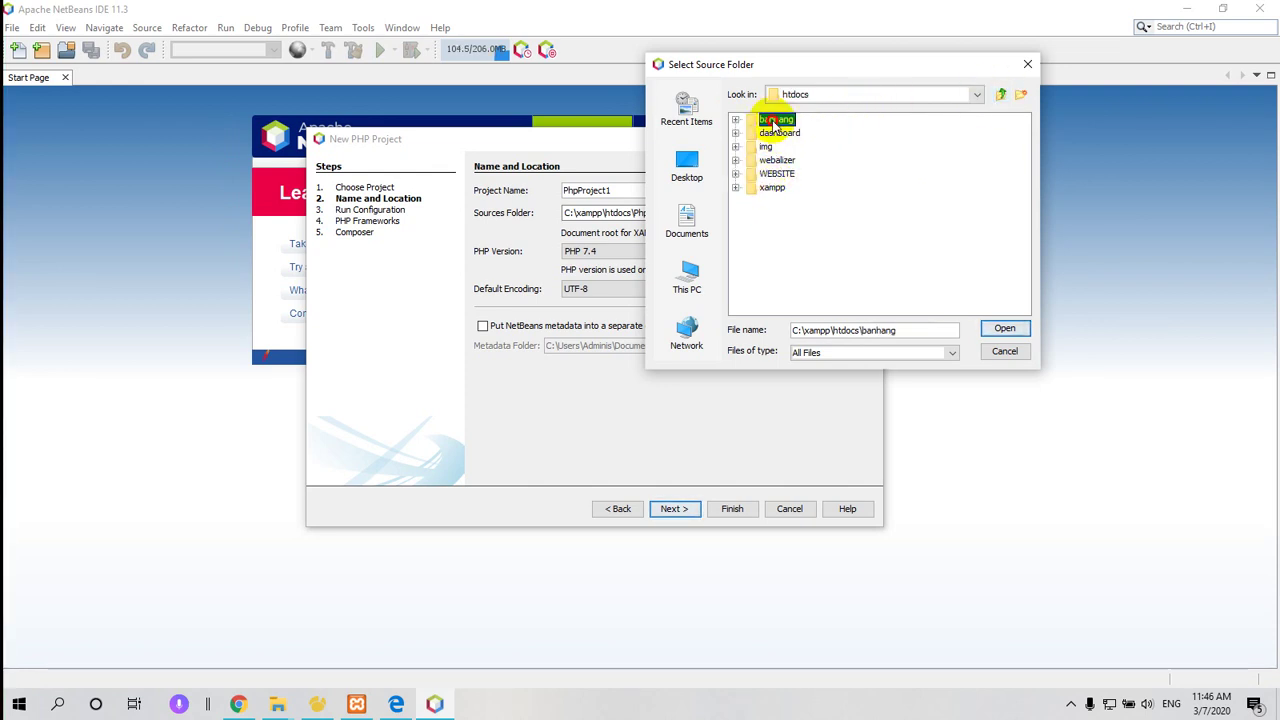
{"action": "left_click", "coordinate": [1002, 329]}
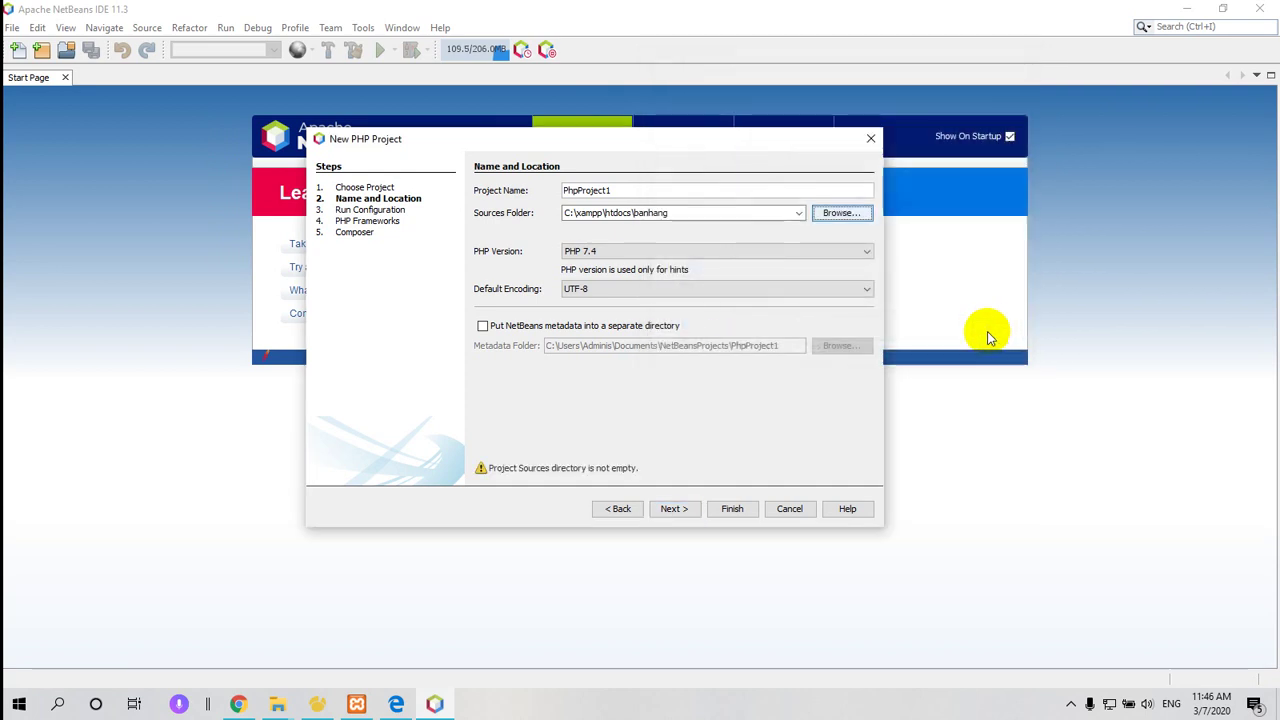
{"action": "left_click", "coordinate": [724, 510]}
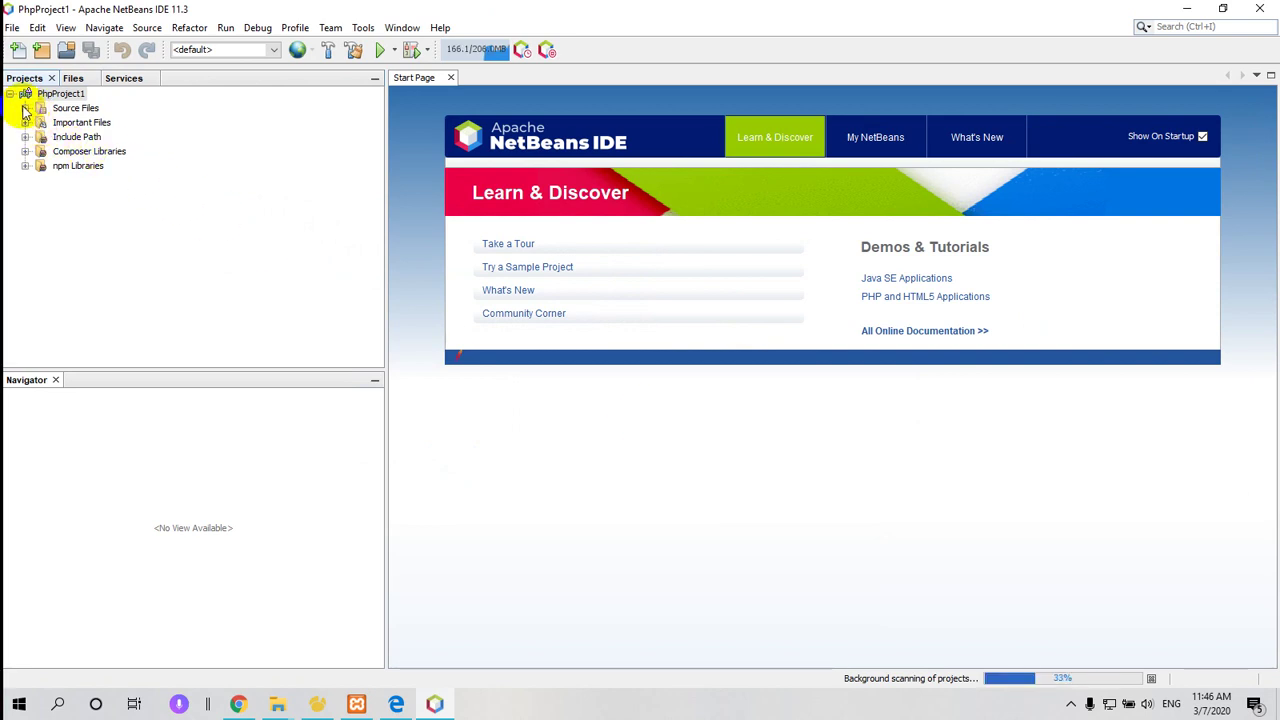
- Expand the project's Source Files and its app folder, and open Breed.php in the editor
{"action": "left_click", "coordinate": [25, 108]}
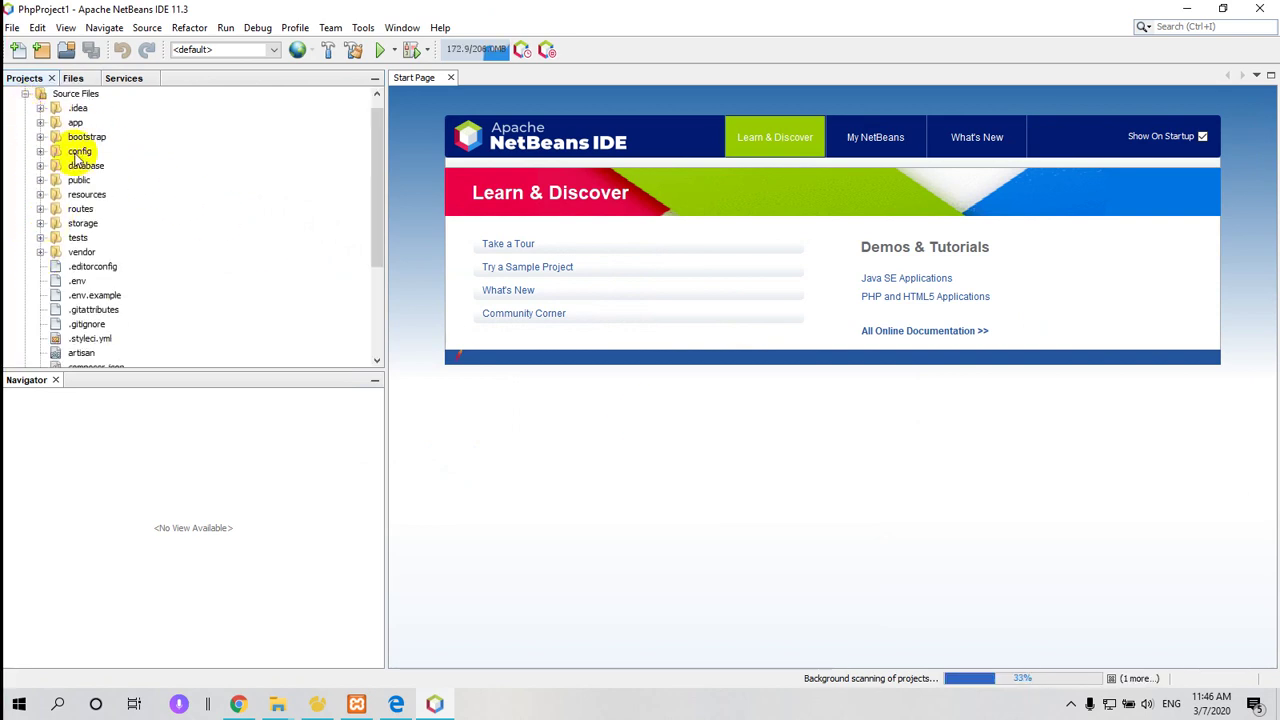
{"action": "left_click", "coordinate": [76, 122]}
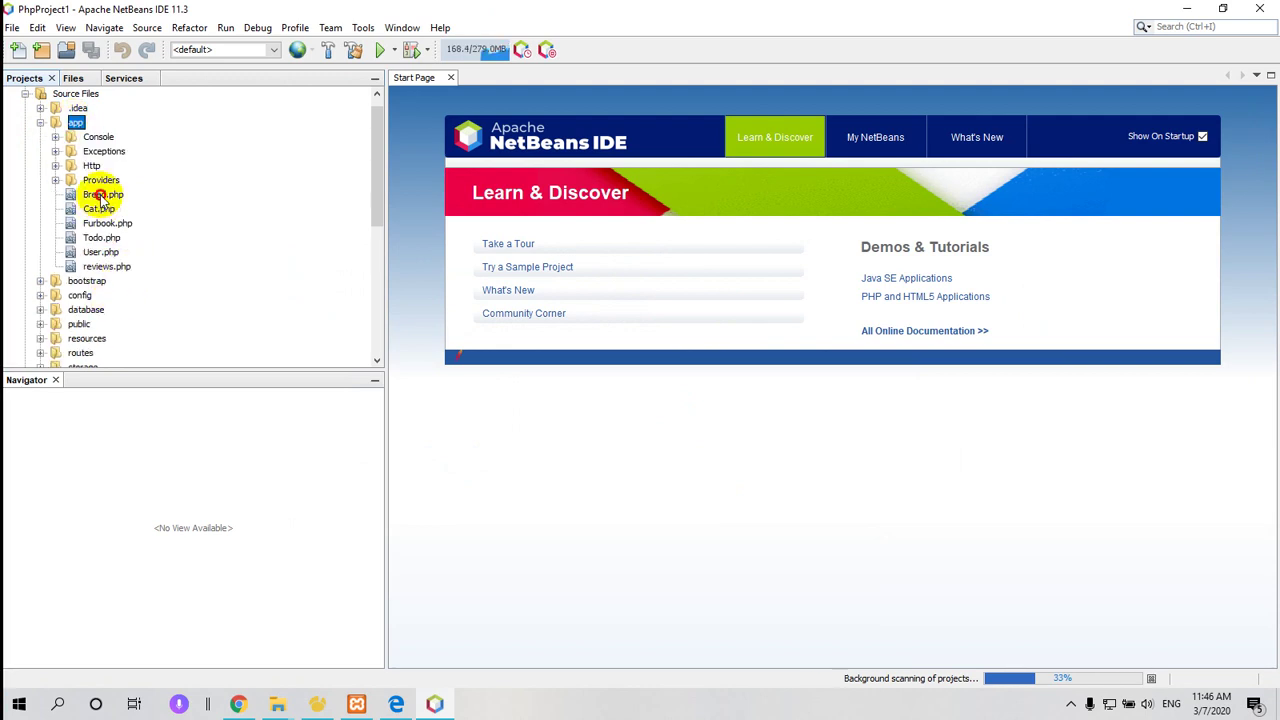
{"action": "double_click", "coordinate": [102, 195]}
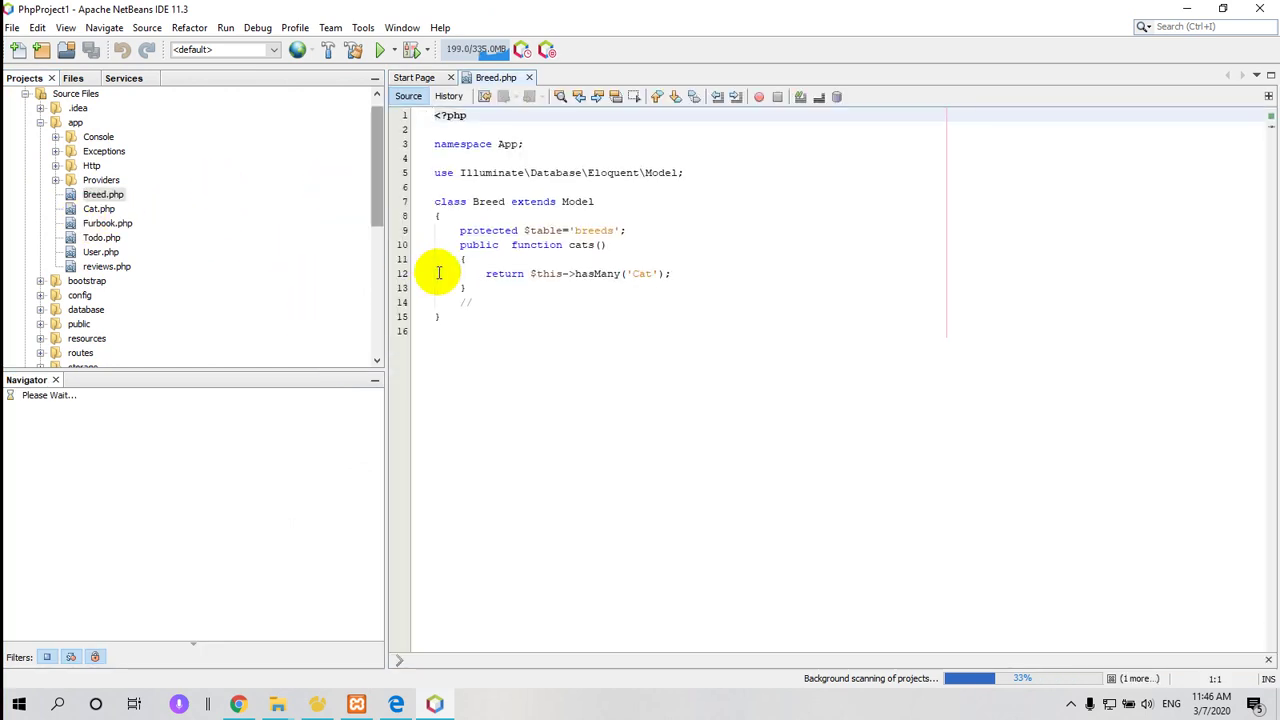
- Look through the project's source files and expand the public folder to see its contents
{"action": "scroll", "coordinate": [110, 275], "scroll_direction": "down", "scroll_amount": 6}
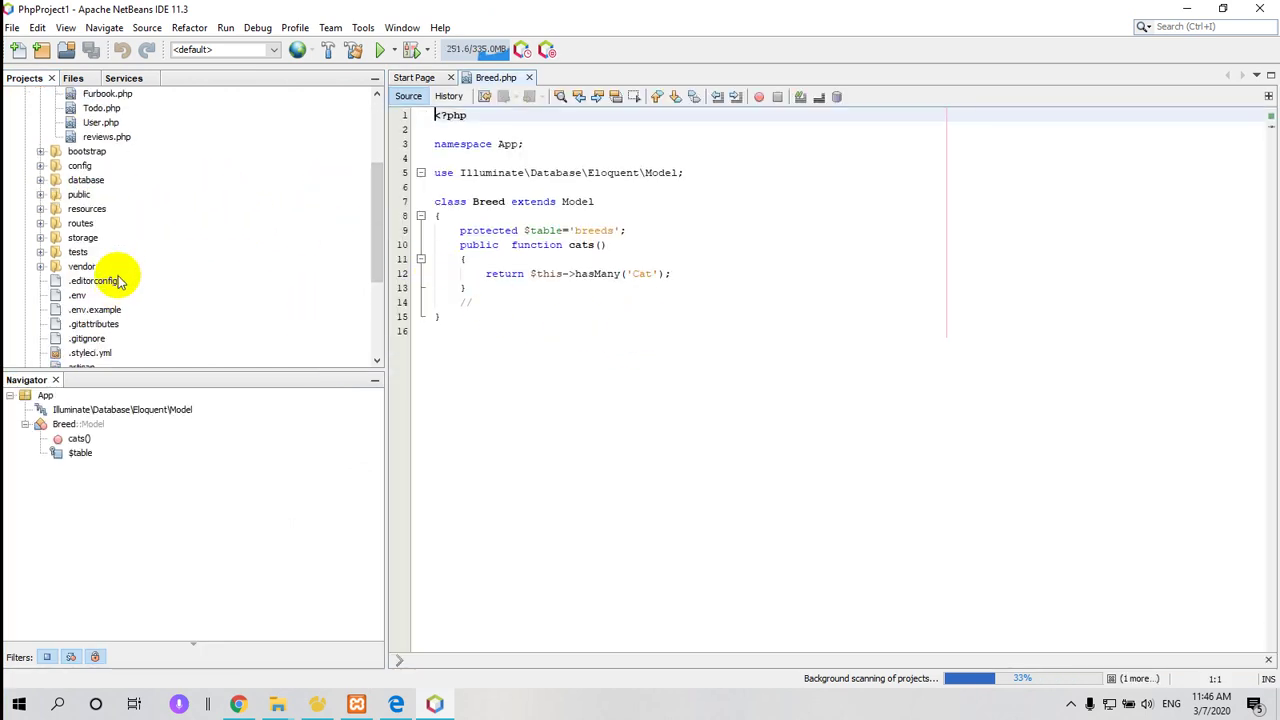
{"action": "scroll", "coordinate": [120, 285], "scroll_direction": "up", "scroll_amount": 4}
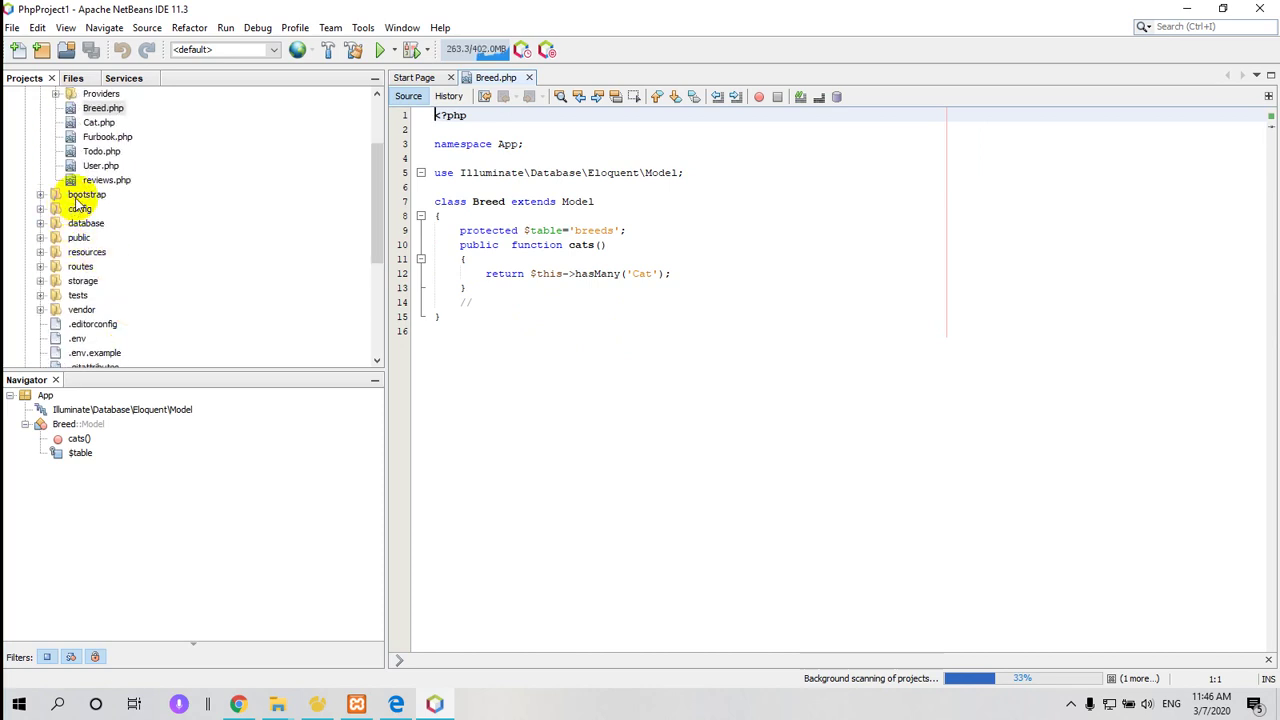
{"action": "scroll", "coordinate": [94, 323], "scroll_direction": "down", "scroll_amount": 5}
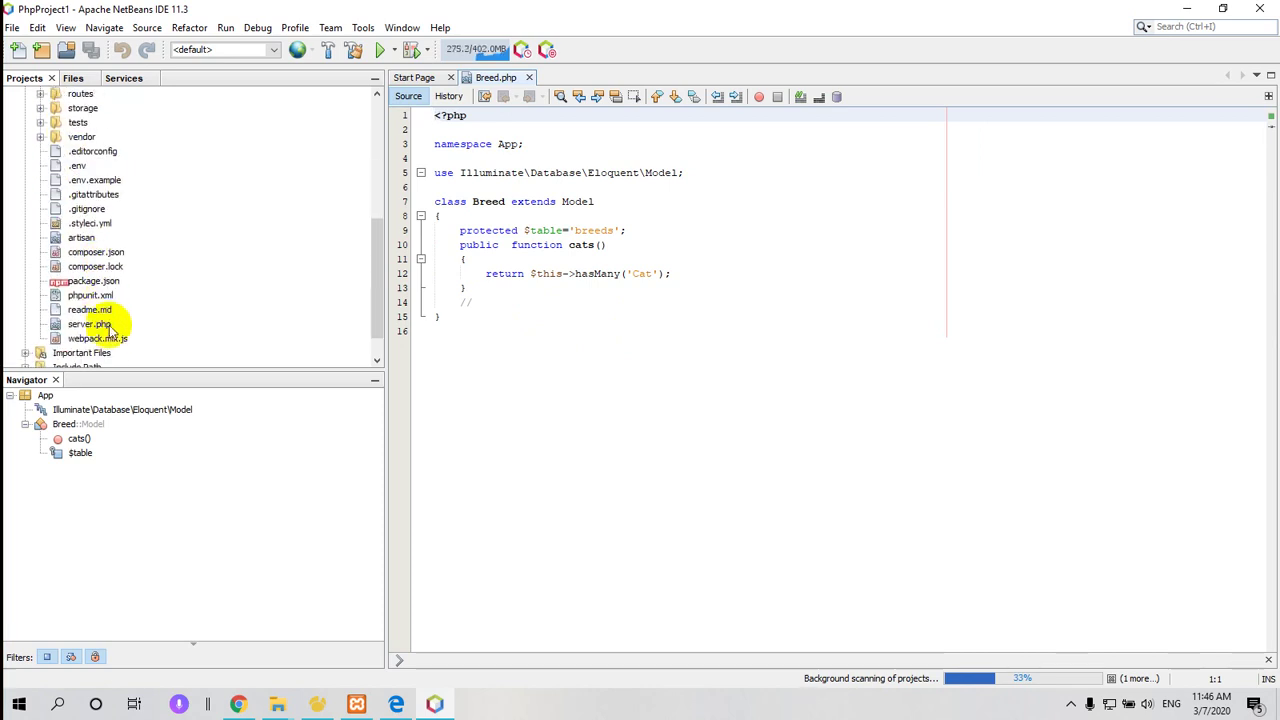
{"action": "scroll", "coordinate": [126, 250], "scroll_direction": "up", "scroll_amount": 3}
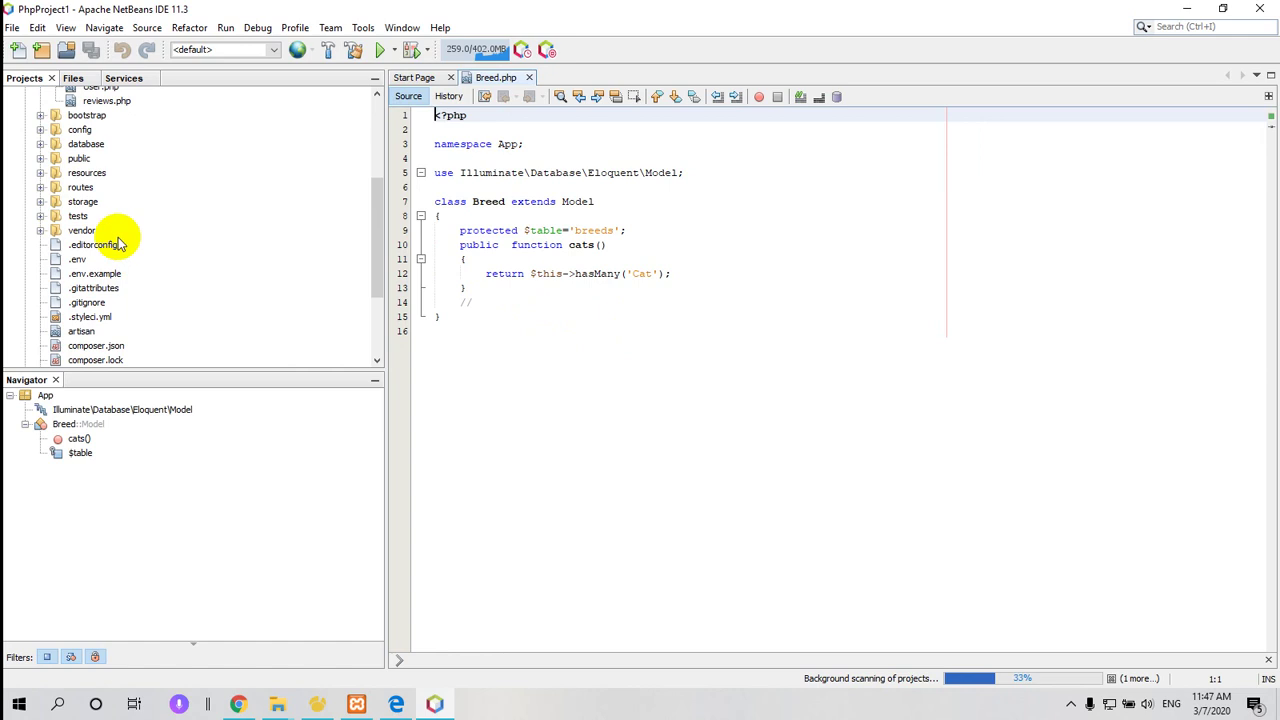
{"action": "double_click", "coordinate": [79, 162]}
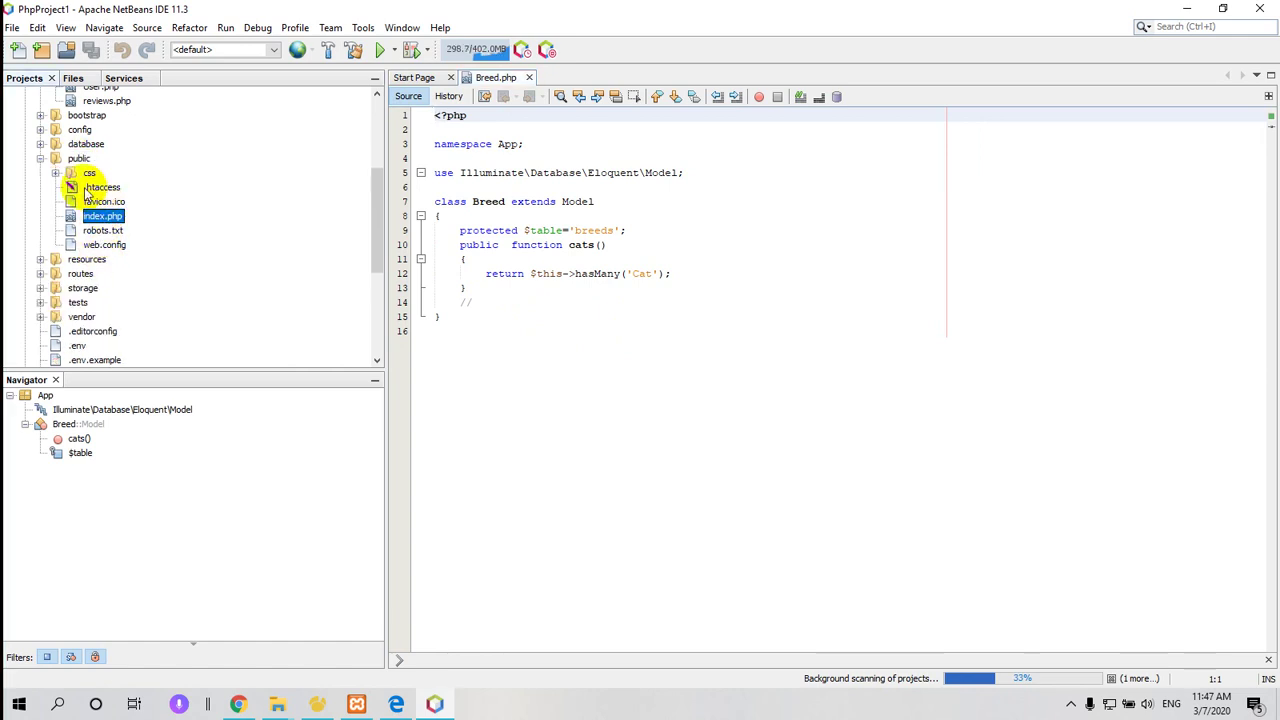
{"action": "scroll", "coordinate": [82, 230], "scroll_direction": "up", "scroll_amount": 2}
- Expand the resources folder and its views subfolder, and open welcome.blade.php to view its code
{"action": "scroll", "coordinate": [77, 245], "scroll_direction": "down", "scroll_amount": 3}
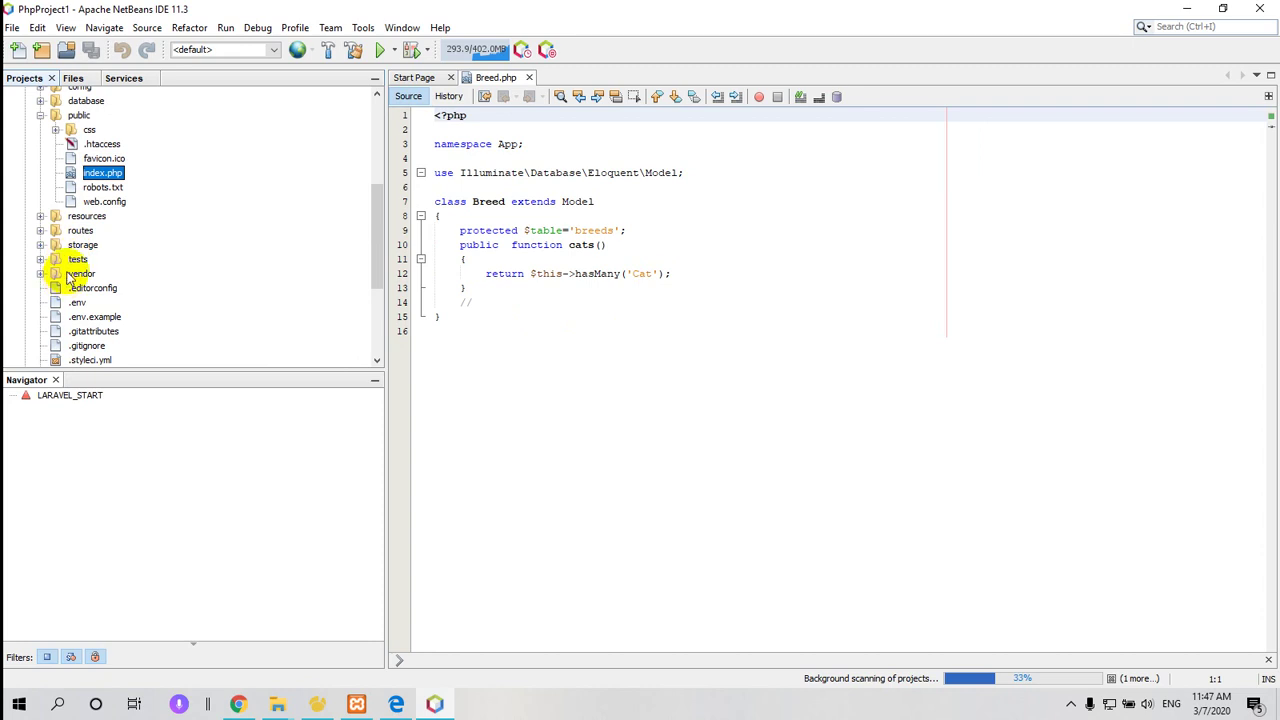
{"action": "double_click", "coordinate": [55, 218]}
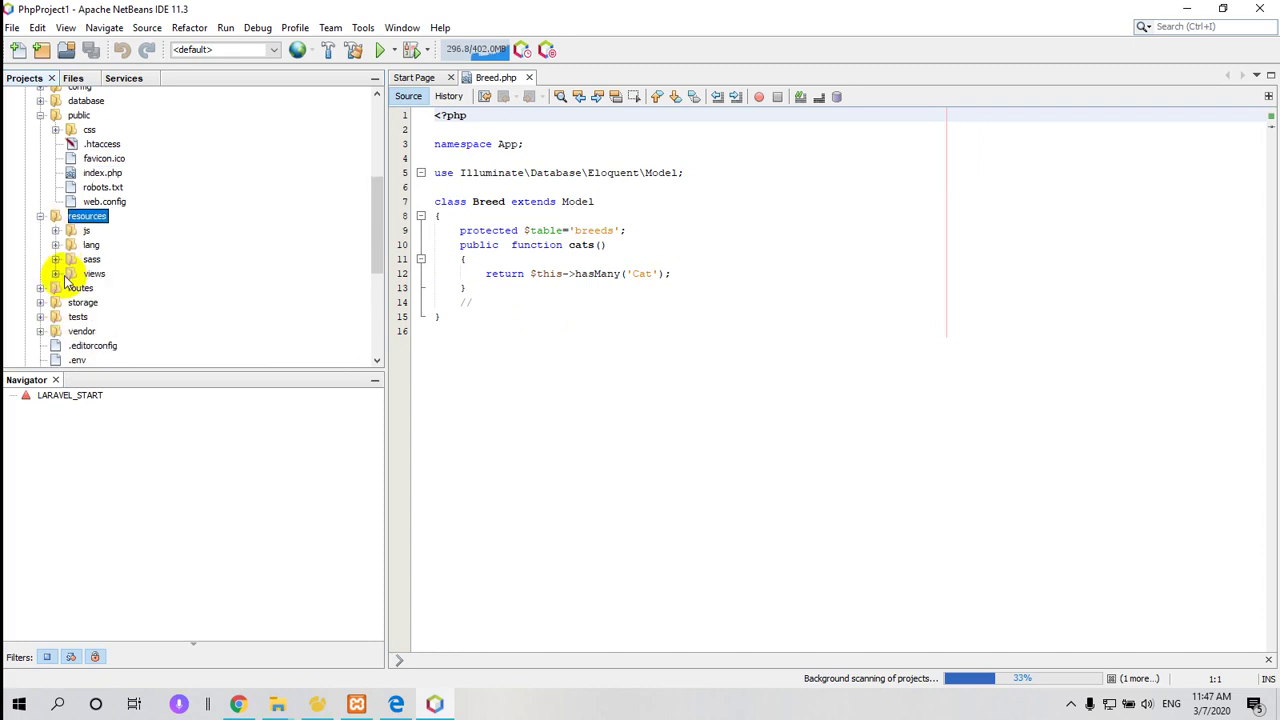
{"action": "double_click", "coordinate": [92, 275]}
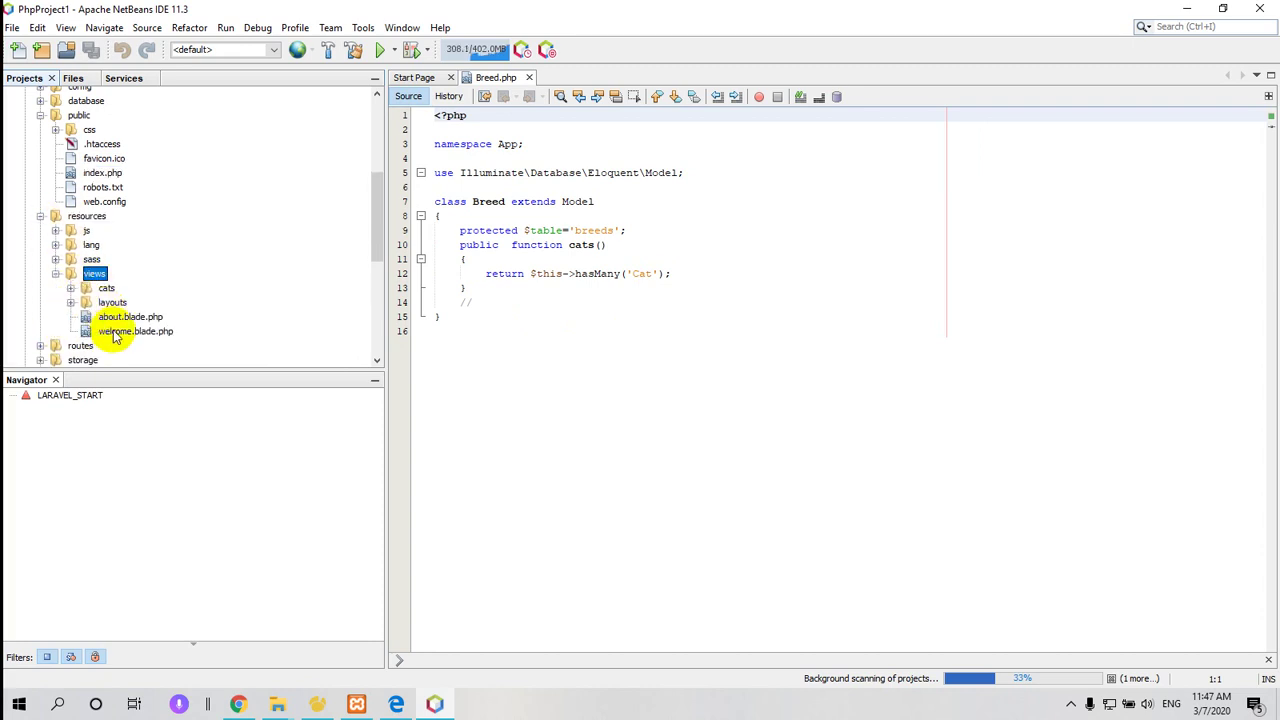
{"action": "double_click", "coordinate": [120, 332]}
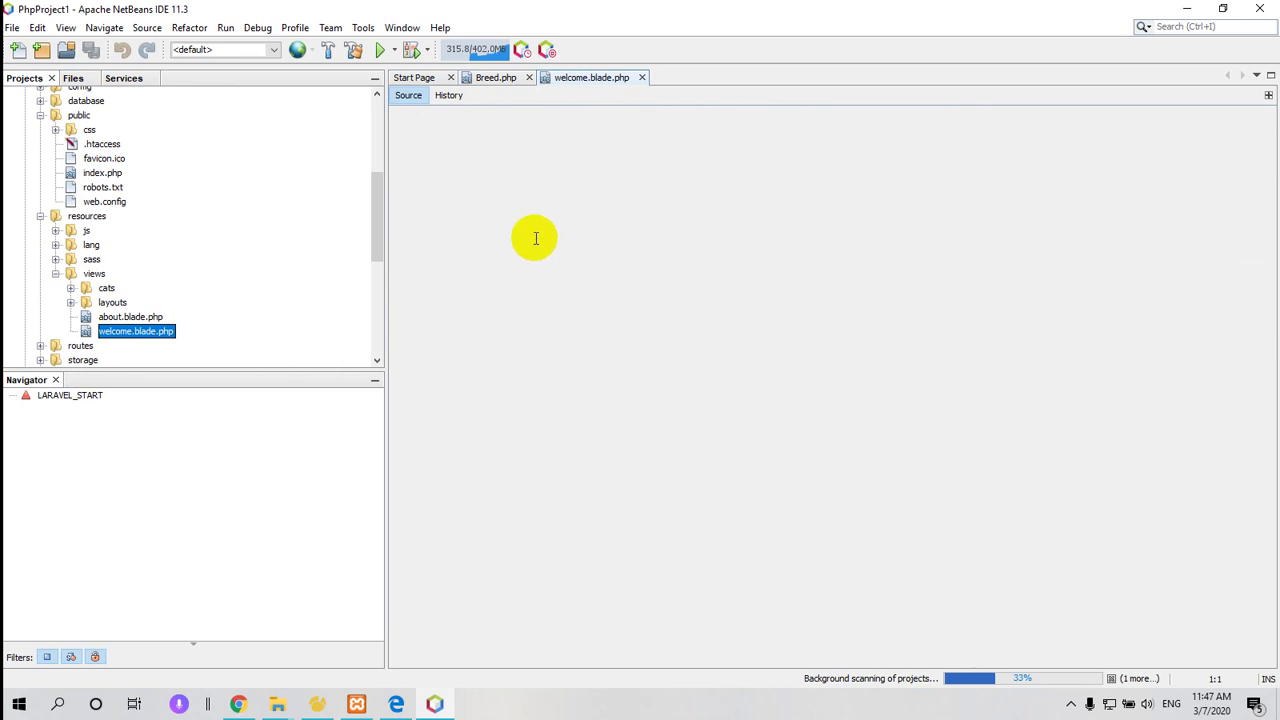
{"action": "scroll", "coordinate": [380, 220], "scroll_direction": "down", "scroll_amount": 2}
{"action": "left_click", "coordinate": [745, 362]}
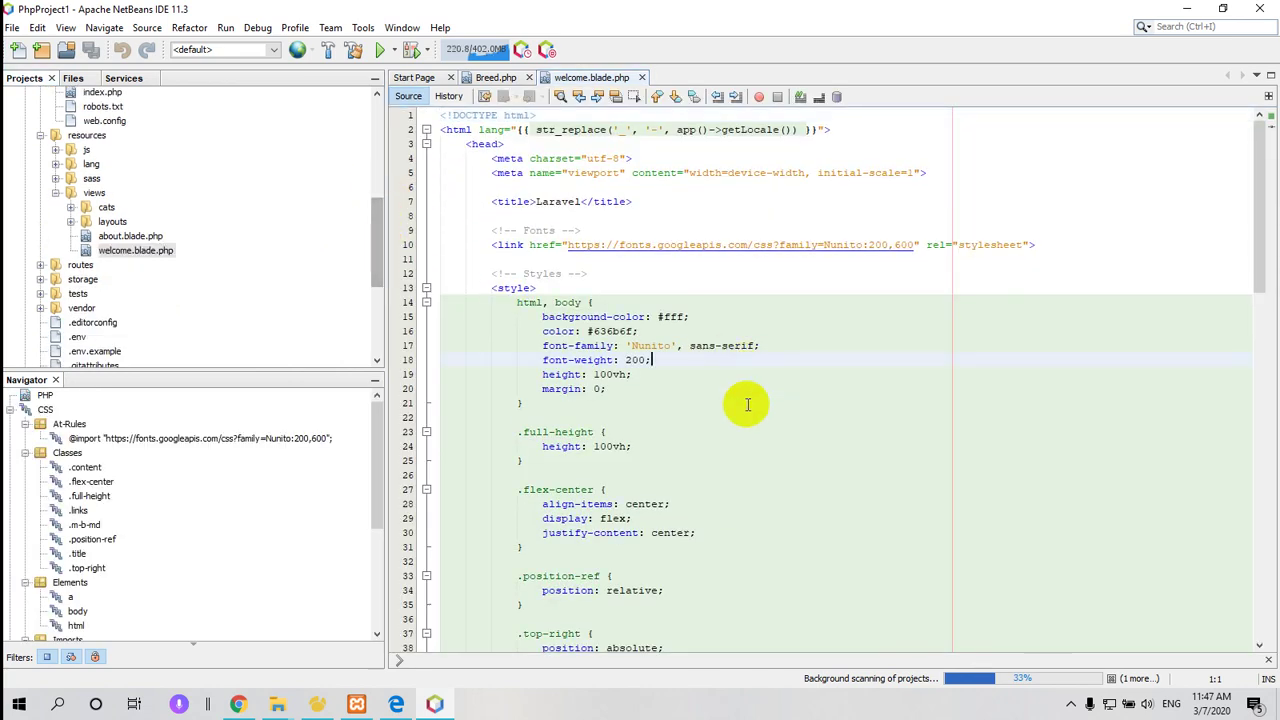
{"action": "scroll", "coordinate": [745, 390], "scroll_direction": "down", "scroll_amount": 2}
- Set the default editor font size to 14 in the Fonts & Colors options, apply it, and return to the code
{"action": "left_click", "coordinate": [363, 29]}
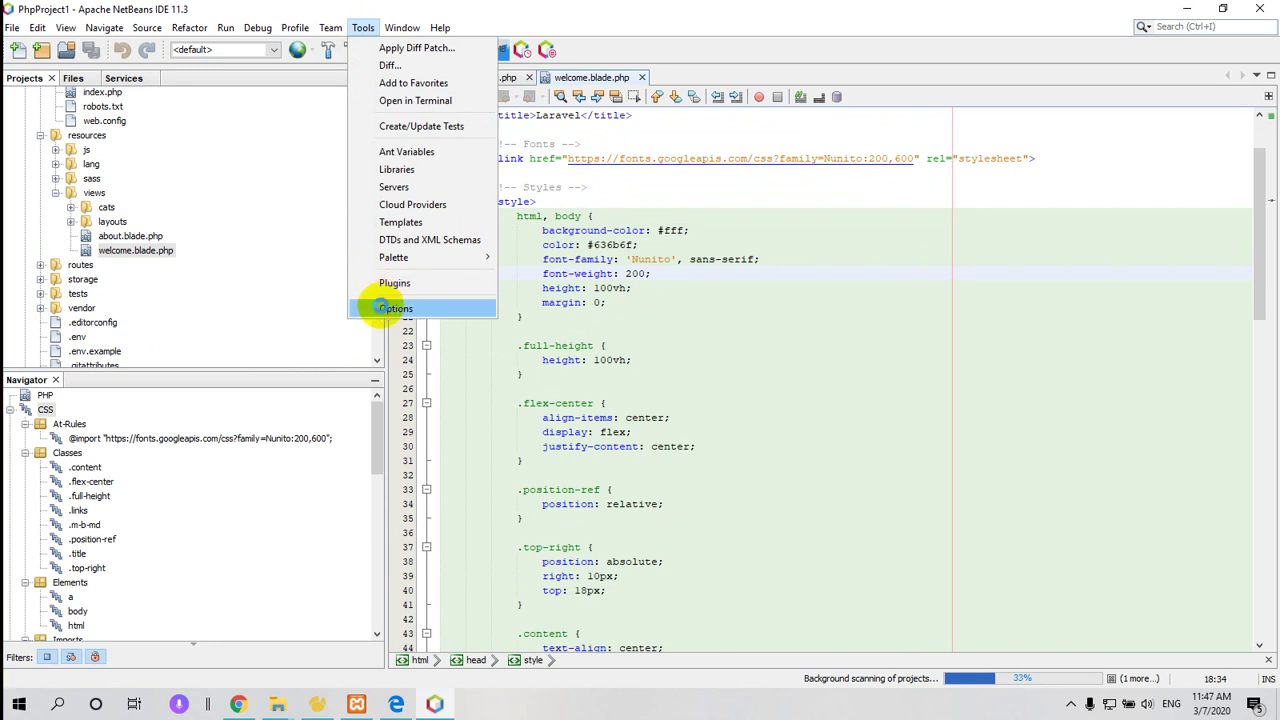
{"action": "left_click", "coordinate": [386, 309]}
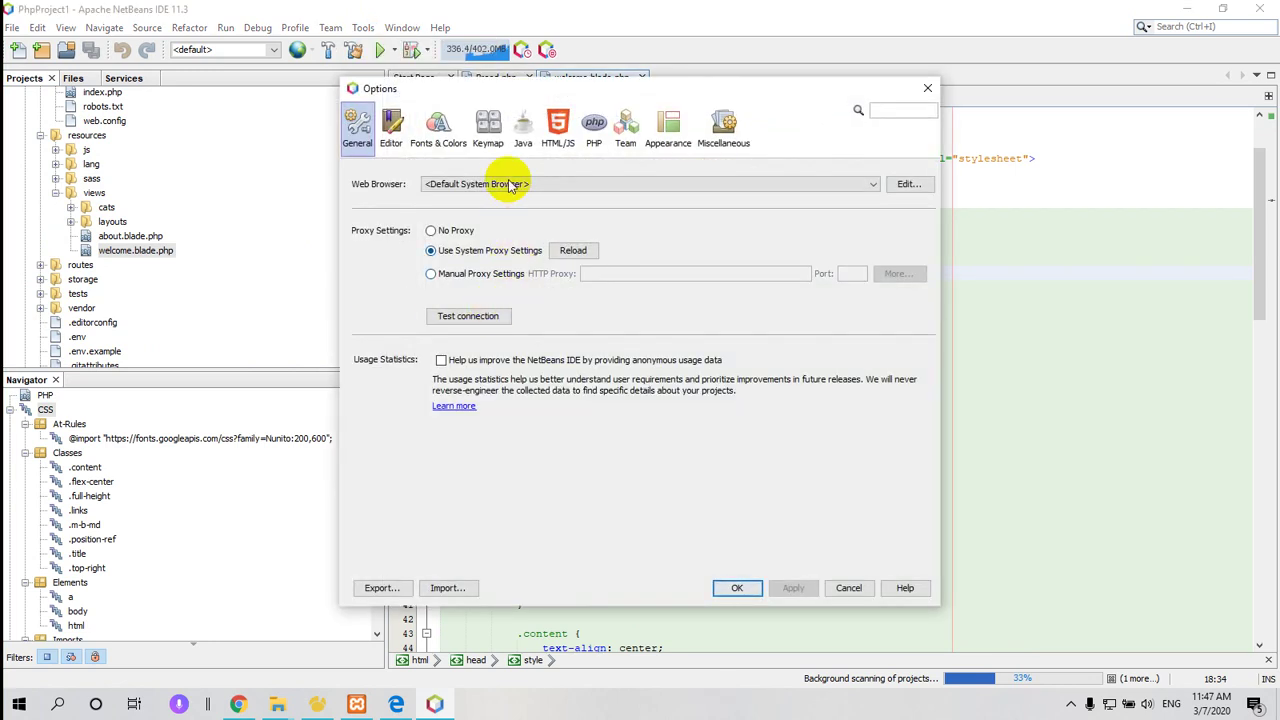
{"action": "left_click", "coordinate": [437, 128]}
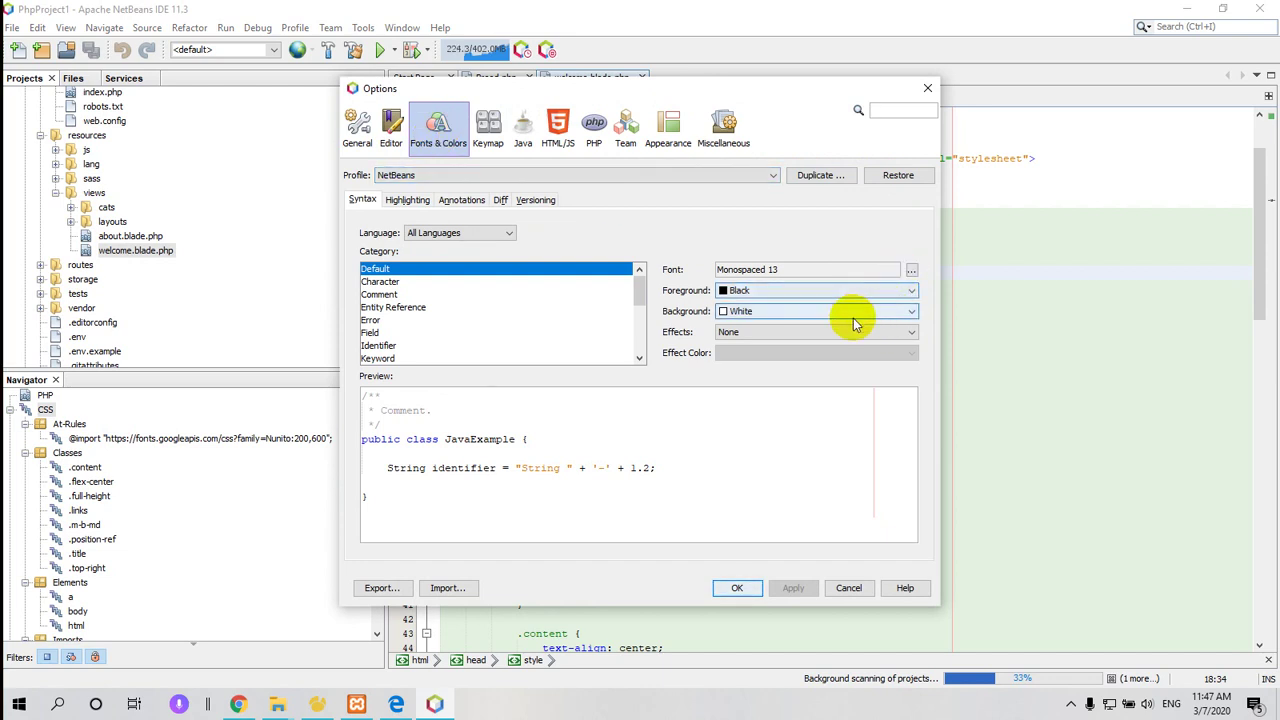
{"action": "left_click", "coordinate": [911, 272]}
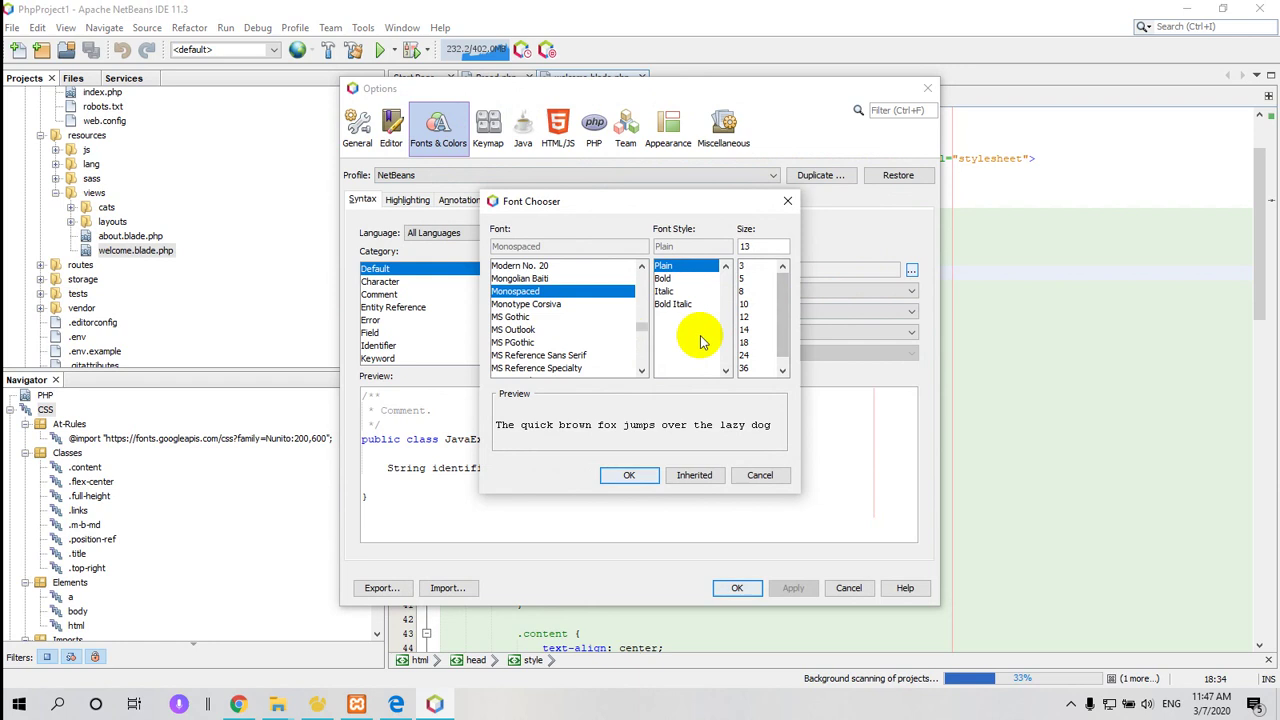
{"action": "left_click", "coordinate": [745, 330]}
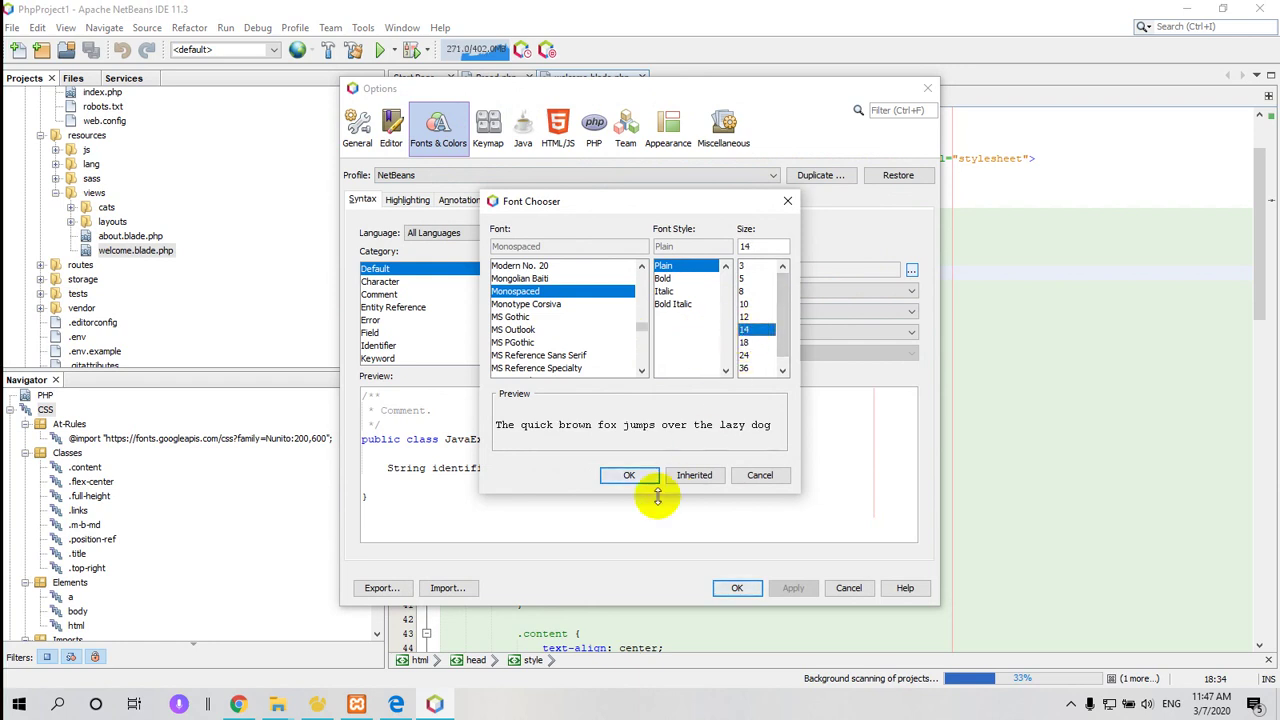
{"action": "left_click", "coordinate": [629, 476]}
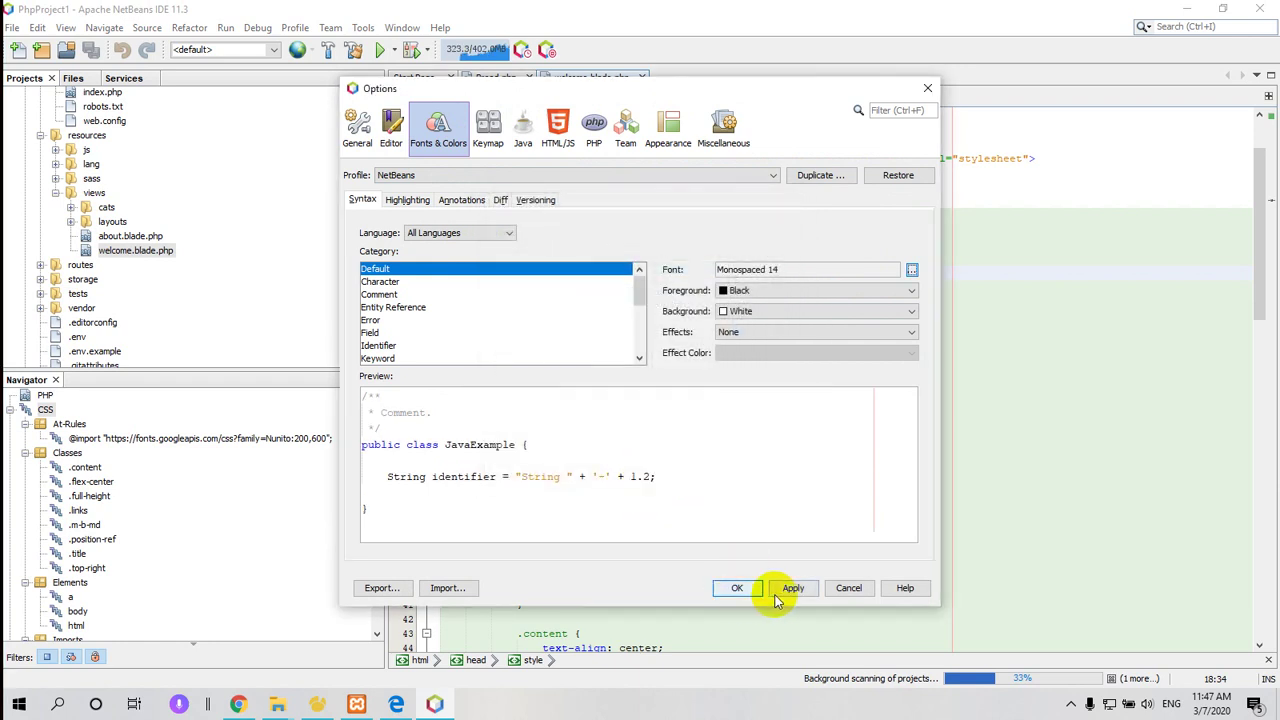
{"action": "left_click", "coordinate": [785, 590]}
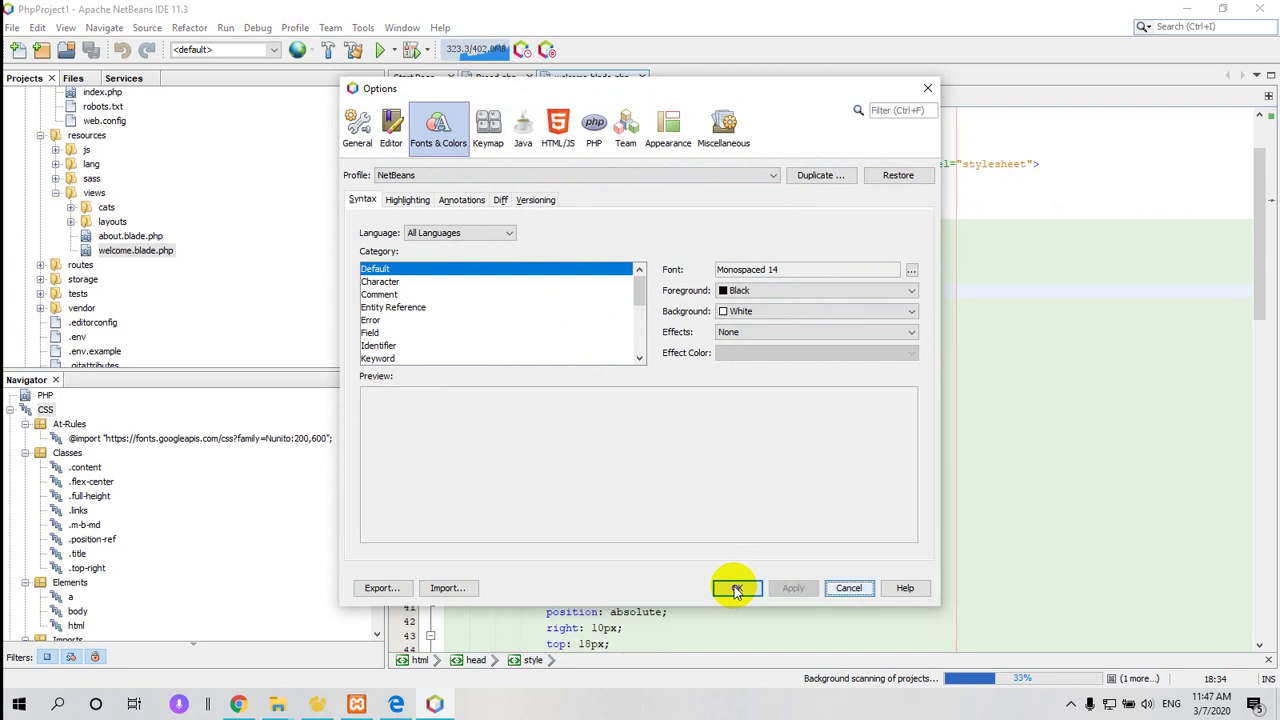
{"action": "left_click", "coordinate": [735, 590]}
{"action": "left_click", "coordinate": [657, 350]}
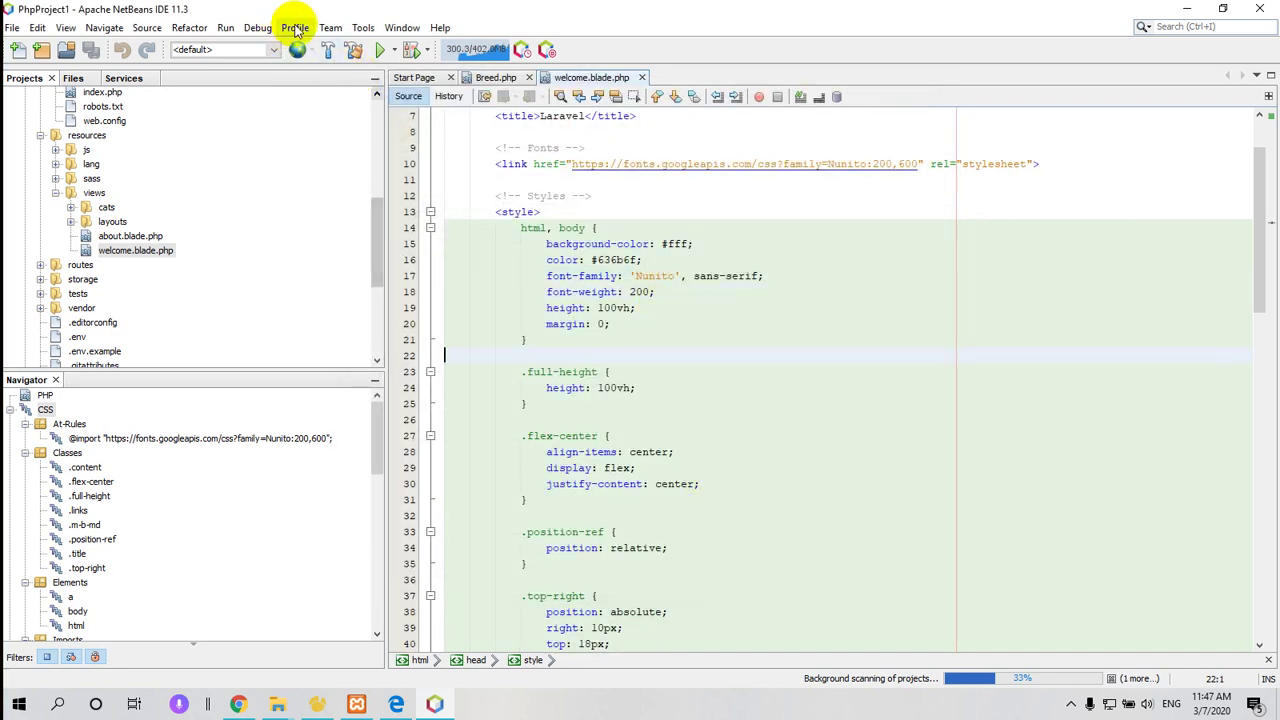
- Set the default editor font to Monospaced size 18 in the Fonts & Colors options, apply it, and return to the code
{"action": "left_click", "coordinate": [362, 27]}
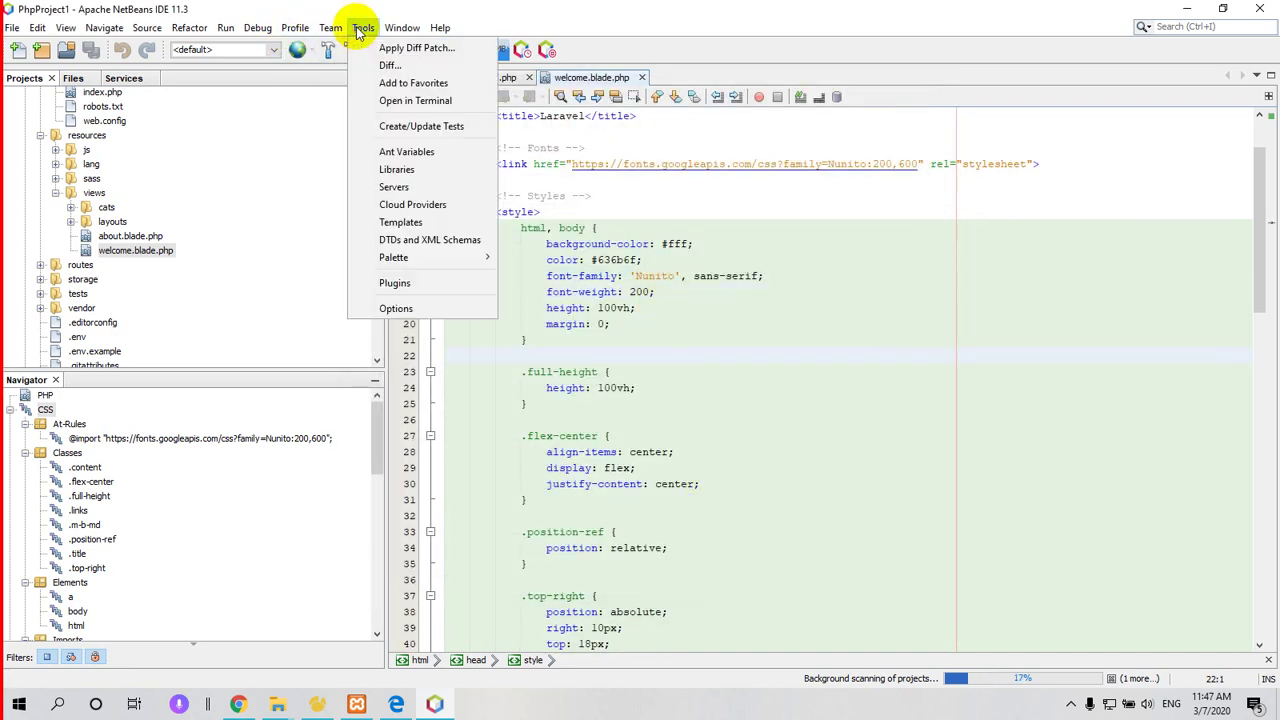
{"action": "left_click", "coordinate": [395, 308]}
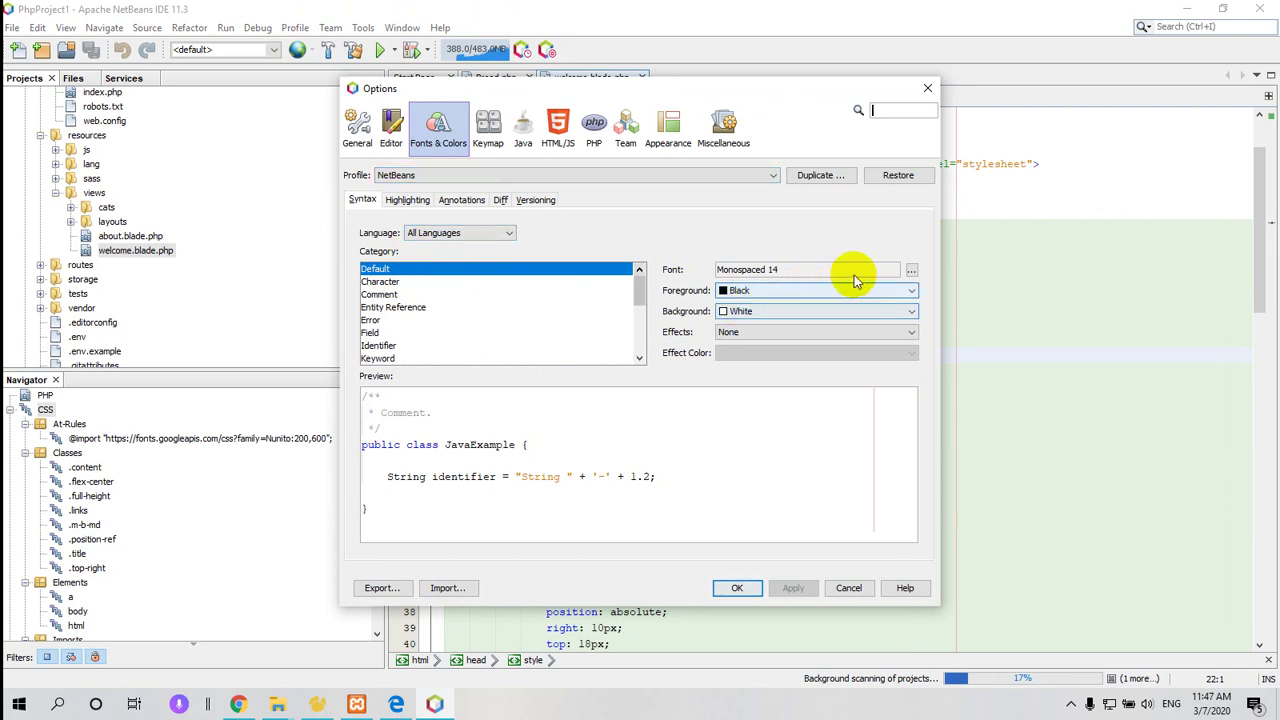
{"action": "left_click", "coordinate": [911, 270]}
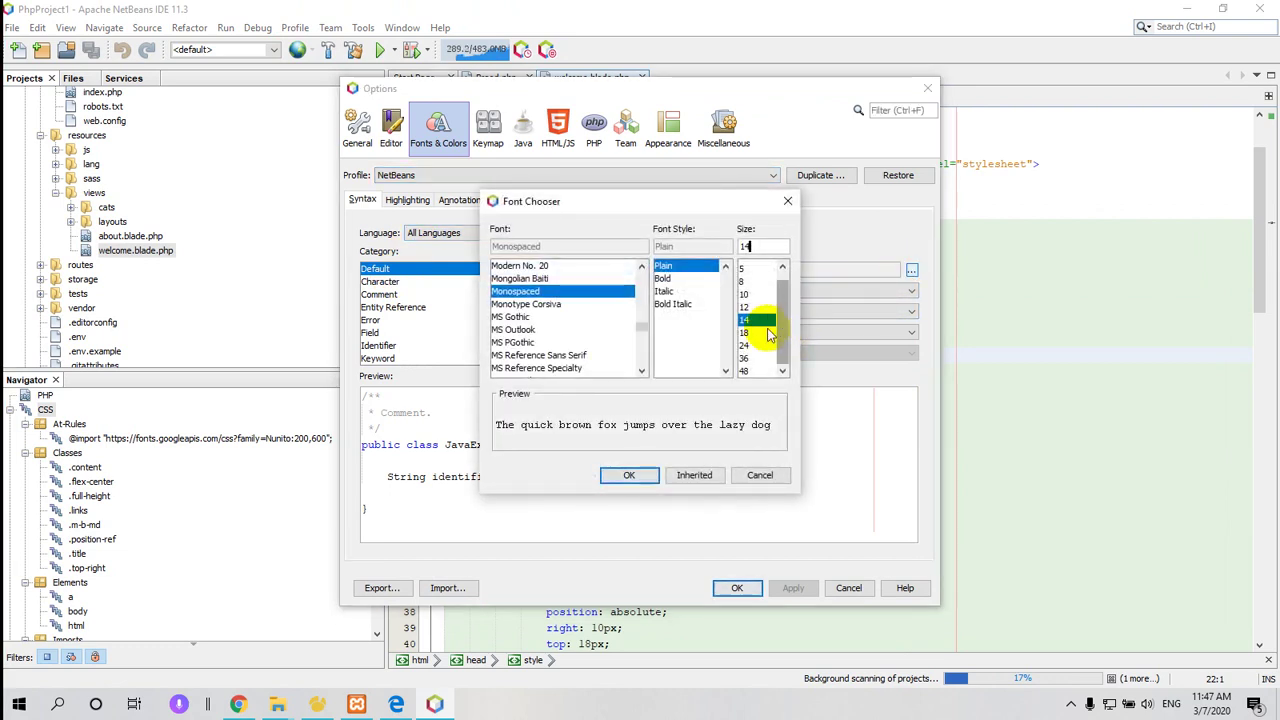
{"action": "left_click", "coordinate": [752, 332]}
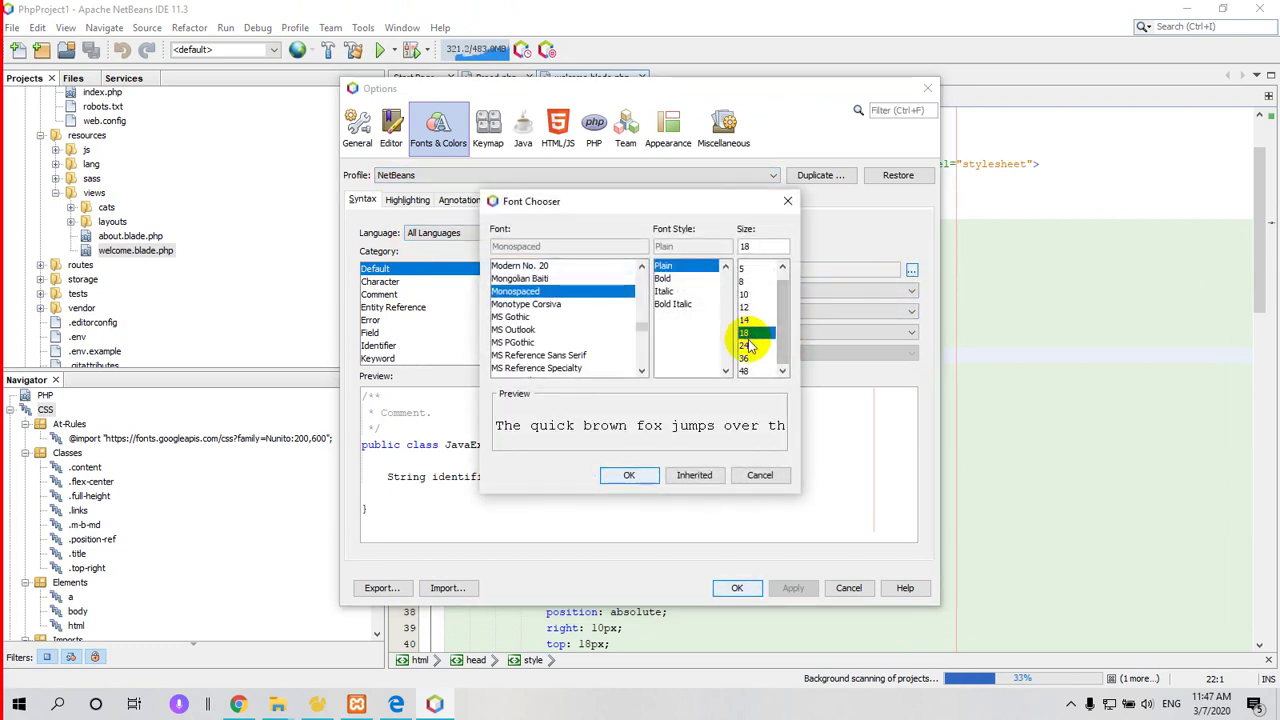
{"action": "left_click", "coordinate": [643, 477]}
{"action": "left_click", "coordinate": [792, 588]}
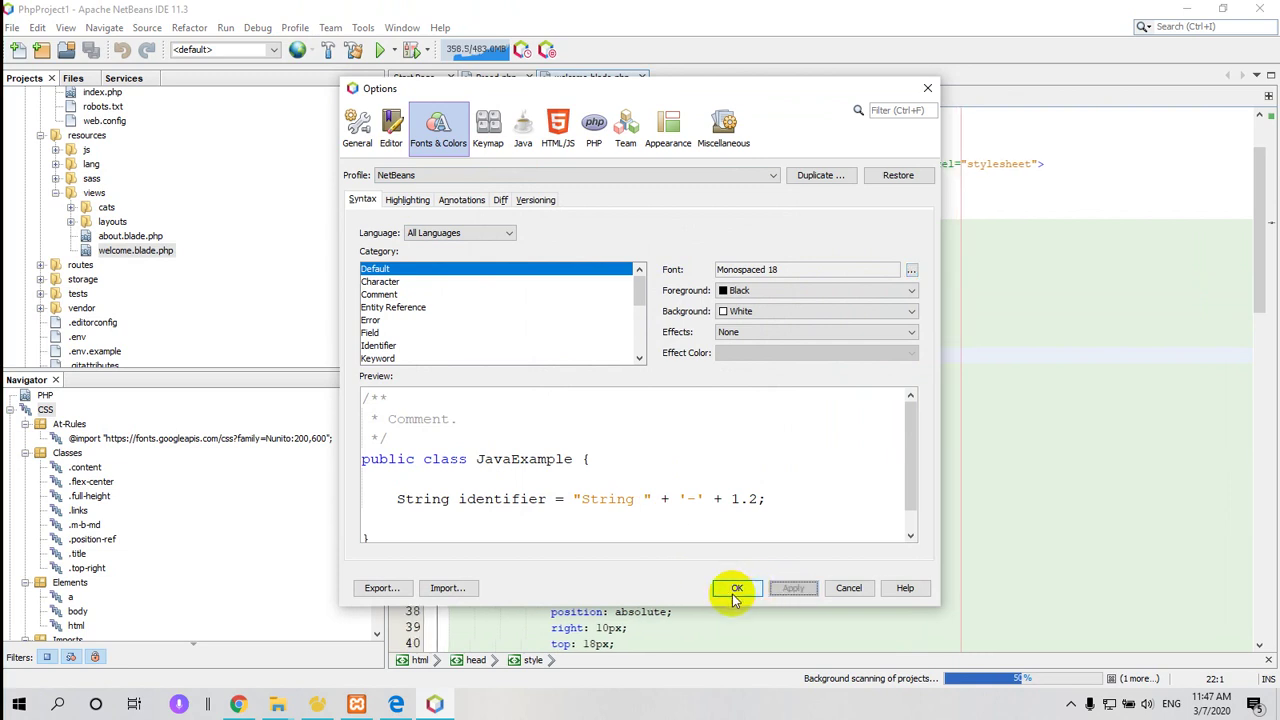
{"action": "left_click", "coordinate": [736, 588]}
{"action": "left_click", "coordinate": [846, 435]}
- Narrow the Projects and Navigator panes to give the welcome.blade.php editor more width
{"action": "scroll", "coordinate": [846, 433], "scroll_direction": "down", "scroll_amount": 4}
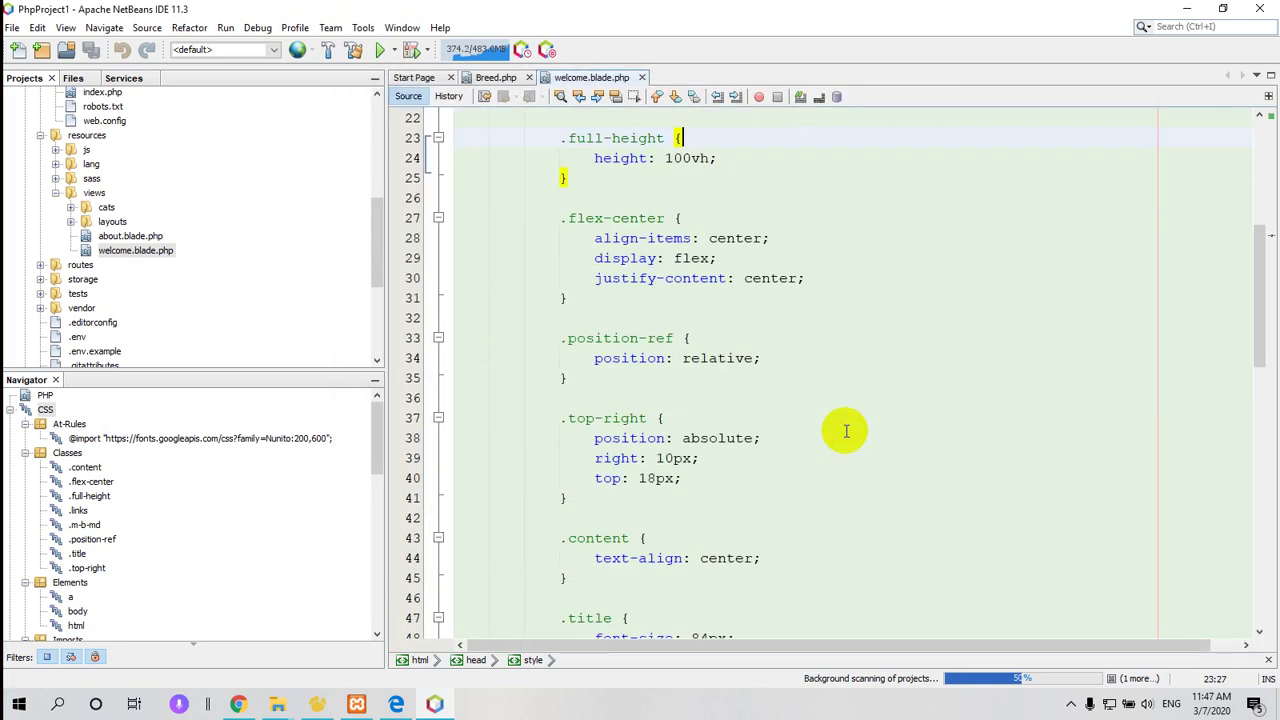
{"action": "scroll", "coordinate": [846, 431], "scroll_direction": "down", "scroll_amount": 5}
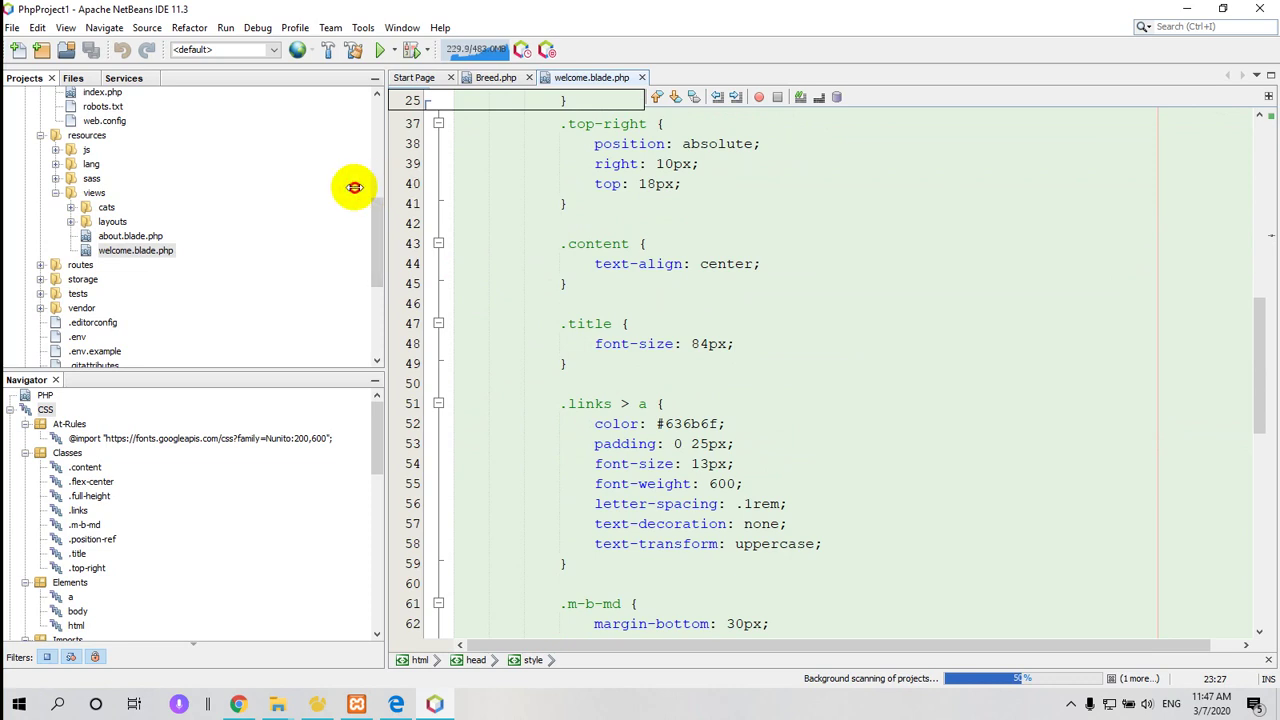
{"action": "left_click_drag", "start_coordinate": [354, 187], "coordinate": [243, 194]}
- Look through welcome.blade.php at the enlarged font size, from the CSS style rules through the HTML body and its links section
{"action": "scroll", "coordinate": [650, 390], "scroll_direction": "down", "scroll_amount": 8}
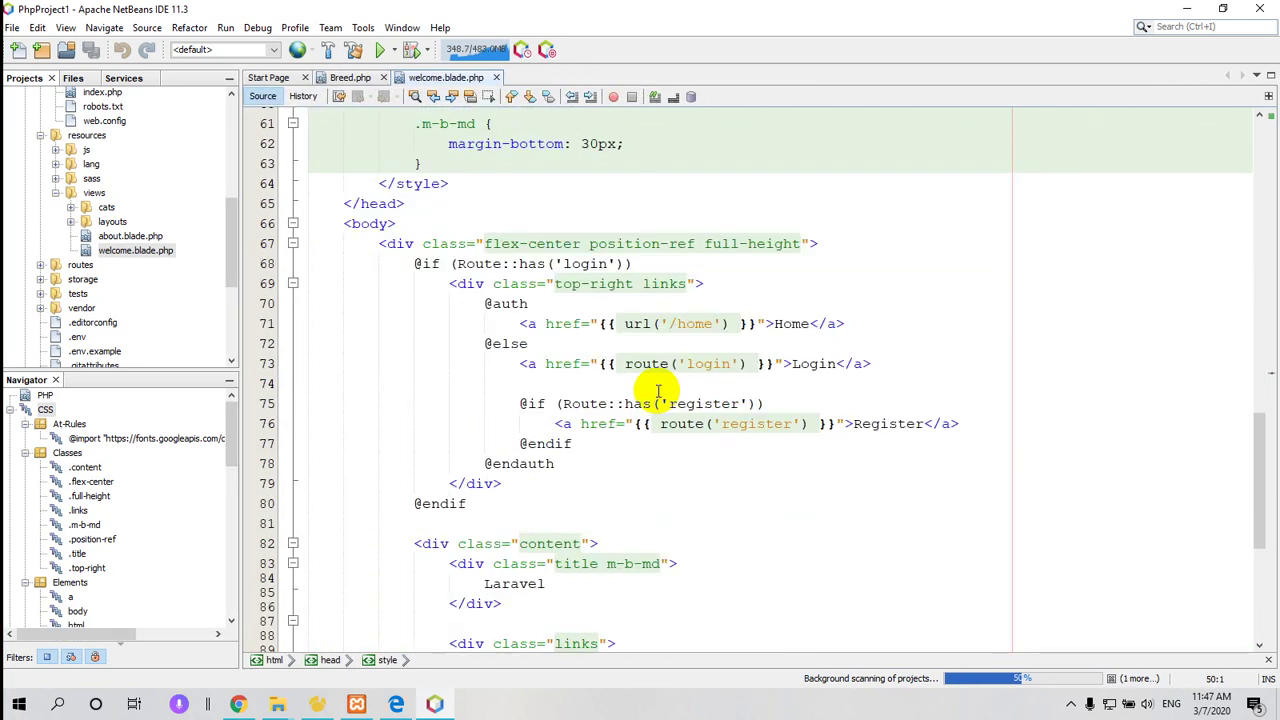
{"action": "scroll", "coordinate": [657, 391], "scroll_direction": "down", "scroll_amount": 1}
{"action": "scroll", "coordinate": [657, 391], "scroll_direction": "up", "scroll_amount": 11}
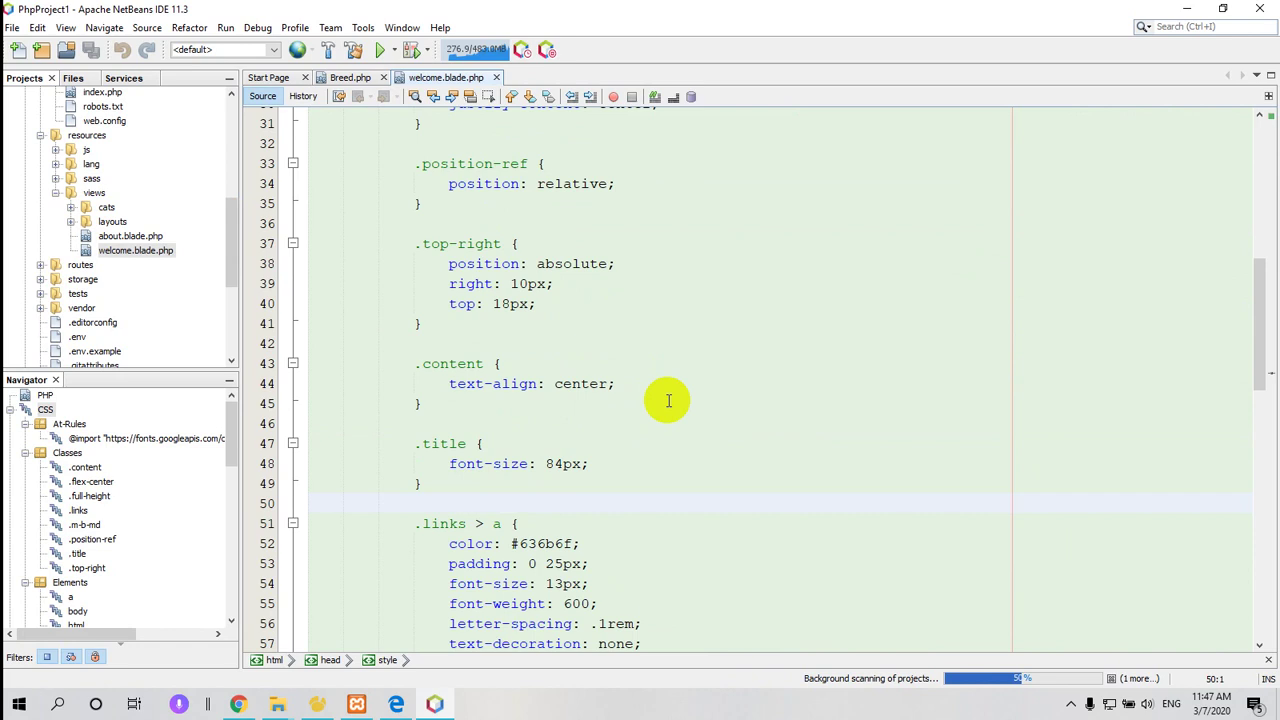
{"action": "scroll", "coordinate": [668, 400], "scroll_direction": "down", "scroll_amount": 14}
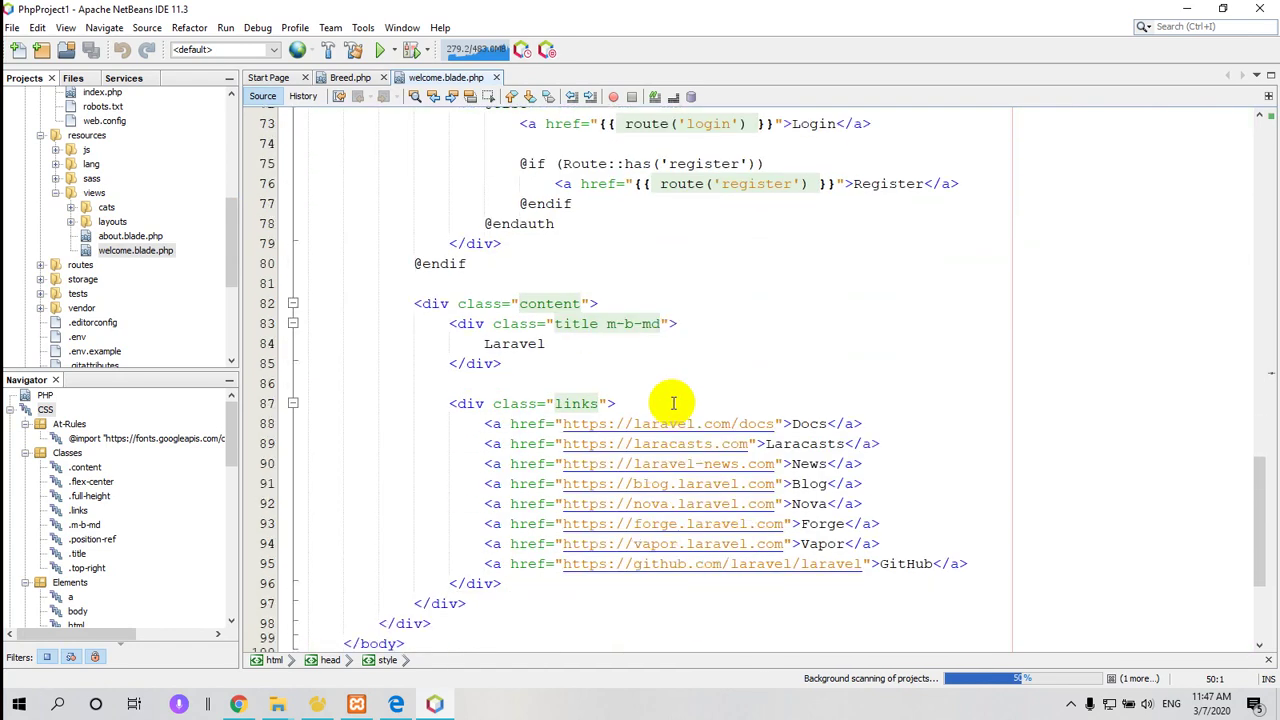
{"action": "scroll", "coordinate": [673, 403], "scroll_direction": "down", "scroll_amount": 4}
{"action": "scroll", "coordinate": [674, 400], "scroll_direction": "up", "scroll_amount": 11}
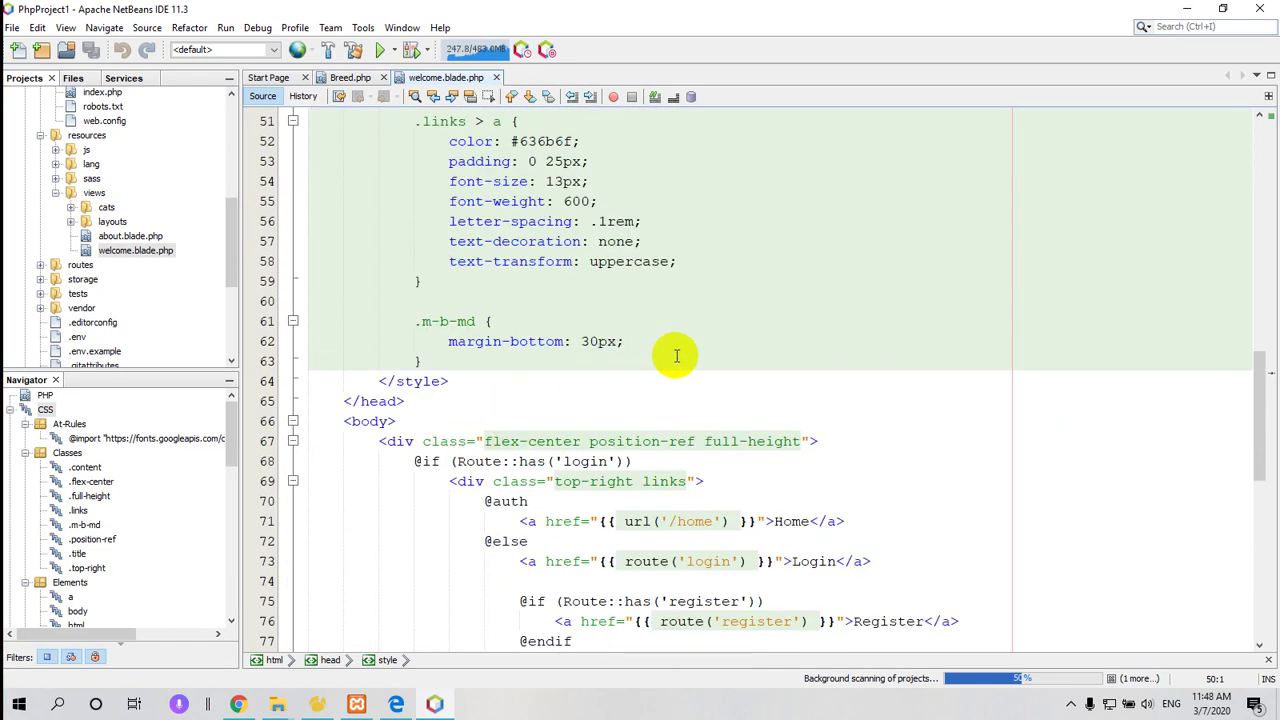
{"action": "left_click", "coordinate": [676, 358]}
{"action": "scroll", "coordinate": [686, 300], "scroll_direction": "up", "scroll_amount": 13}
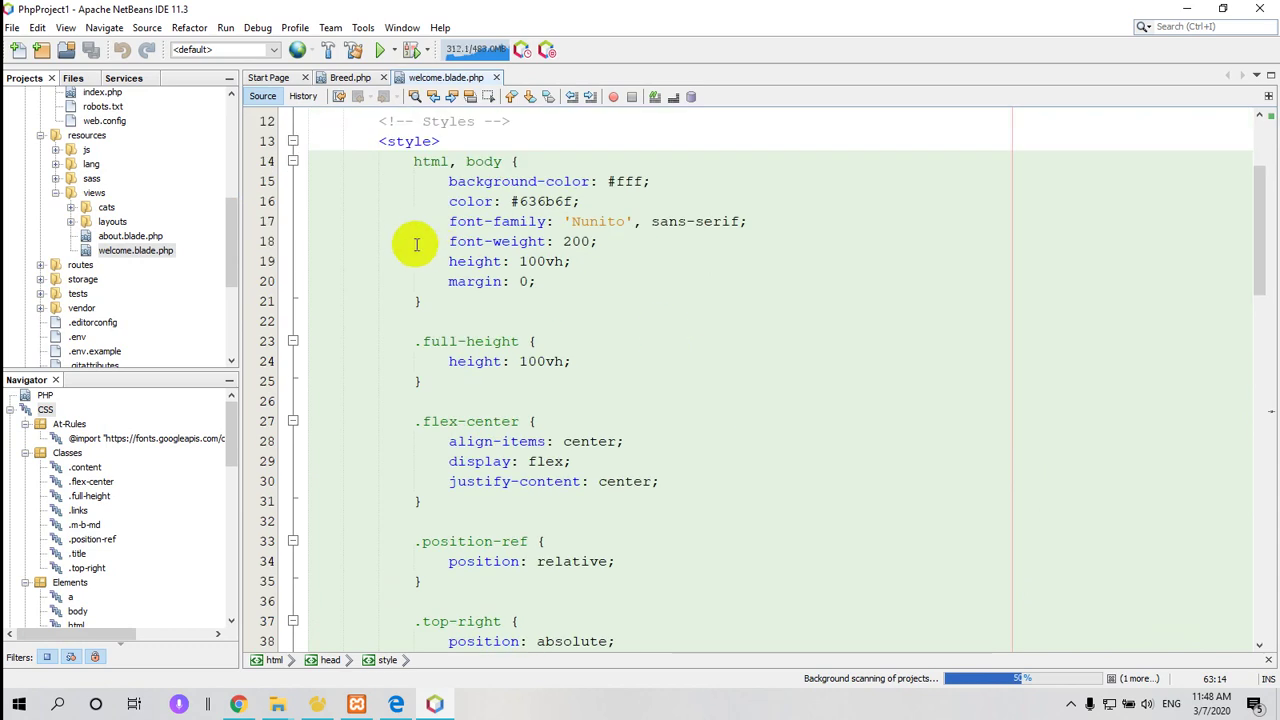
{"action": "left_click", "coordinate": [374, 144]}
{"action": "scroll", "coordinate": [414, 200], "scroll_direction": "down", "scroll_amount": 15}
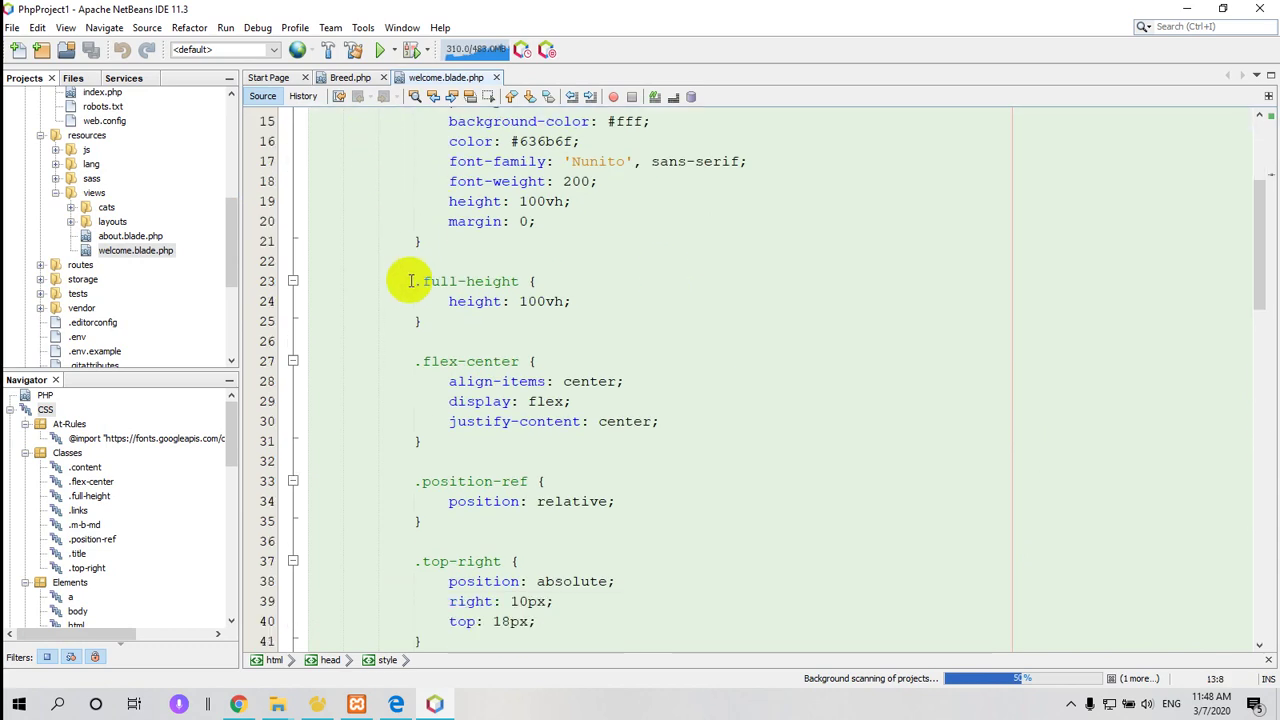
{"action": "scroll", "coordinate": [486, 251], "scroll_direction": "up", "scroll_amount": 8}
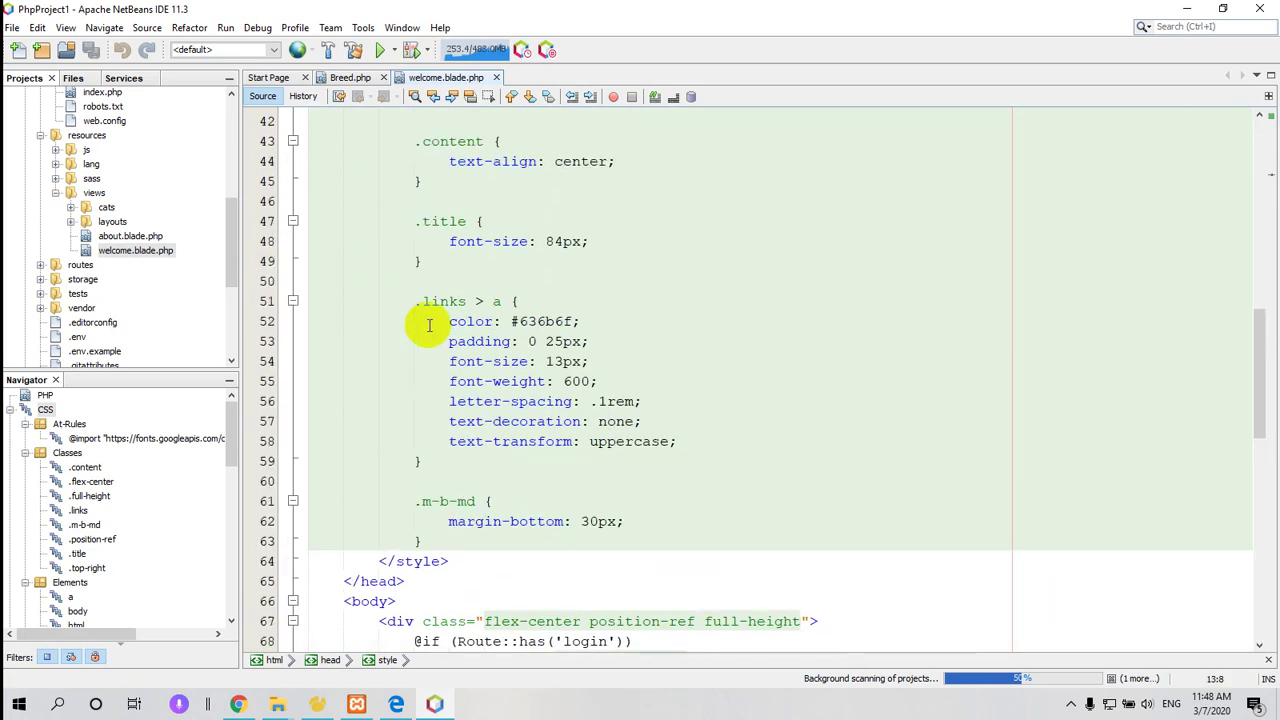
{"action": "scroll", "coordinate": [680, 420], "scroll_direction": "down", "scroll_amount": 3}
{"action": "scroll", "coordinate": [680, 420], "scroll_direction": "down", "scroll_amount": 6}
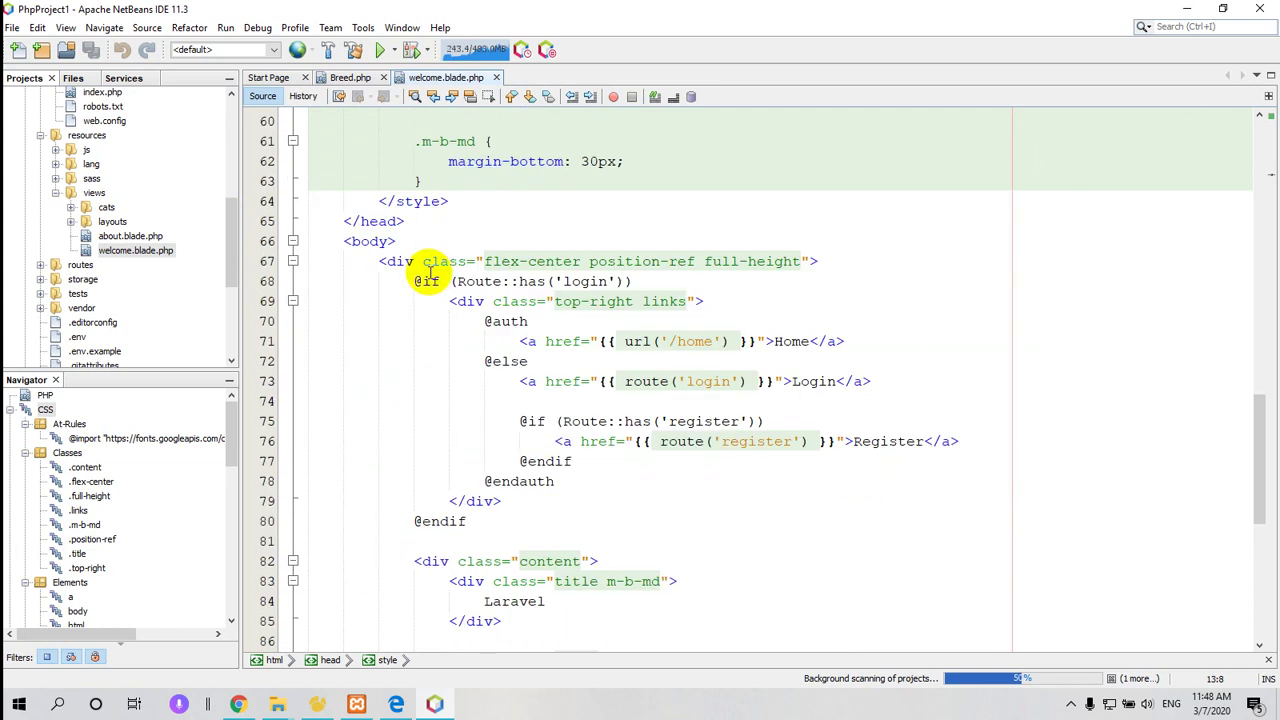
{"action": "left_click", "coordinate": [361, 261]}
{"action": "scroll", "coordinate": [375, 475], "scroll_direction": "down", "scroll_amount": 4}
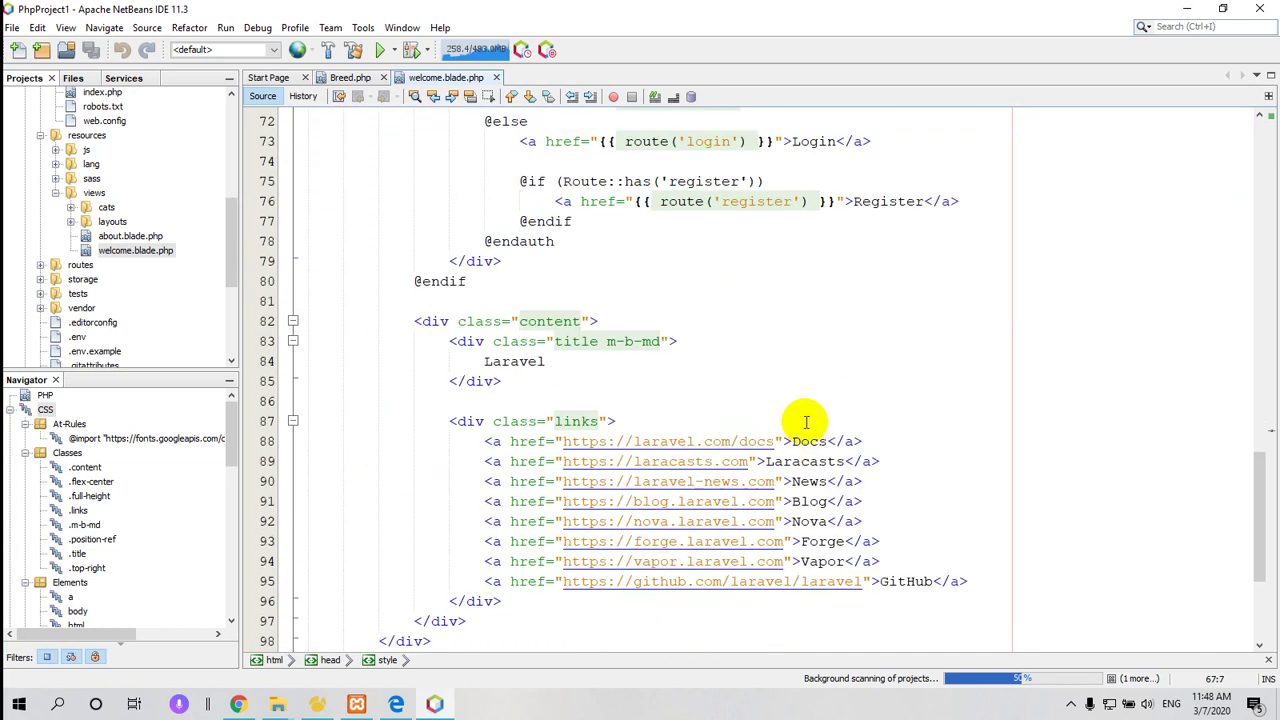
{"action": "scroll", "coordinate": [490, 455], "scroll_direction": "down", "scroll_amount": 4}
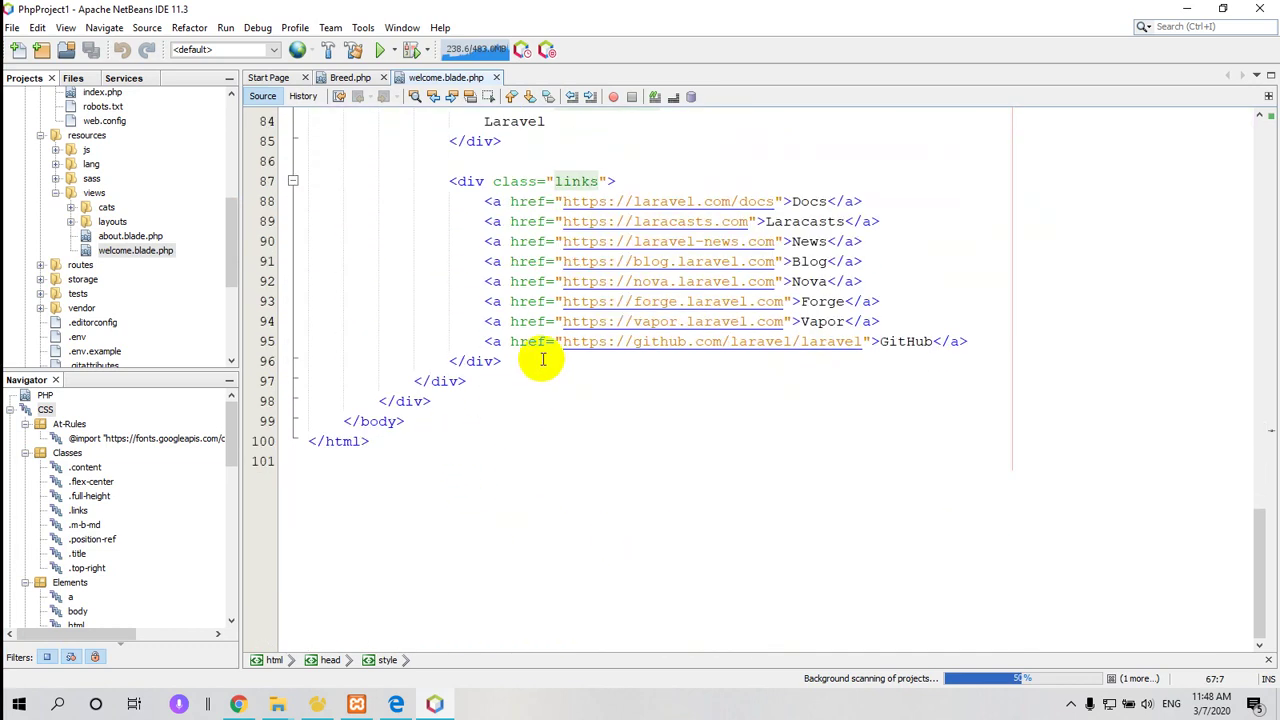
{"action": "scroll", "coordinate": [650, 290], "scroll_direction": "up", "scroll_amount": 11}
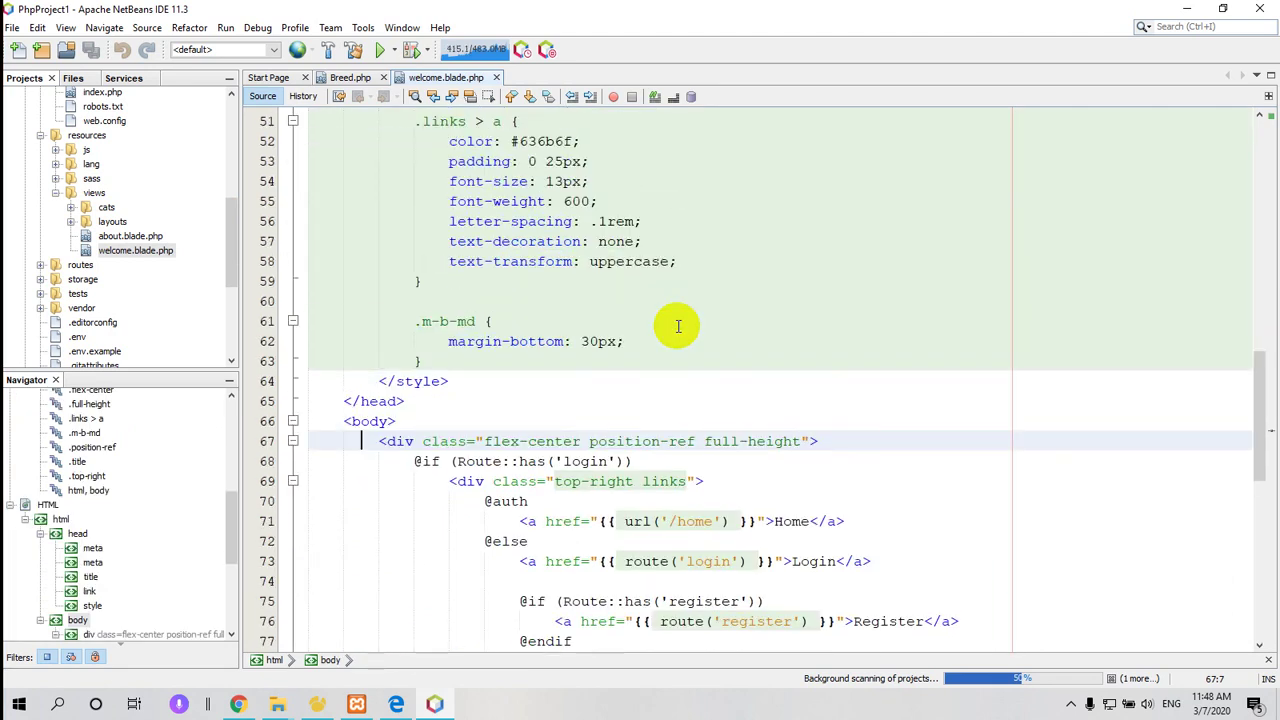
{"action": "scroll", "coordinate": [678, 326], "scroll_direction": "up", "scroll_amount": 17}
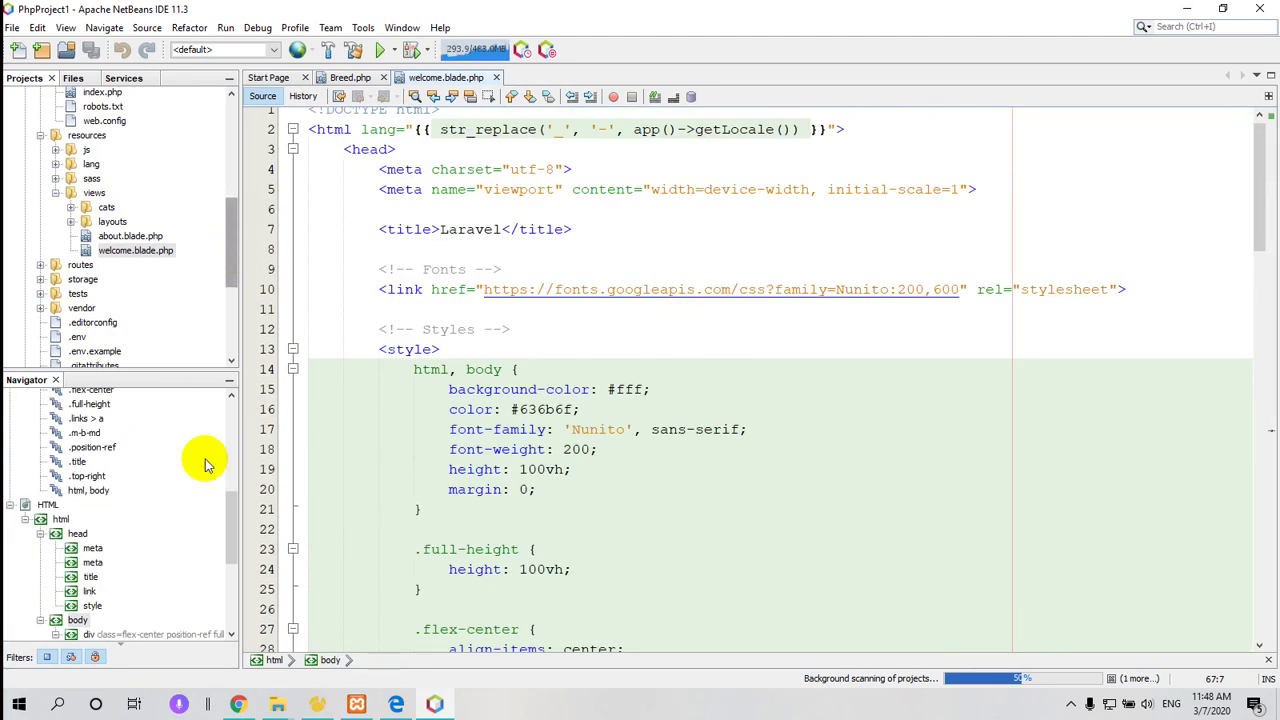